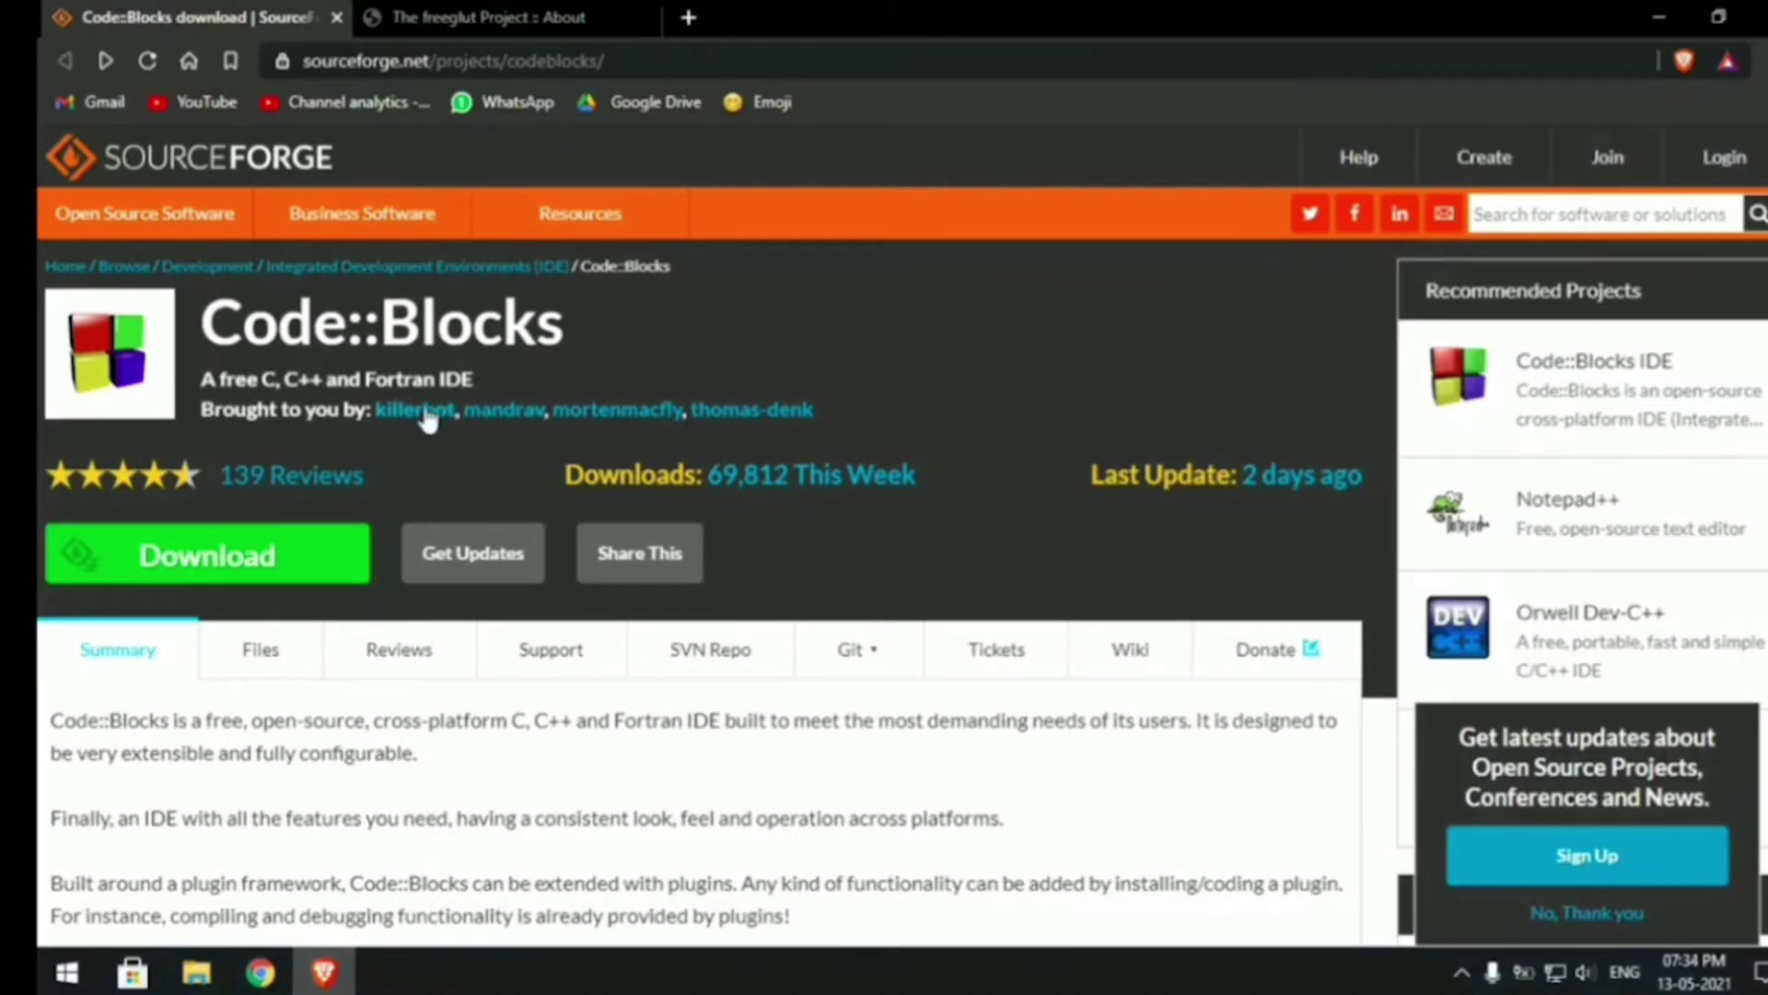
Download the Code::Blocks installer codeblocks-20.03mingw-setup from SourceForge into the Downloads folder.
{"action": "left_click", "coordinate": [273, 558]}
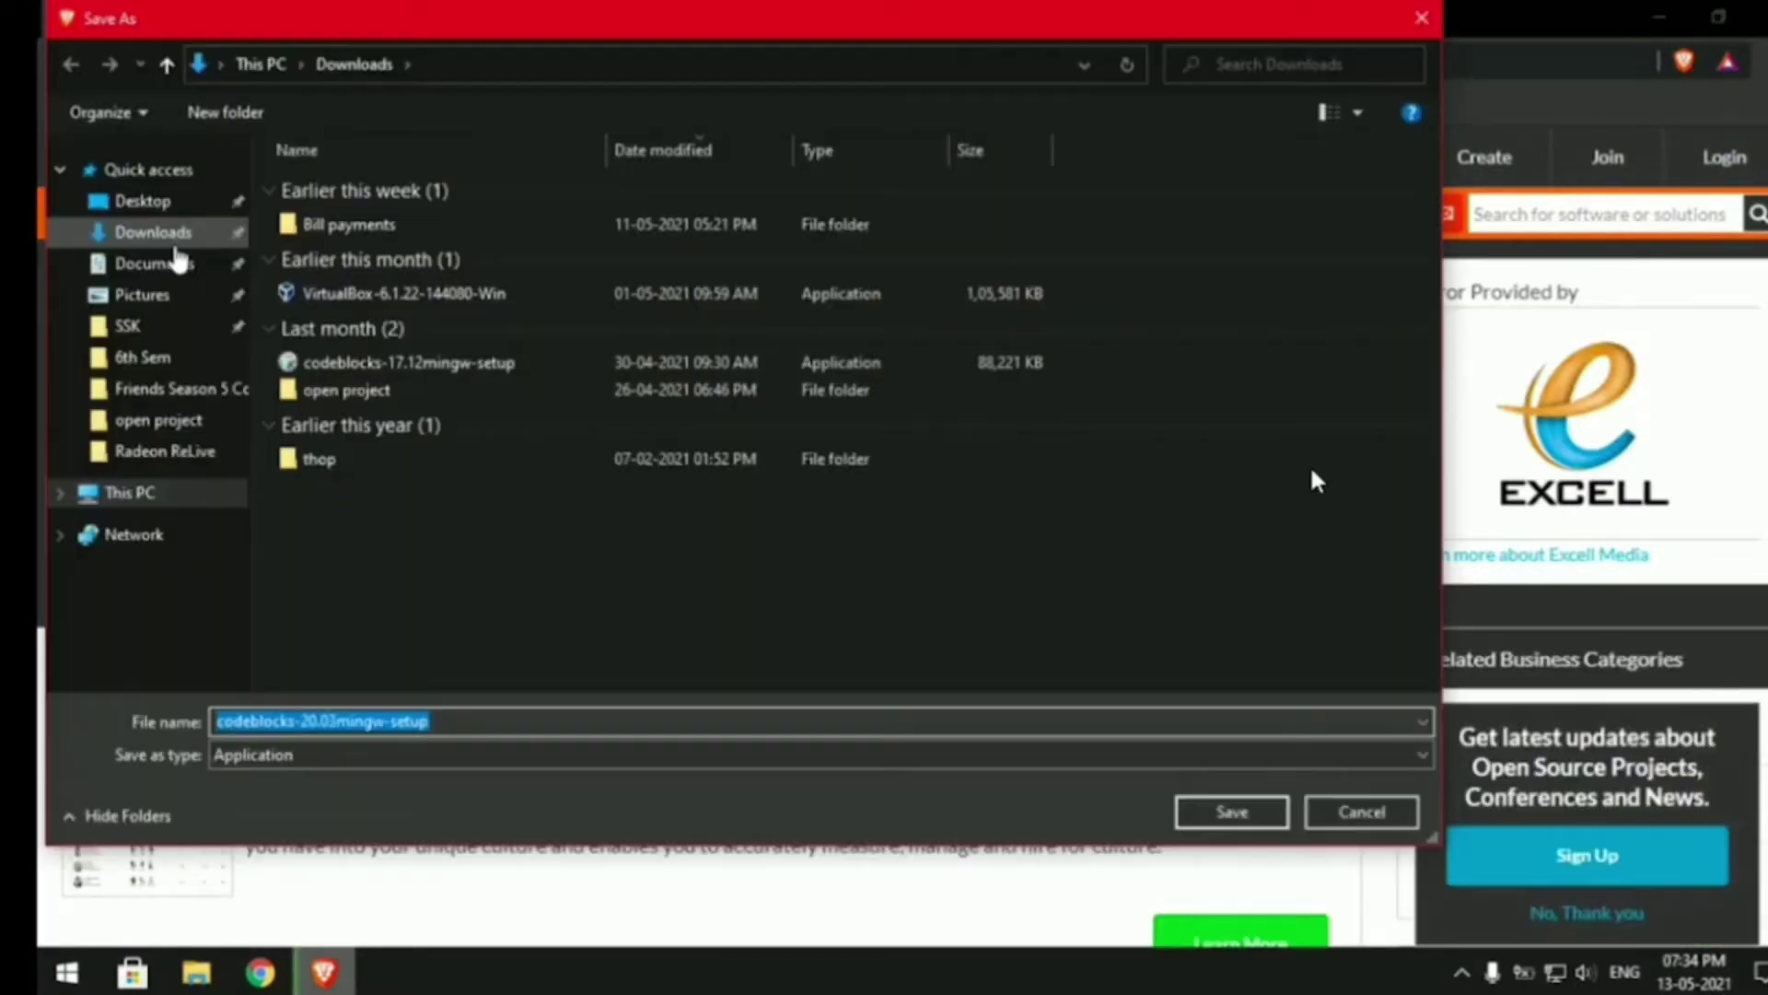
{"action": "left_click", "coordinate": [169, 234]}
{"action": "left_click", "coordinate": [1225, 811]}
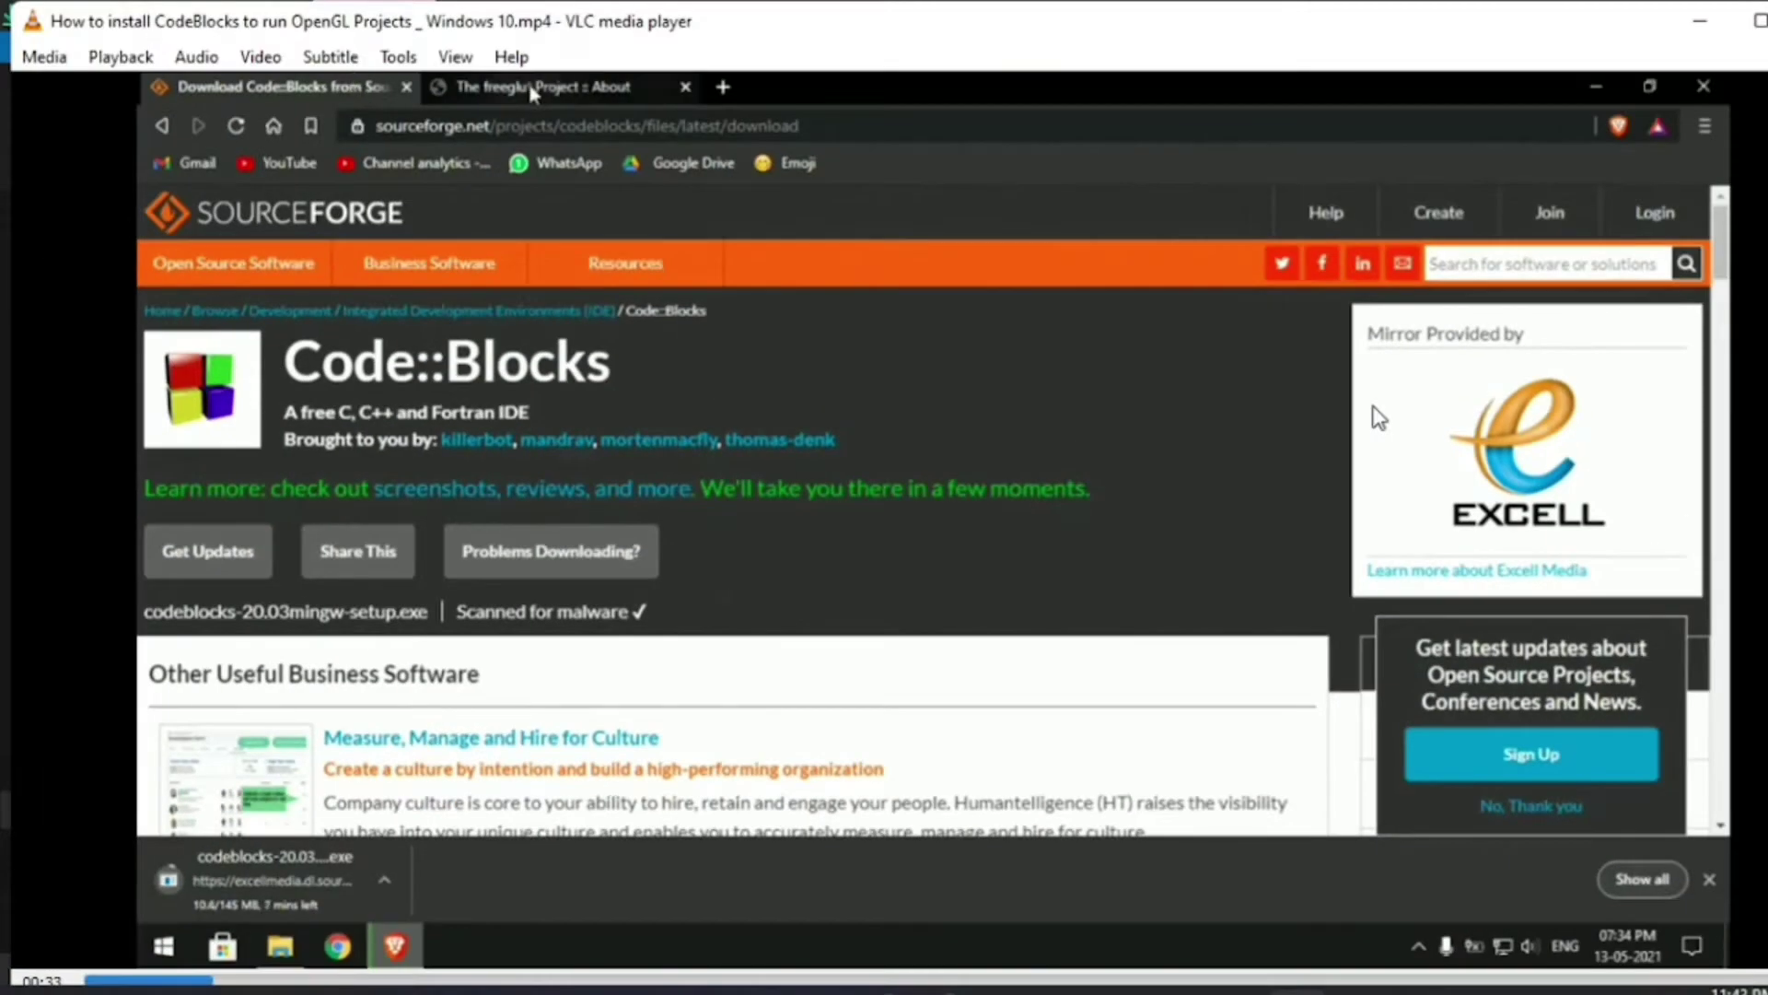
Download the stable release freeglut 3.0.0 from the freeglut project page, saving the archive in the Downloads folder.
{"action": "left_click", "coordinate": [477, 23]}
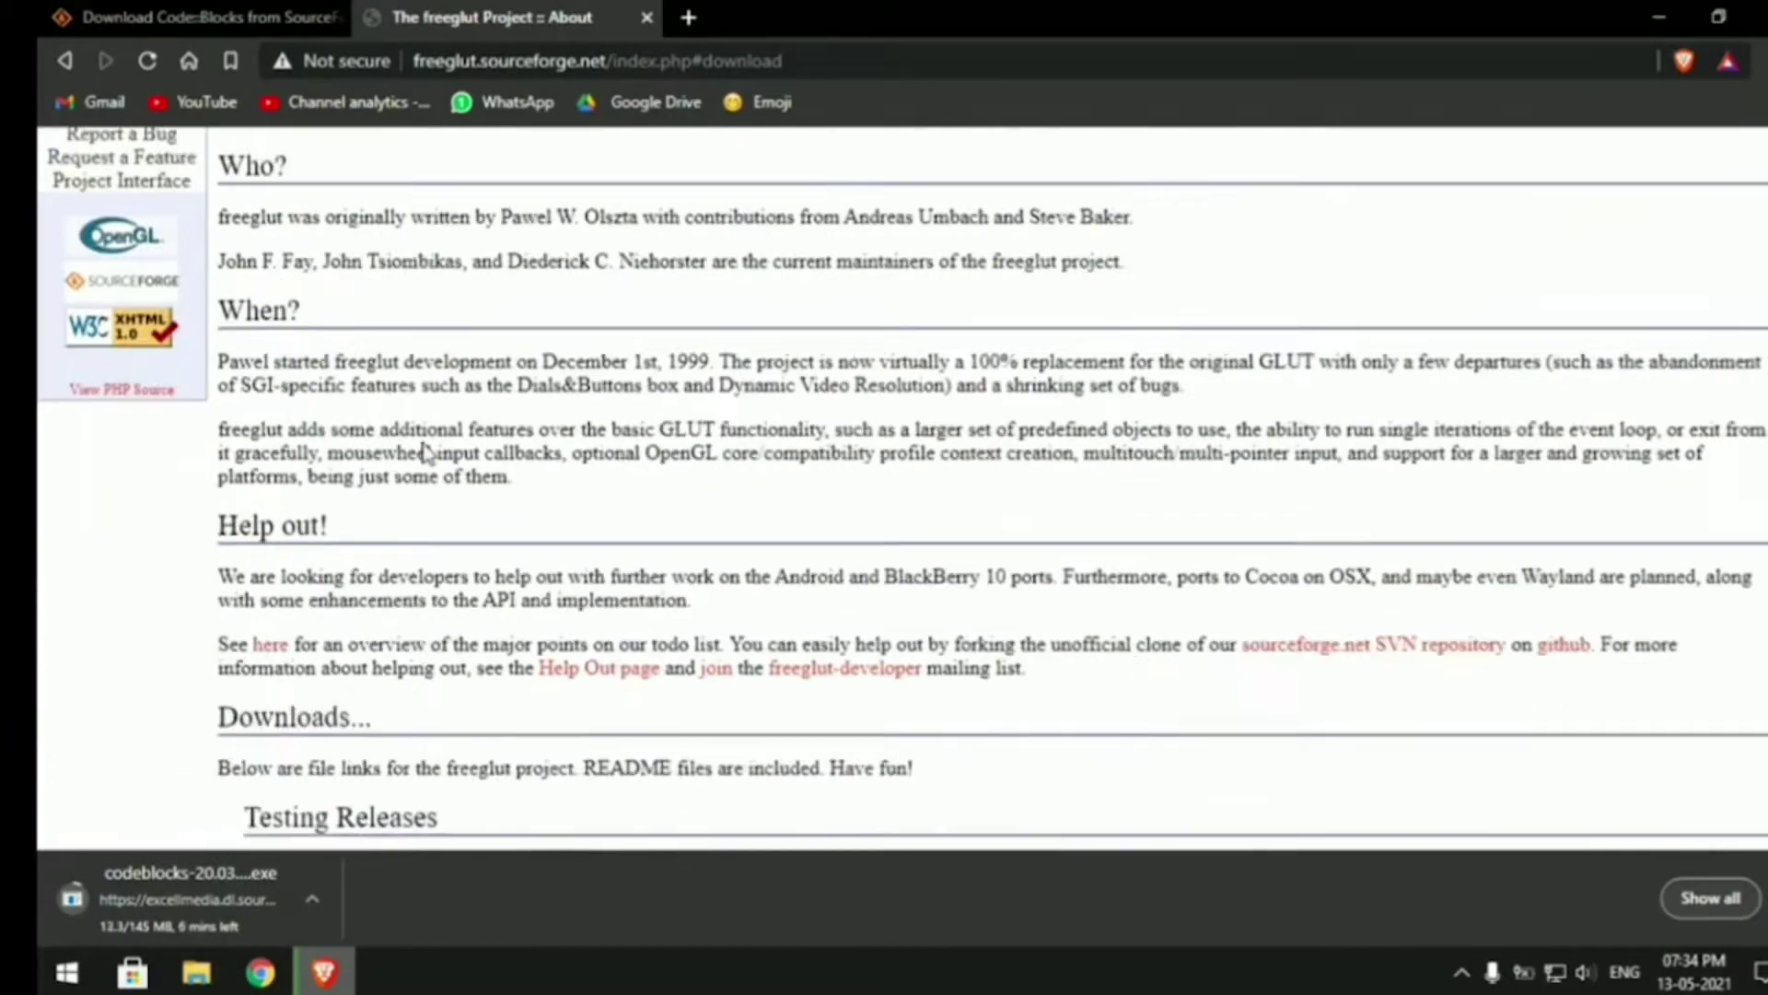
{"action": "scroll", "coordinate": [426, 452], "scroll_direction": "down", "scroll_amount": 2}
{"action": "left_click_drag", "start_coordinate": [218, 187], "coordinate": [339, 187]}
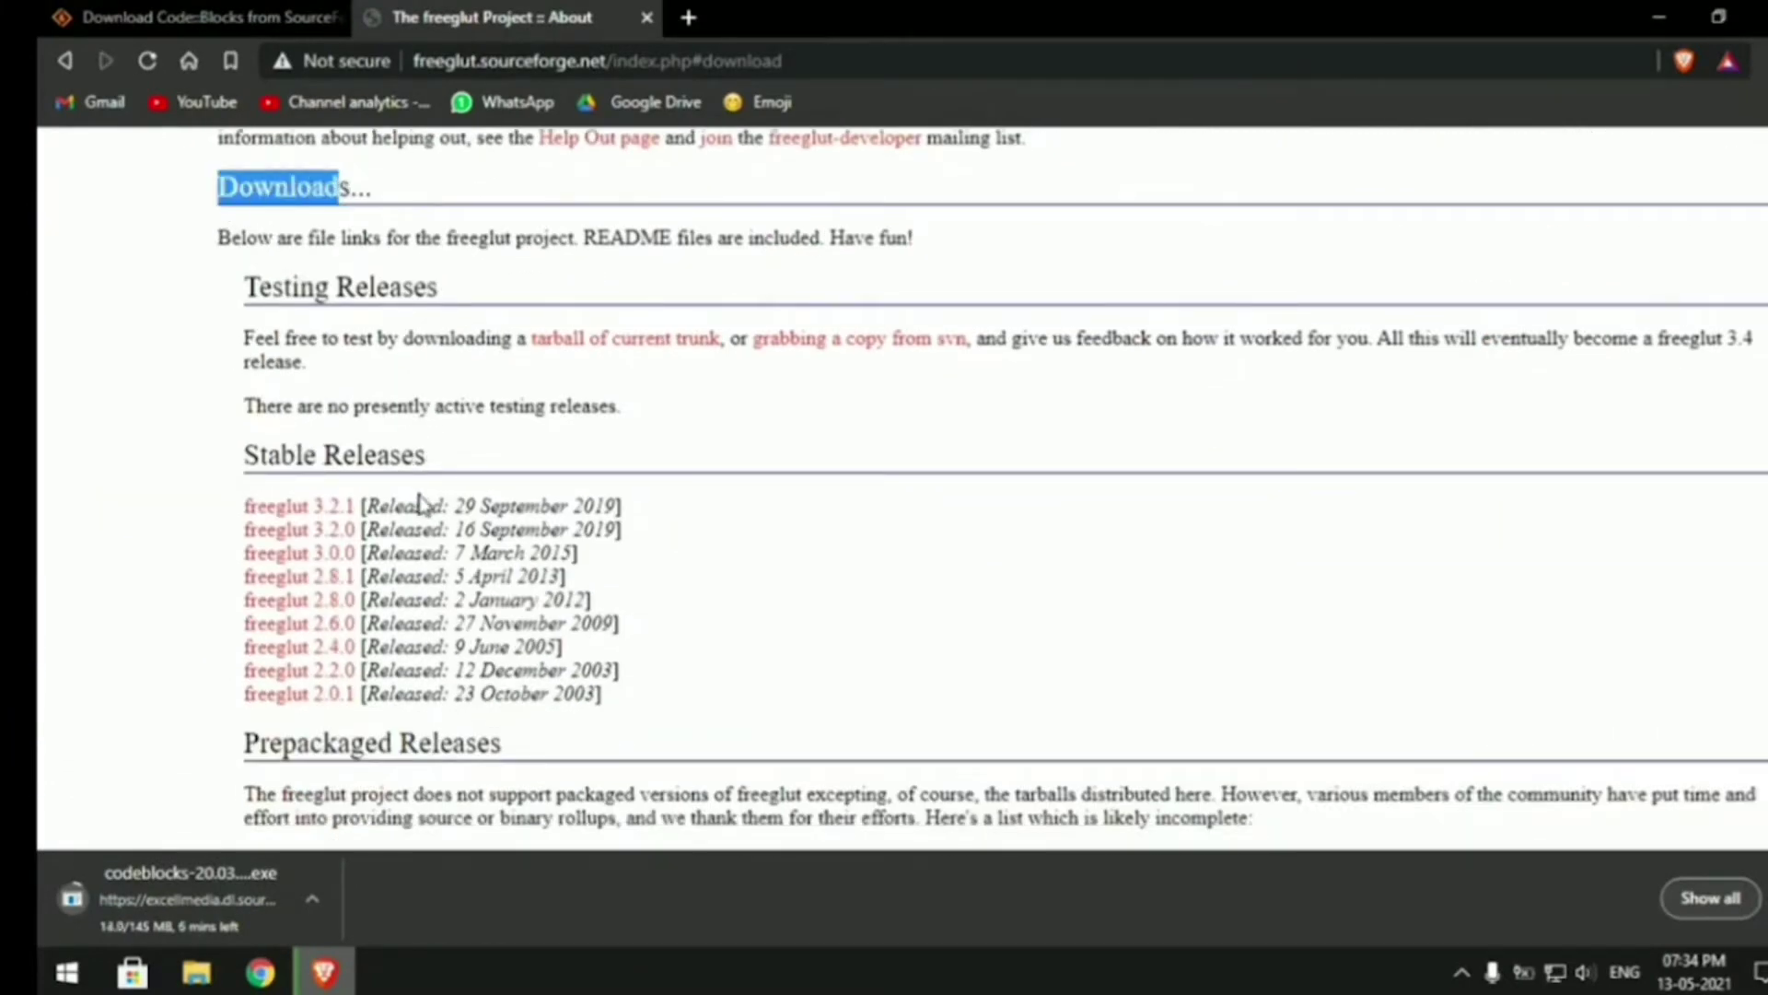
{"action": "left_click", "coordinate": [338, 560]}
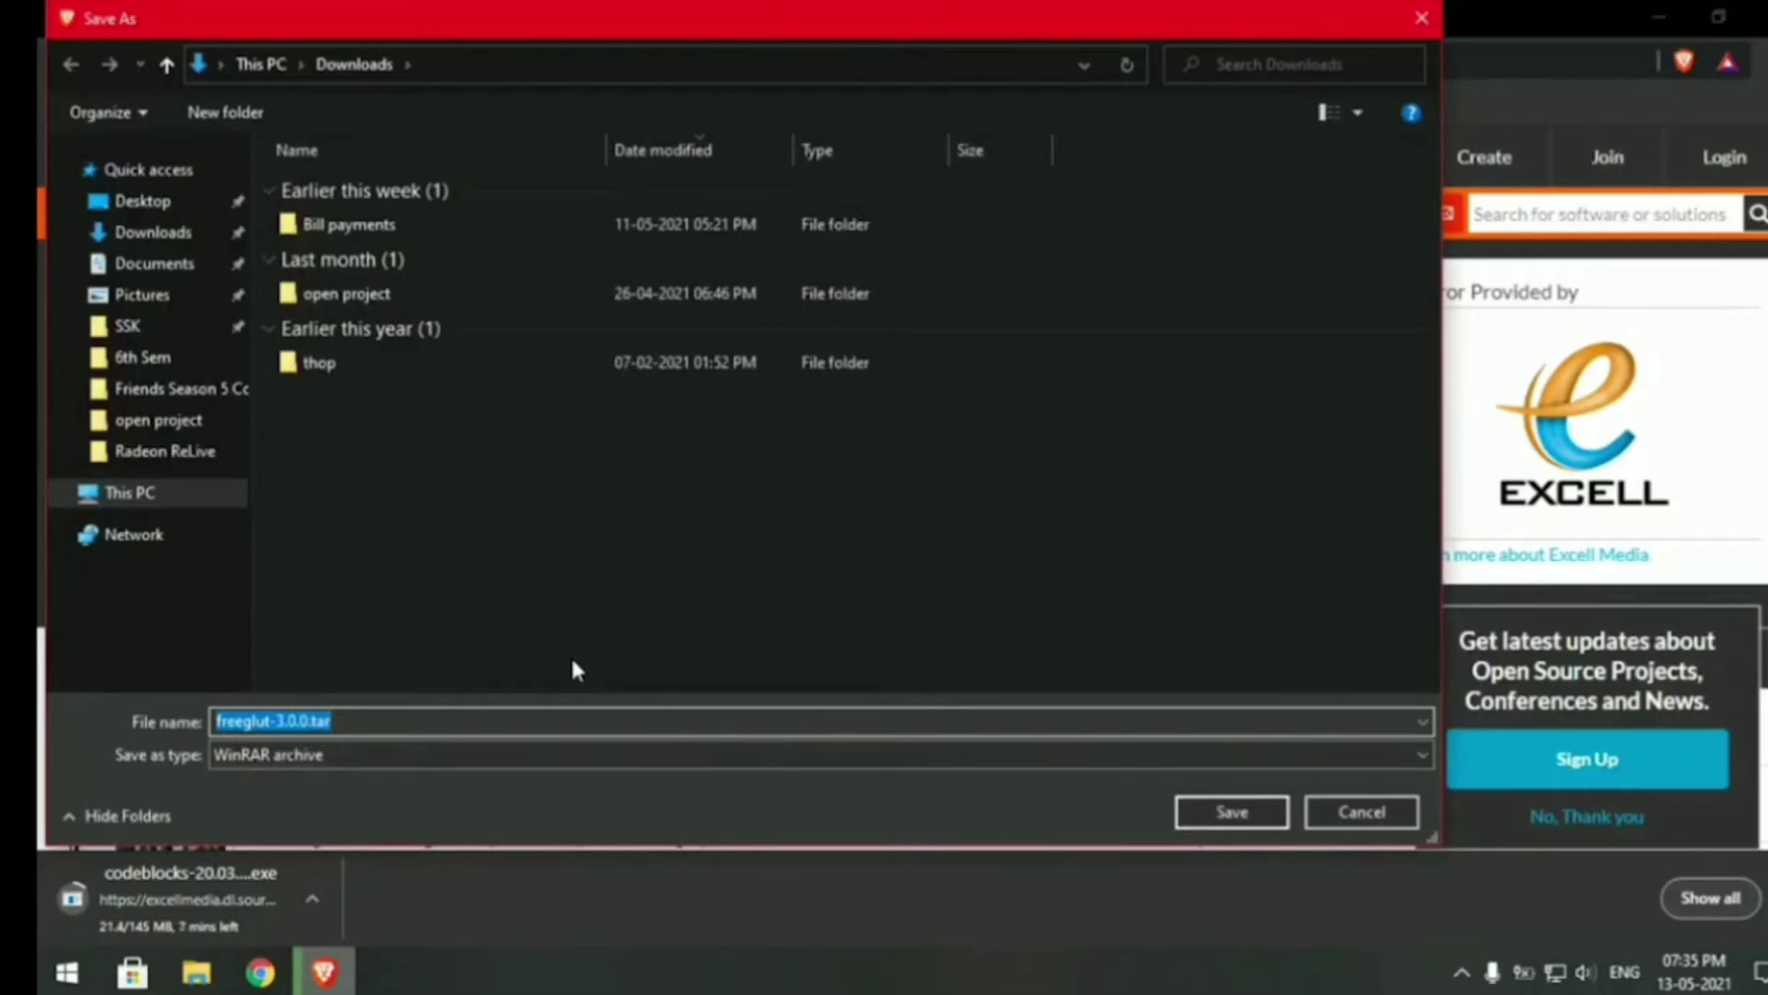
{"action": "left_click", "coordinate": [152, 233]}
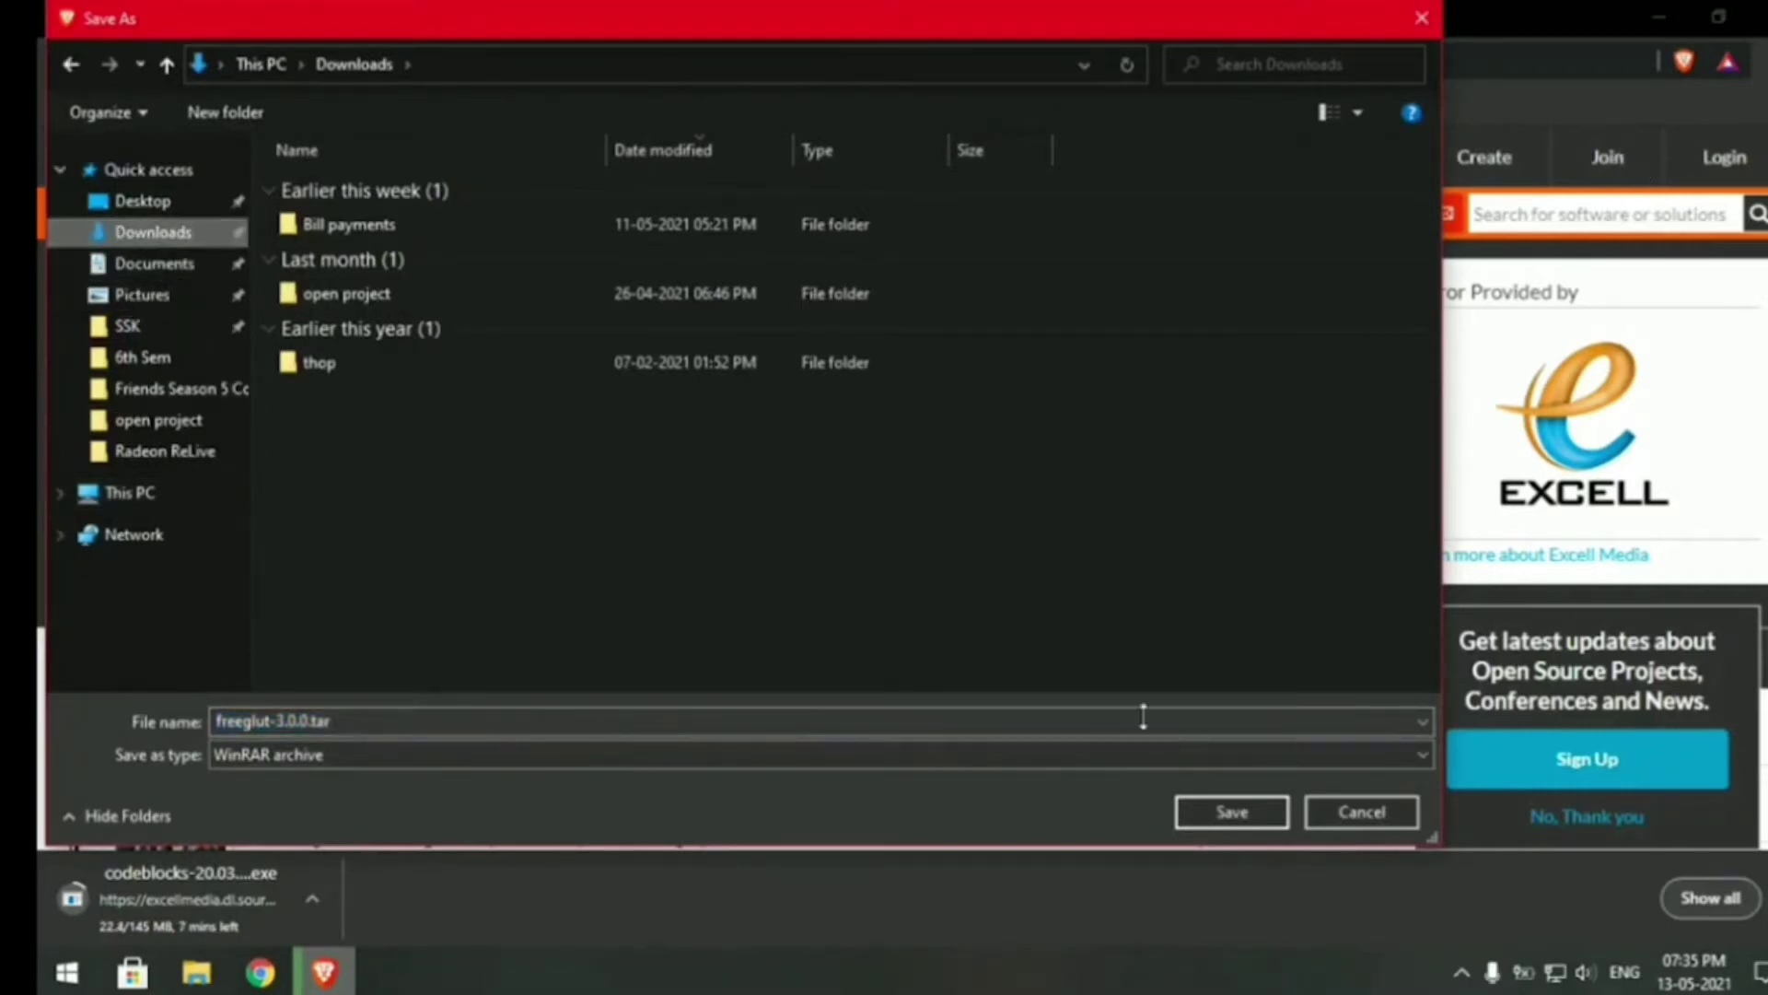
{"action": "left_click", "coordinate": [1197, 815]}
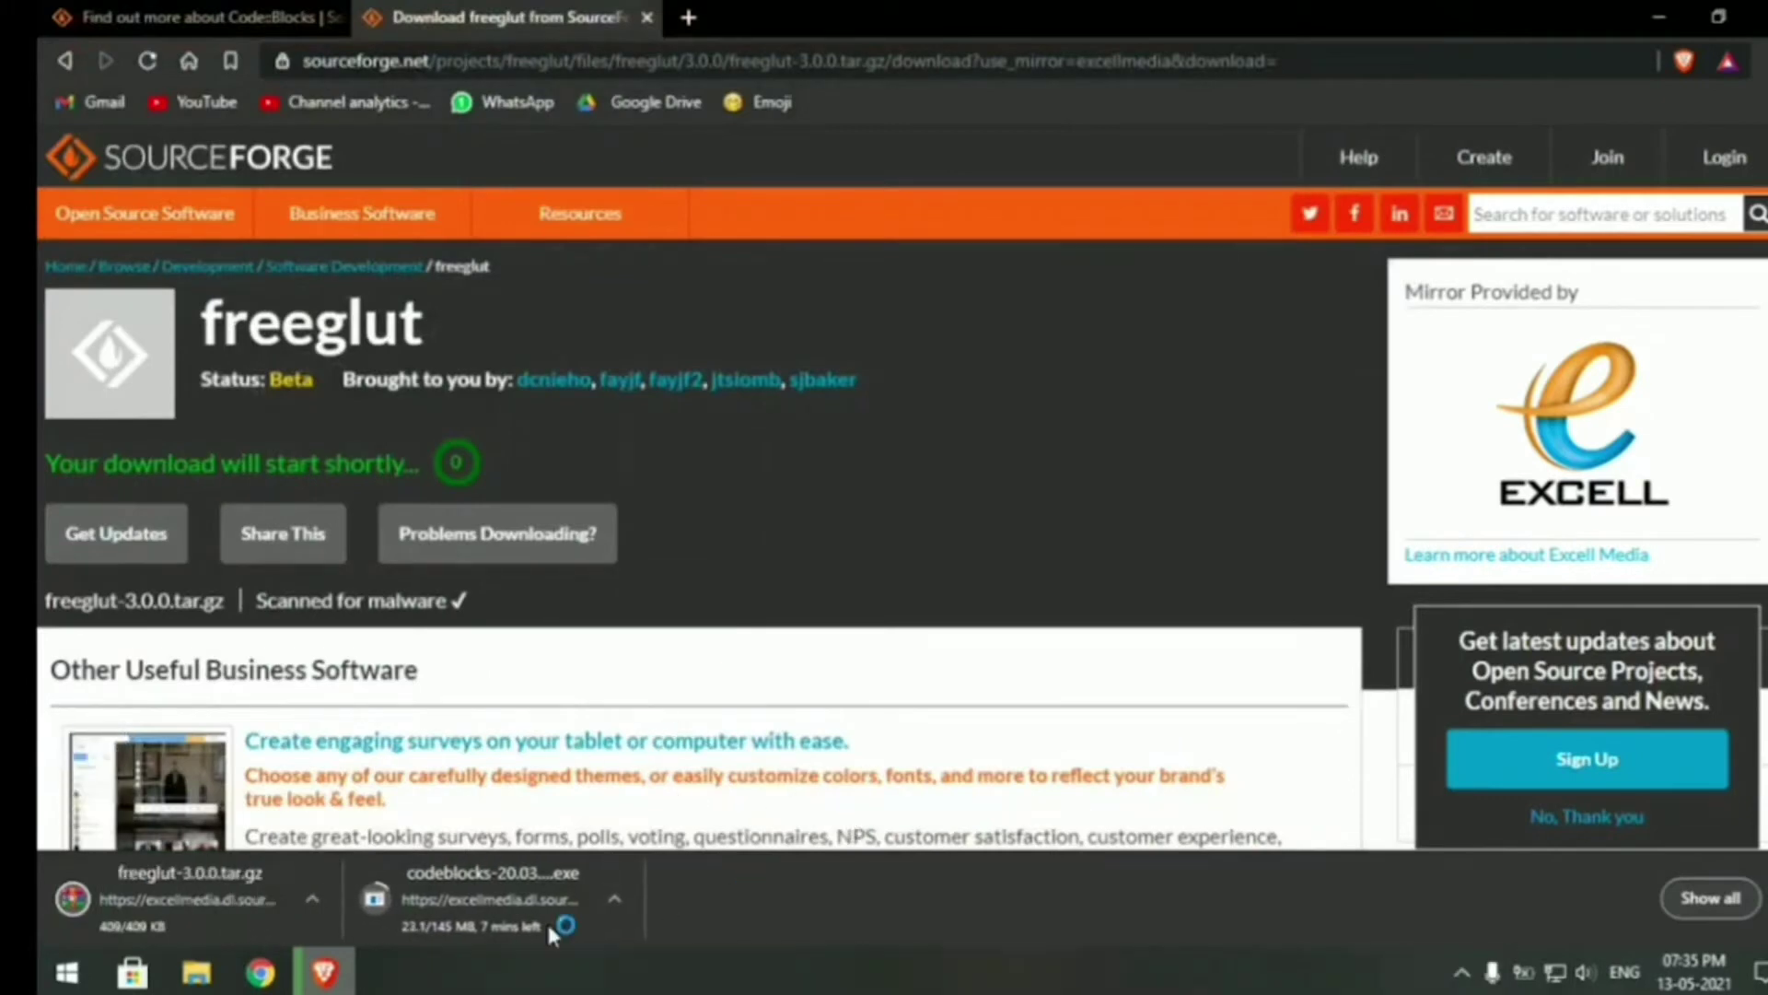
Launch the codeblocks-17.12mingw-setup installer from the Downloads folder with permission to make changes, and minimize the folder window.
{"action": "left_click", "coordinate": [1658, 17]}
{"action": "double_click", "coordinate": [82, 37]}
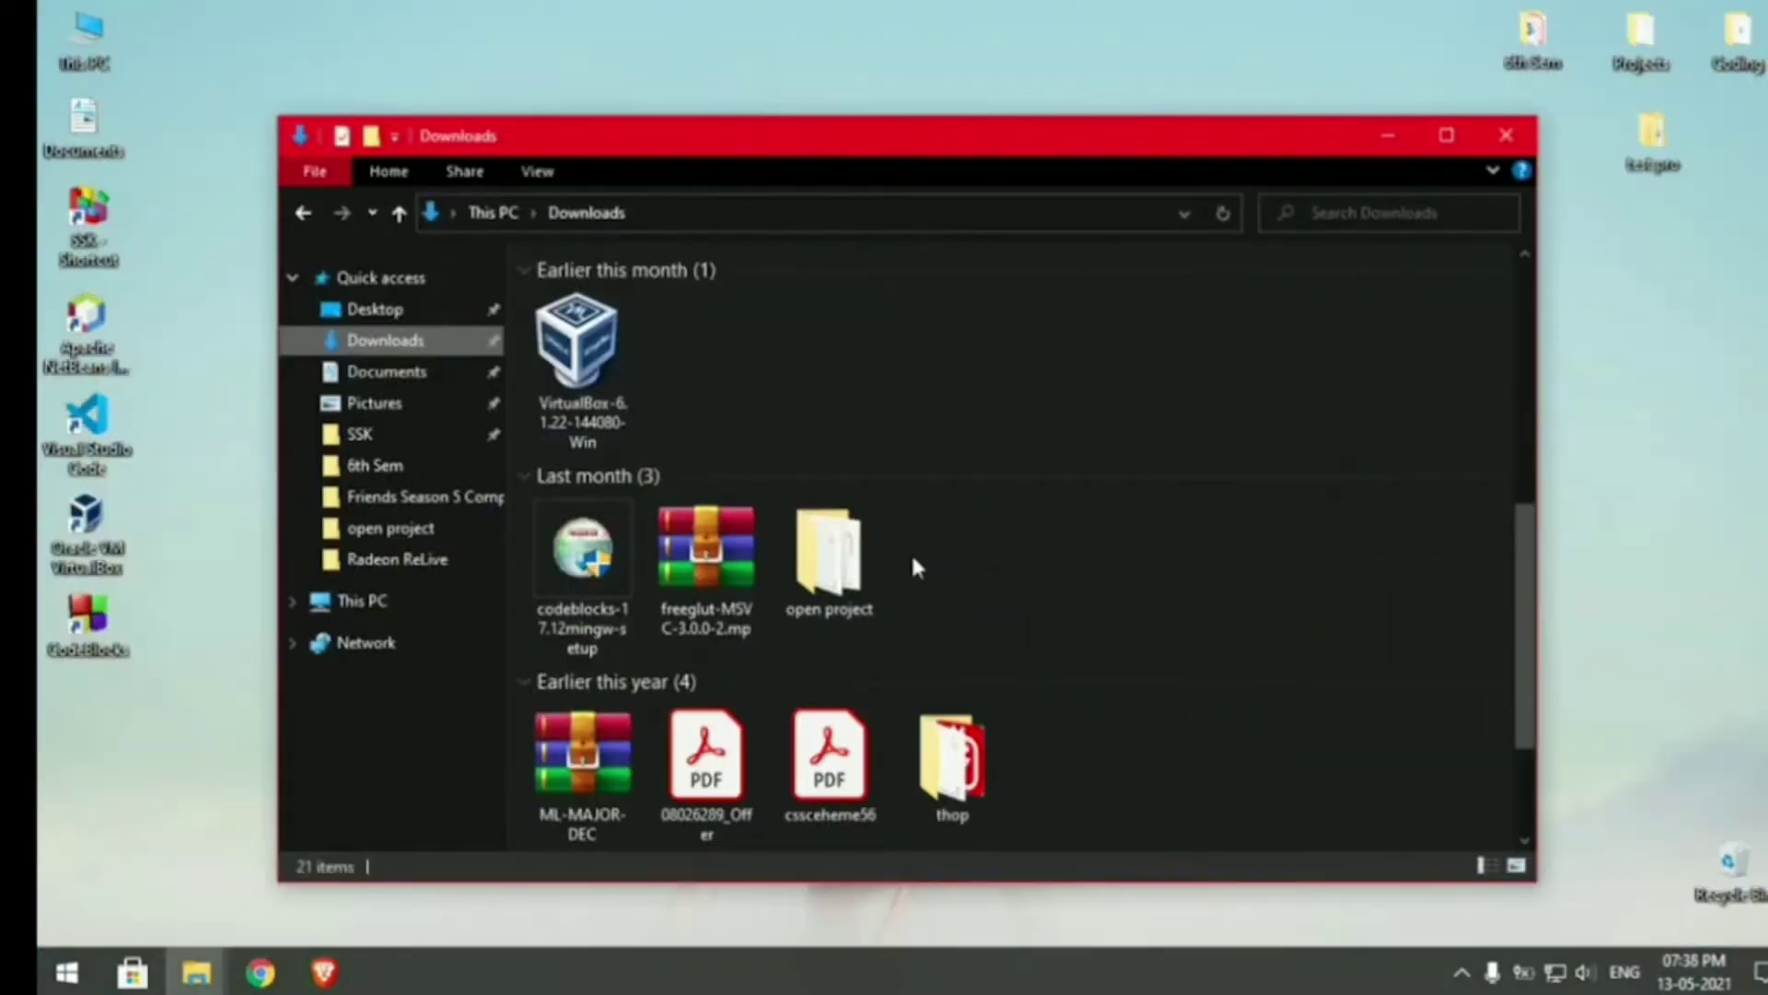
{"action": "double_click", "coordinate": [612, 566]}
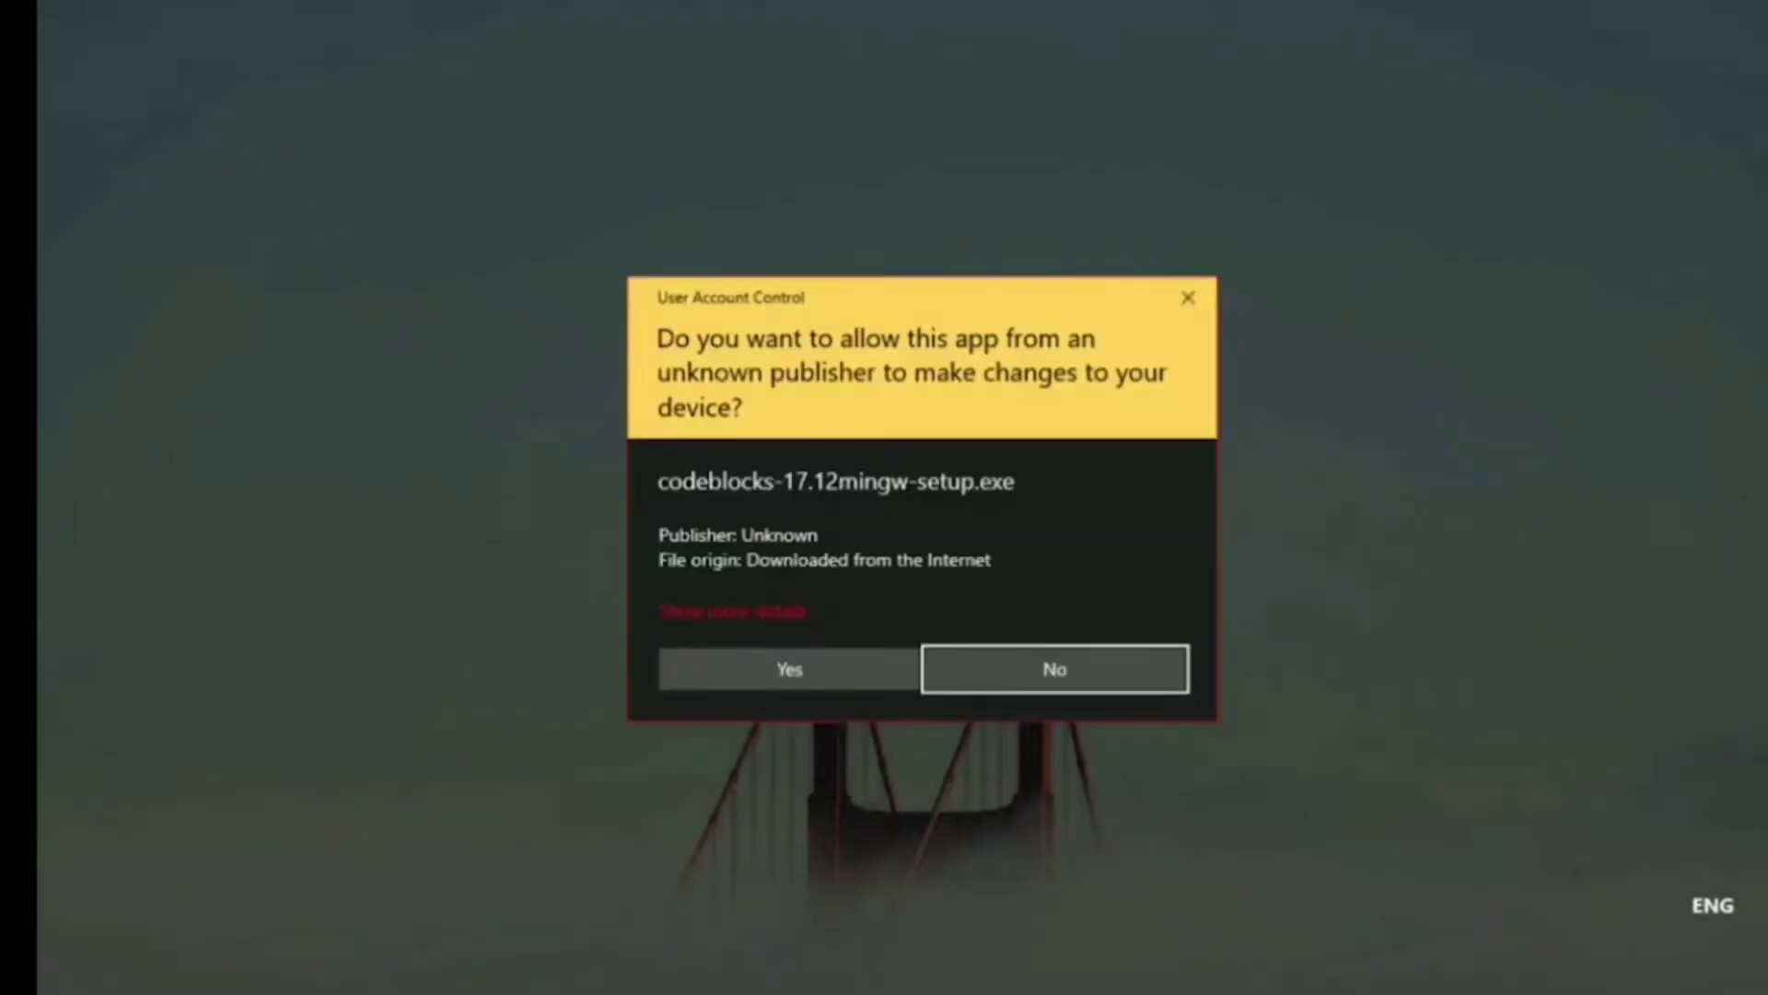
{"action": "left_click", "coordinate": [825, 652]}
{"action": "left_click", "coordinate": [1388, 135]}
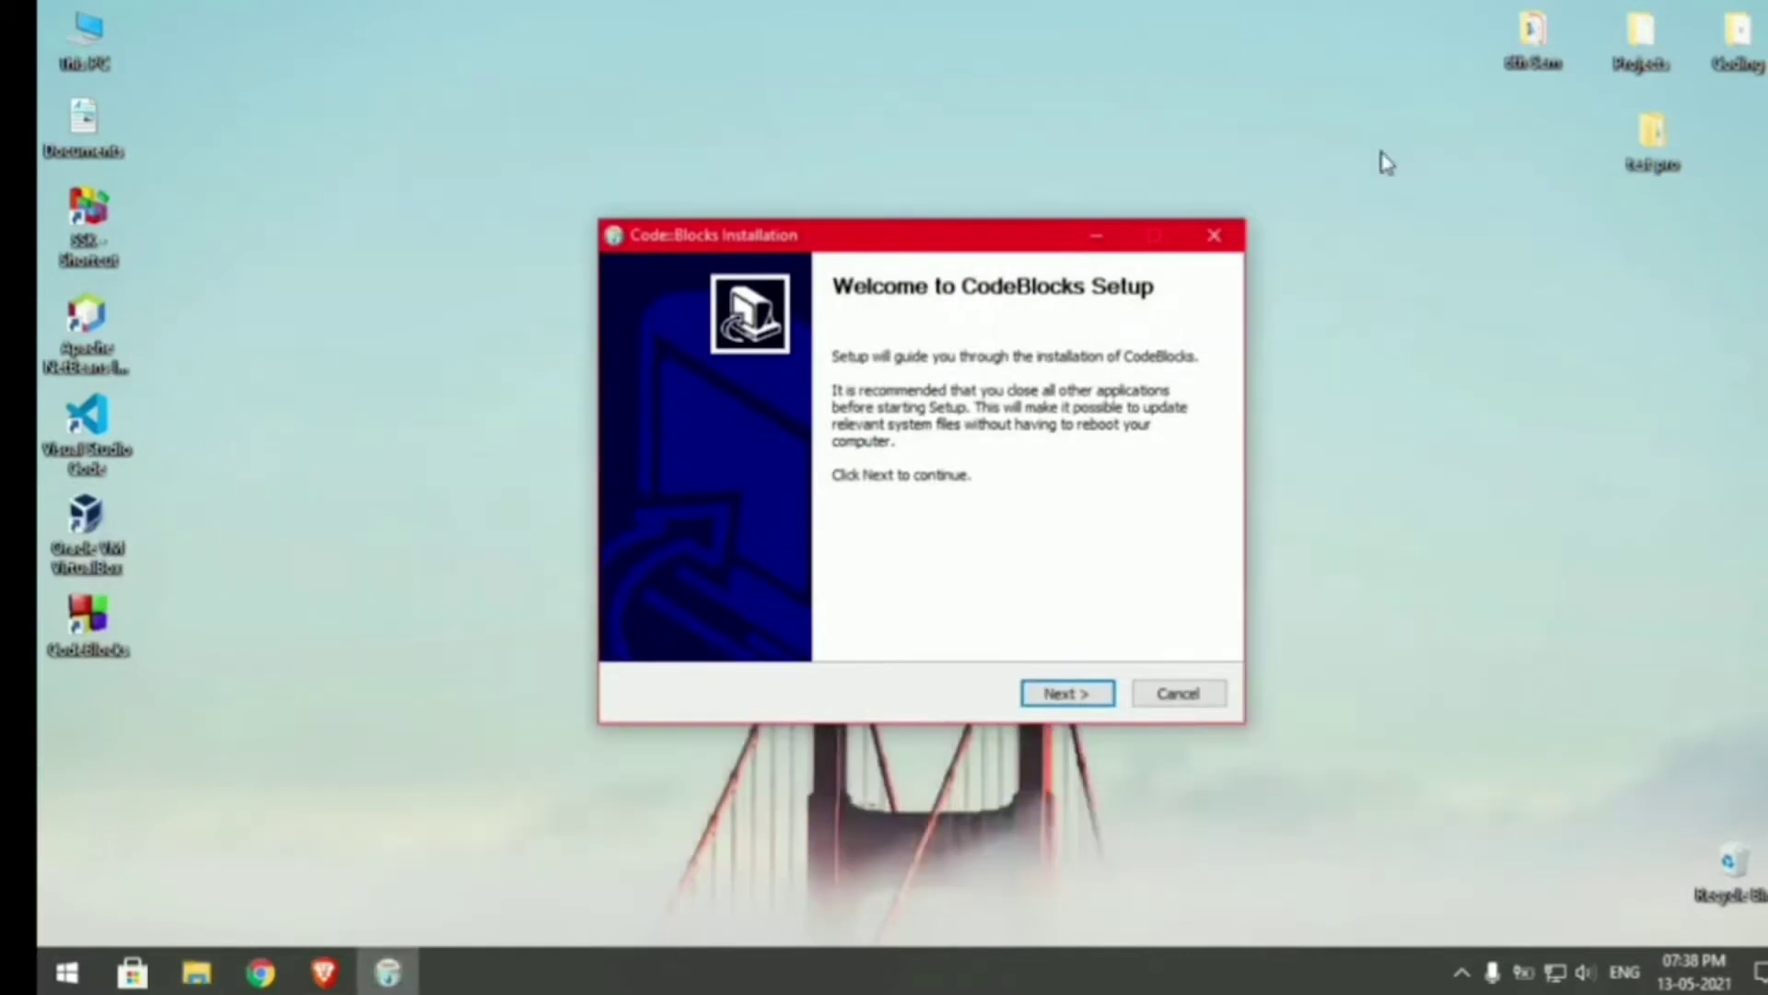
Accept the Code::Blocks licence, keep the default components and install location, and decline continuing into the existing target directory.
{"action": "left_click", "coordinate": [1048, 705]}
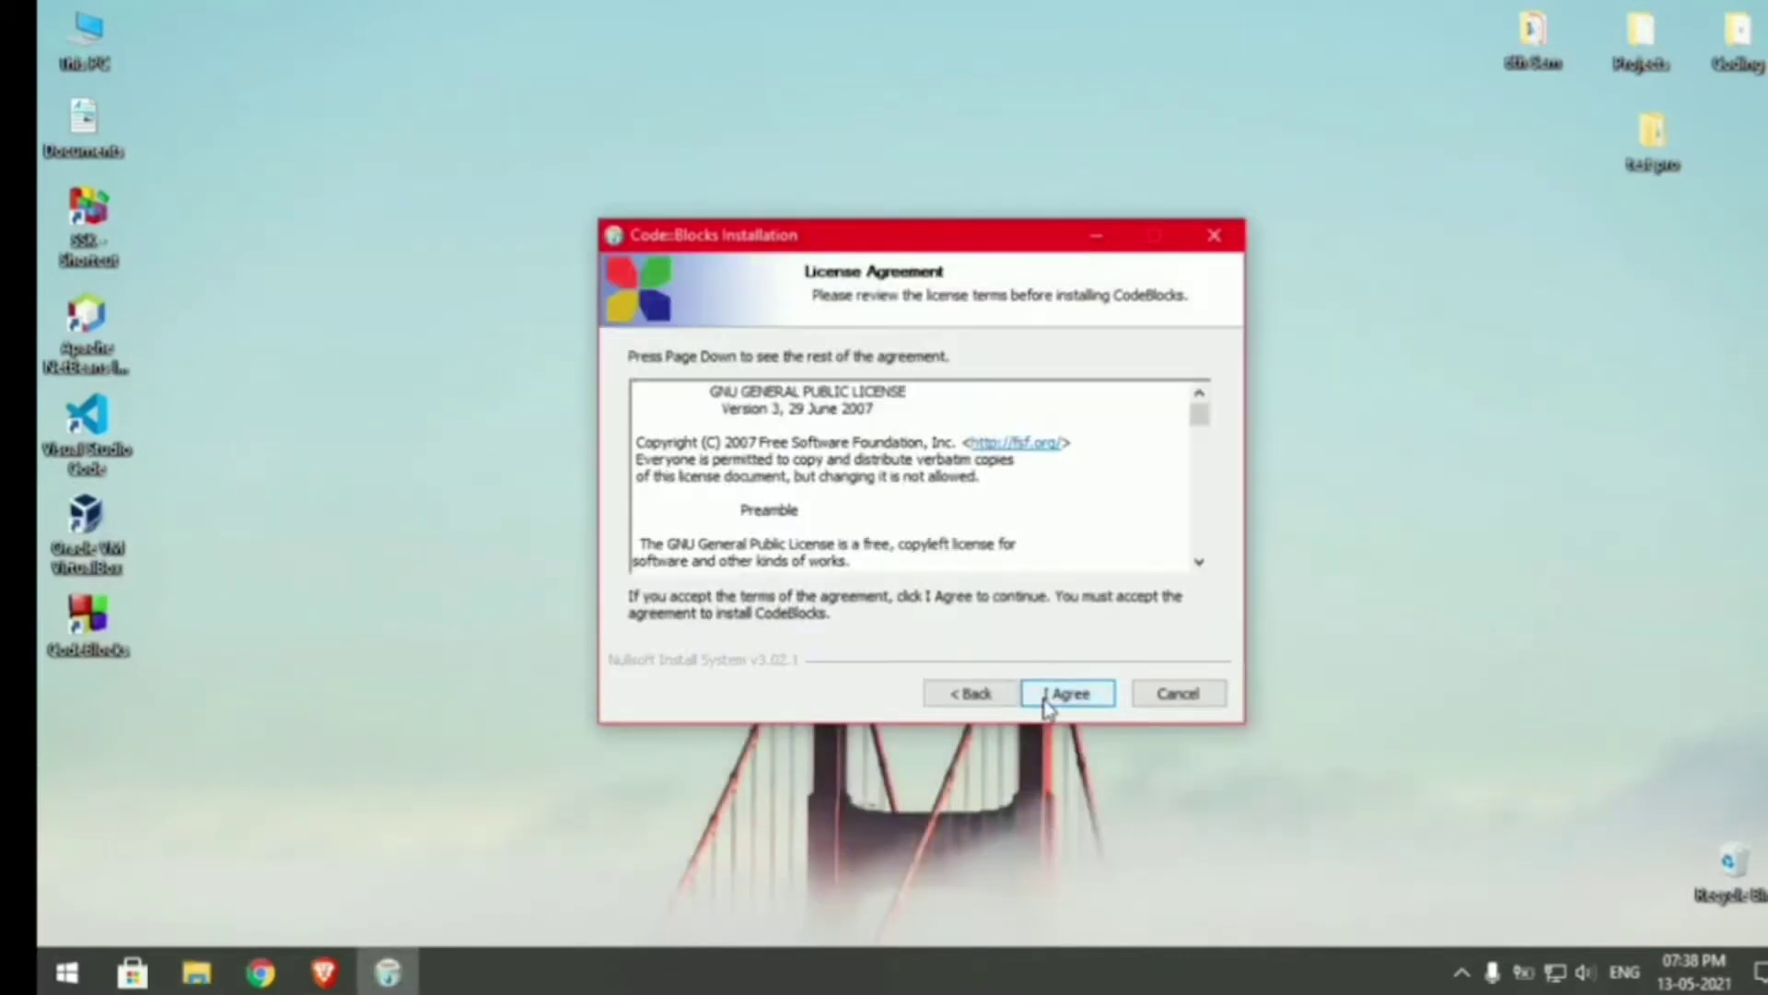
{"action": "left_click", "coordinate": [1047, 705]}
{"action": "left_click", "coordinate": [1047, 706]}
{"action": "left_click", "coordinate": [1048, 706]}
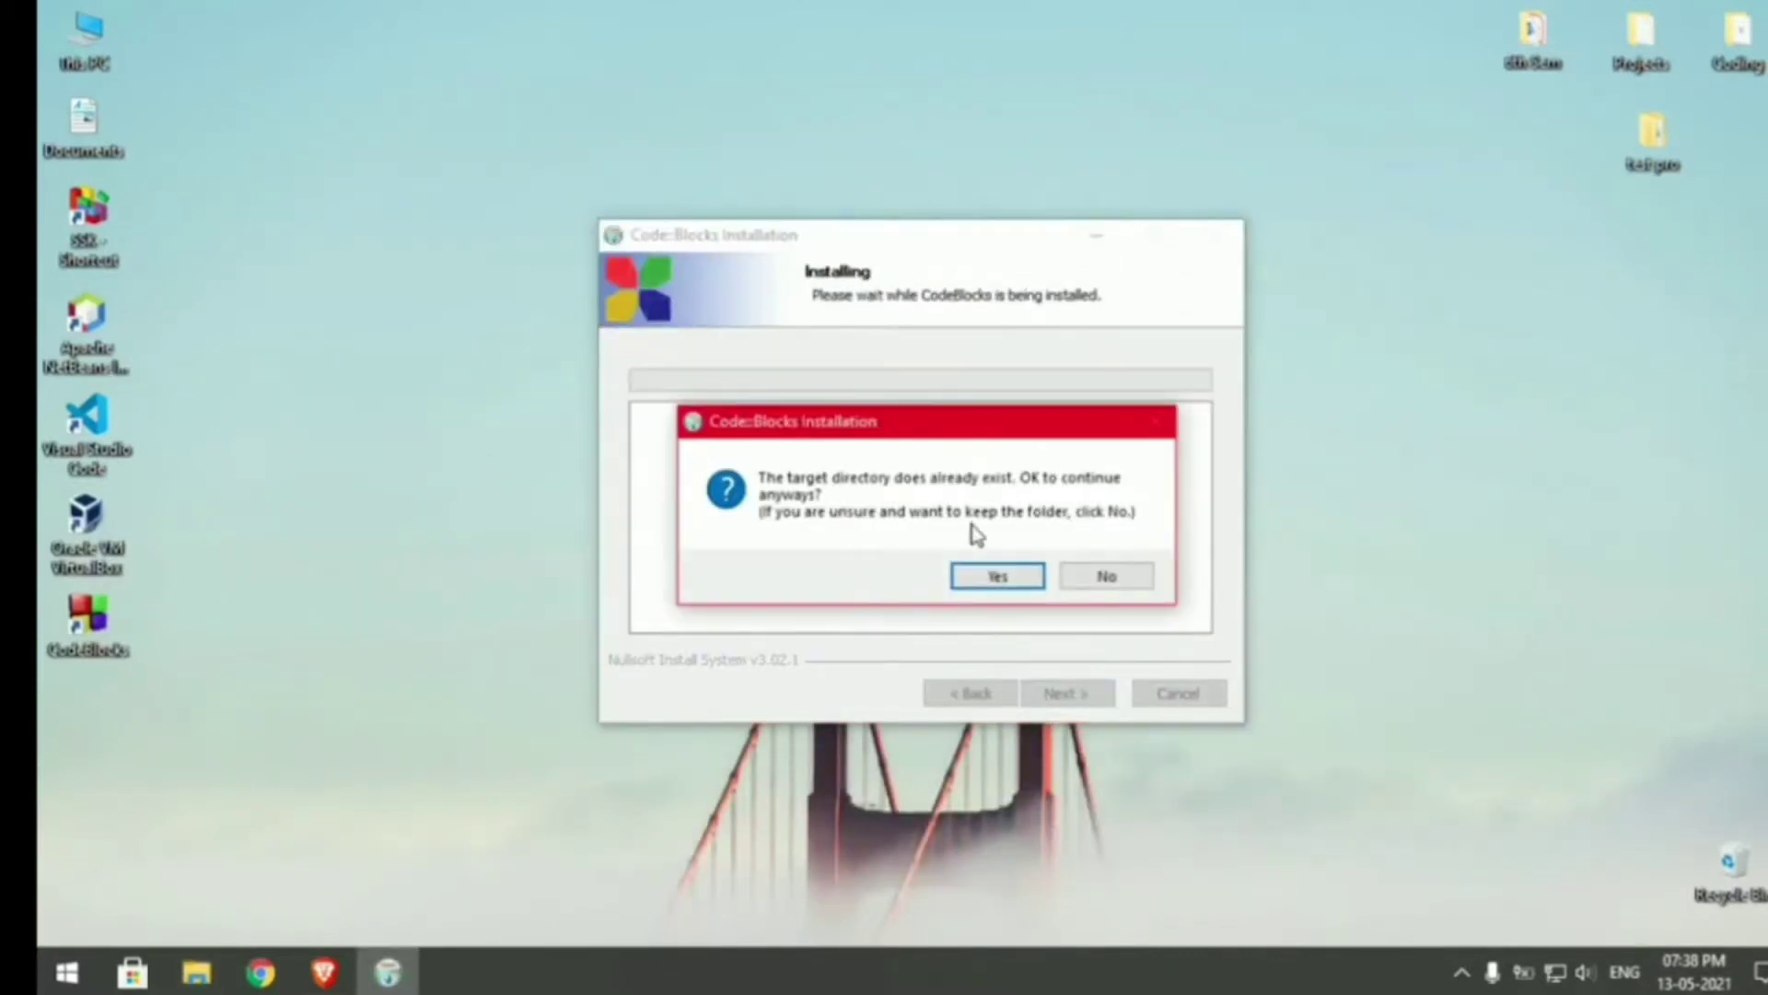
{"action": "left_click", "coordinate": [1108, 576]}
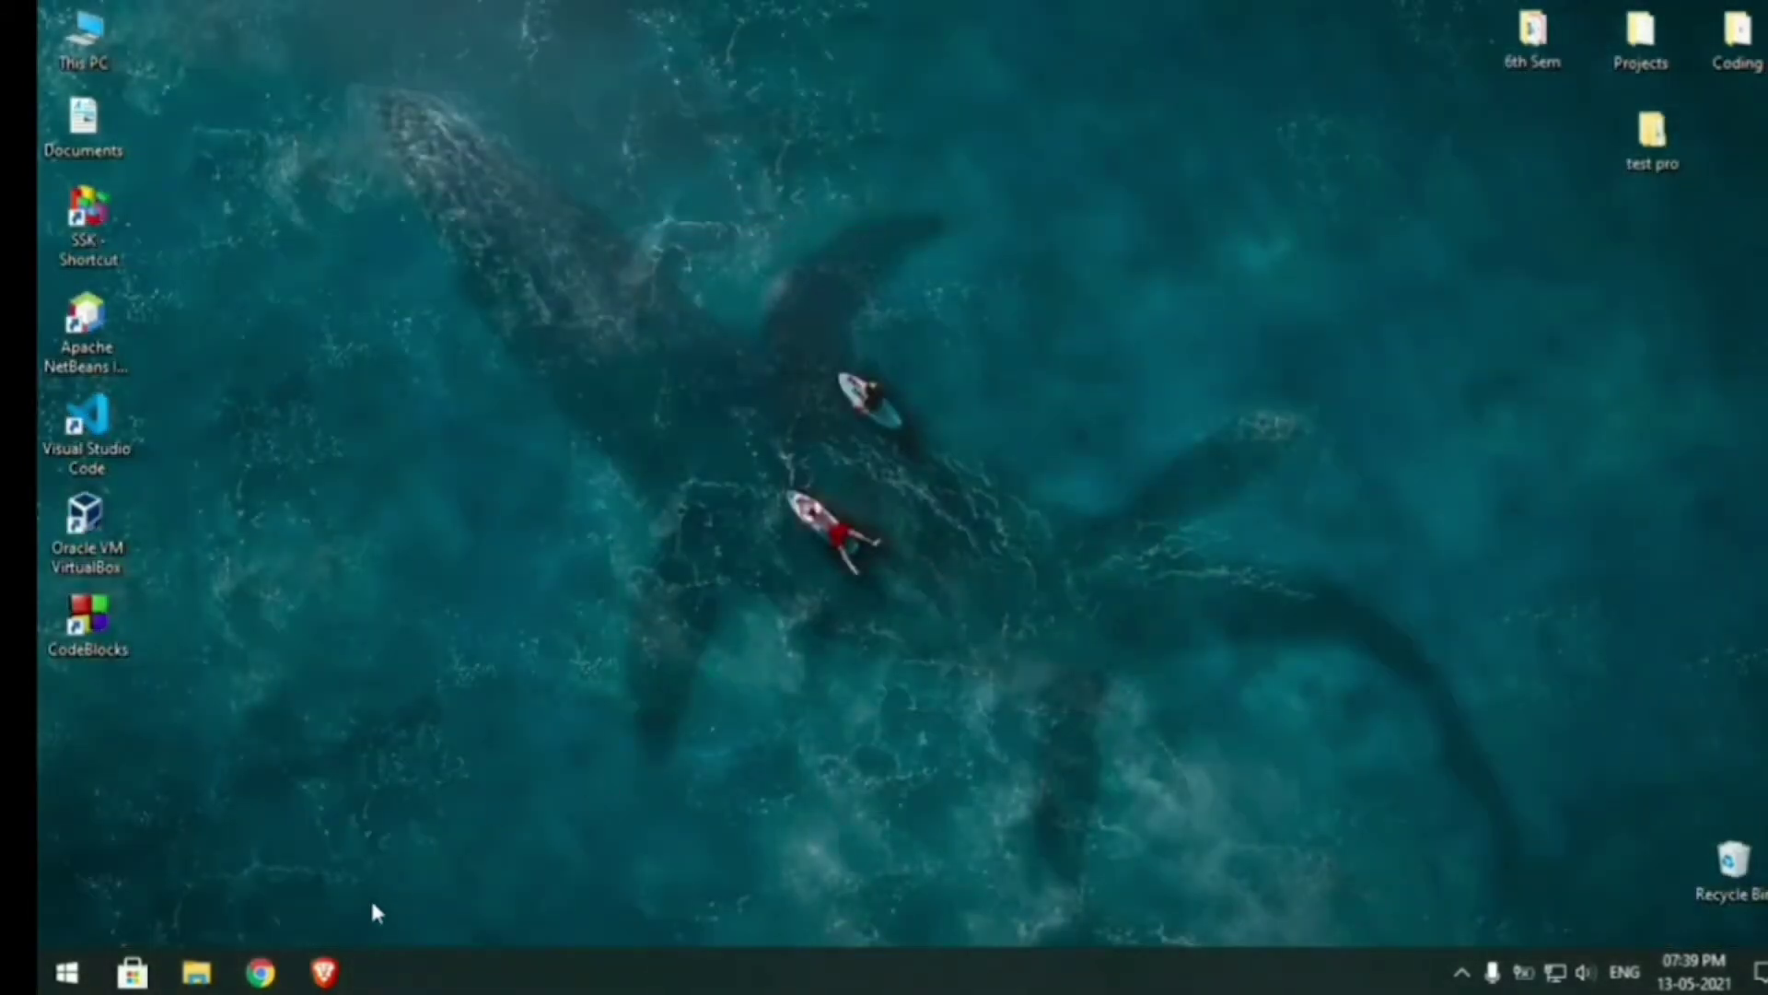
Extract the freeglut folder from the freeglut-MSVC-3.0.0-2.mp.zip archive in Downloads onto the desktop.
{"action": "mouse_move", "coordinate": [196, 972]}
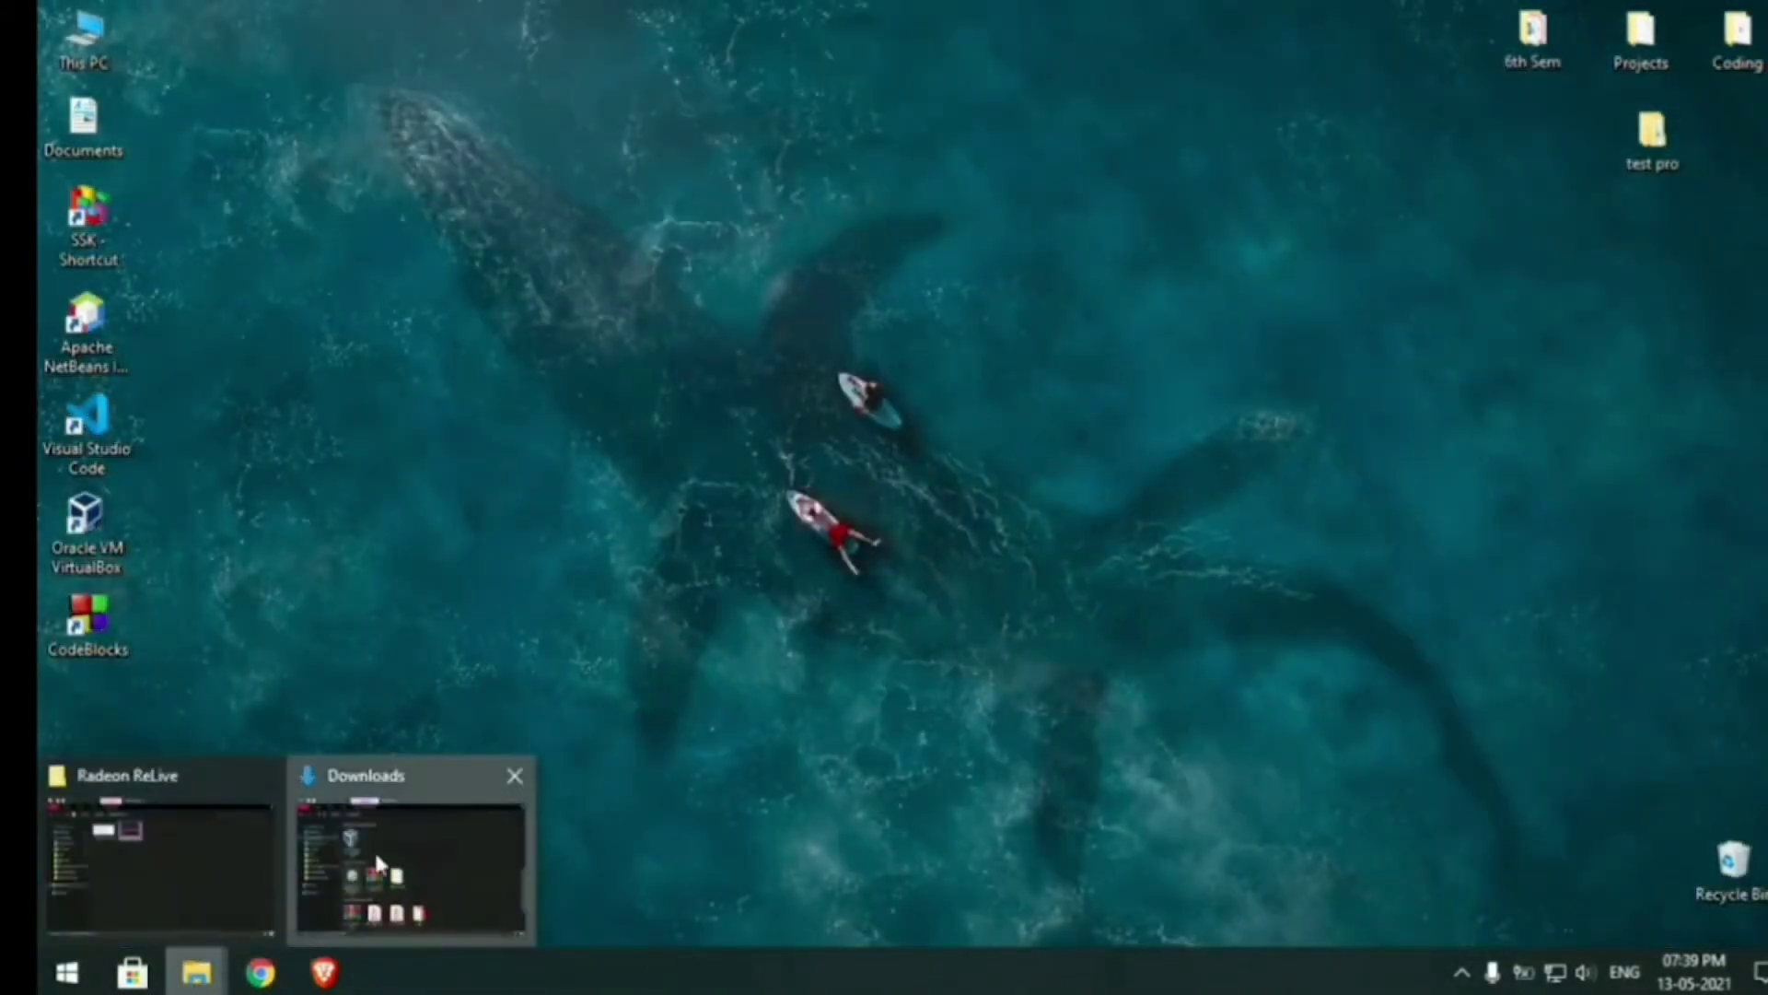
{"action": "left_click", "coordinate": [414, 848]}
{"action": "key", "text": "Return"}
{"action": "left_click", "coordinate": [1388, 135]}
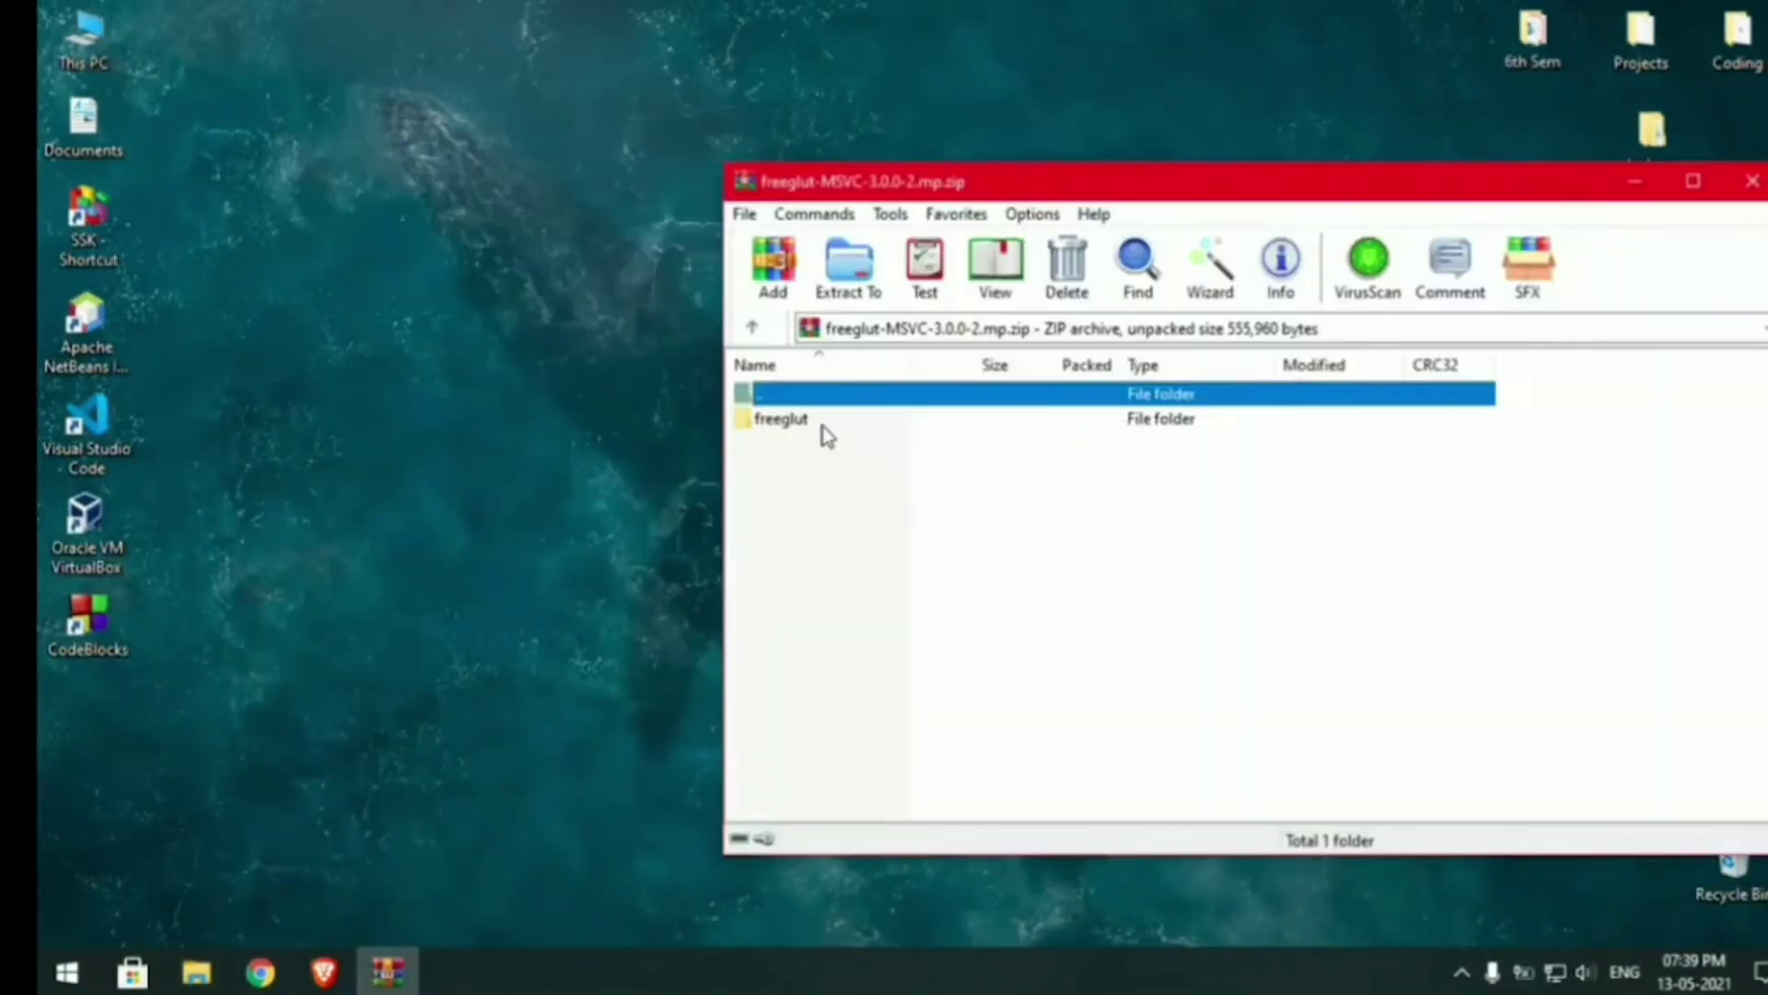
{"action": "left_click_drag", "start_coordinate": [820, 424], "coordinate": [492, 330]}
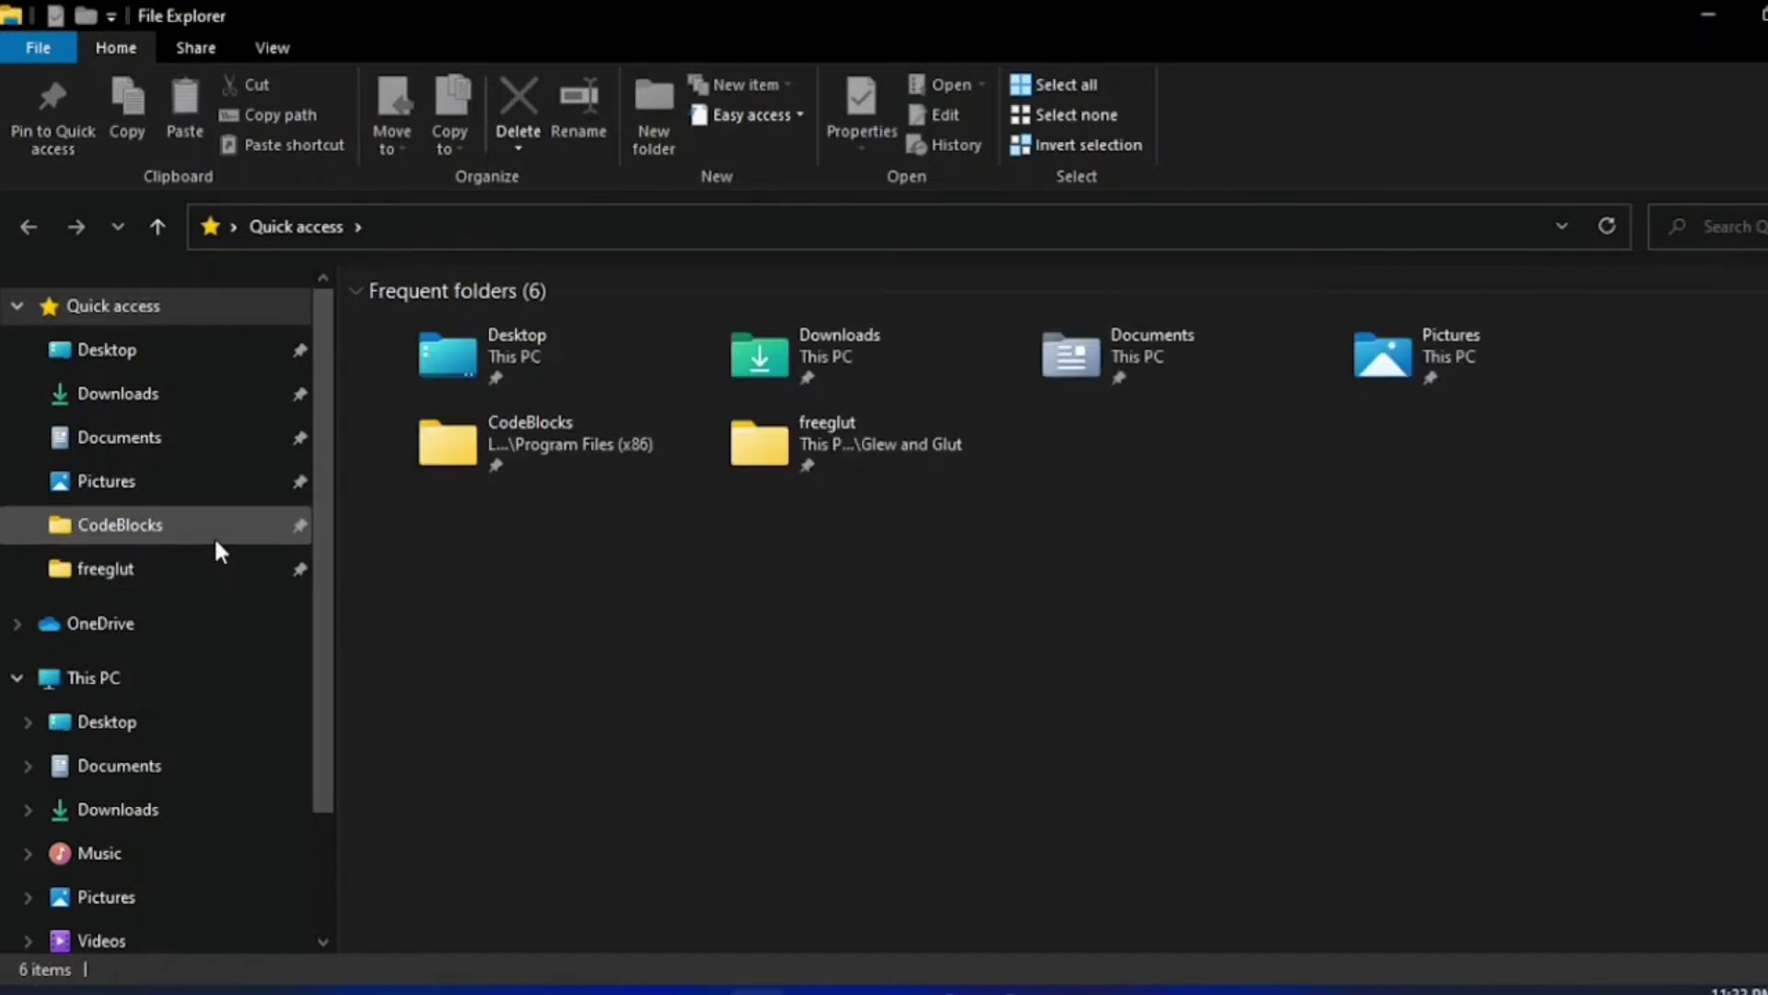
Open the MinGW include folder inside the CodeBlocks installation in Program Files (x86).
{"action": "left_click", "coordinate": [184, 532]}
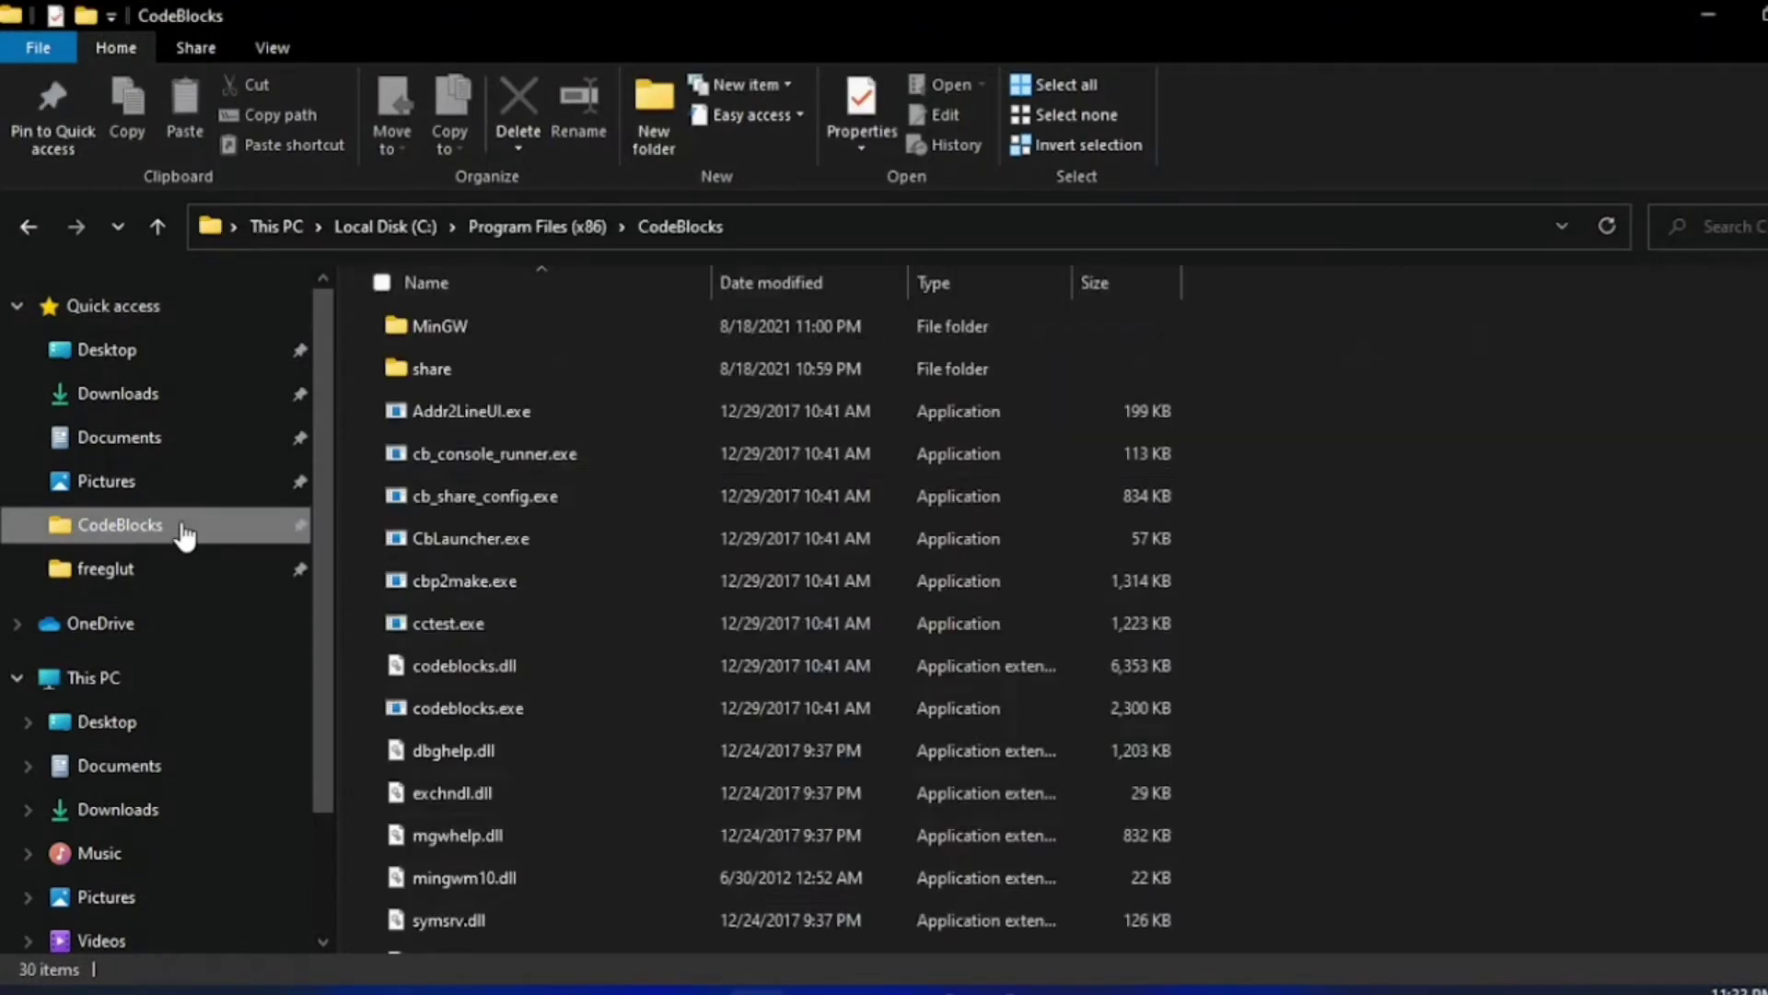
{"action": "left_click", "coordinate": [478, 324]}
{"action": "double_click", "coordinate": [479, 326]}
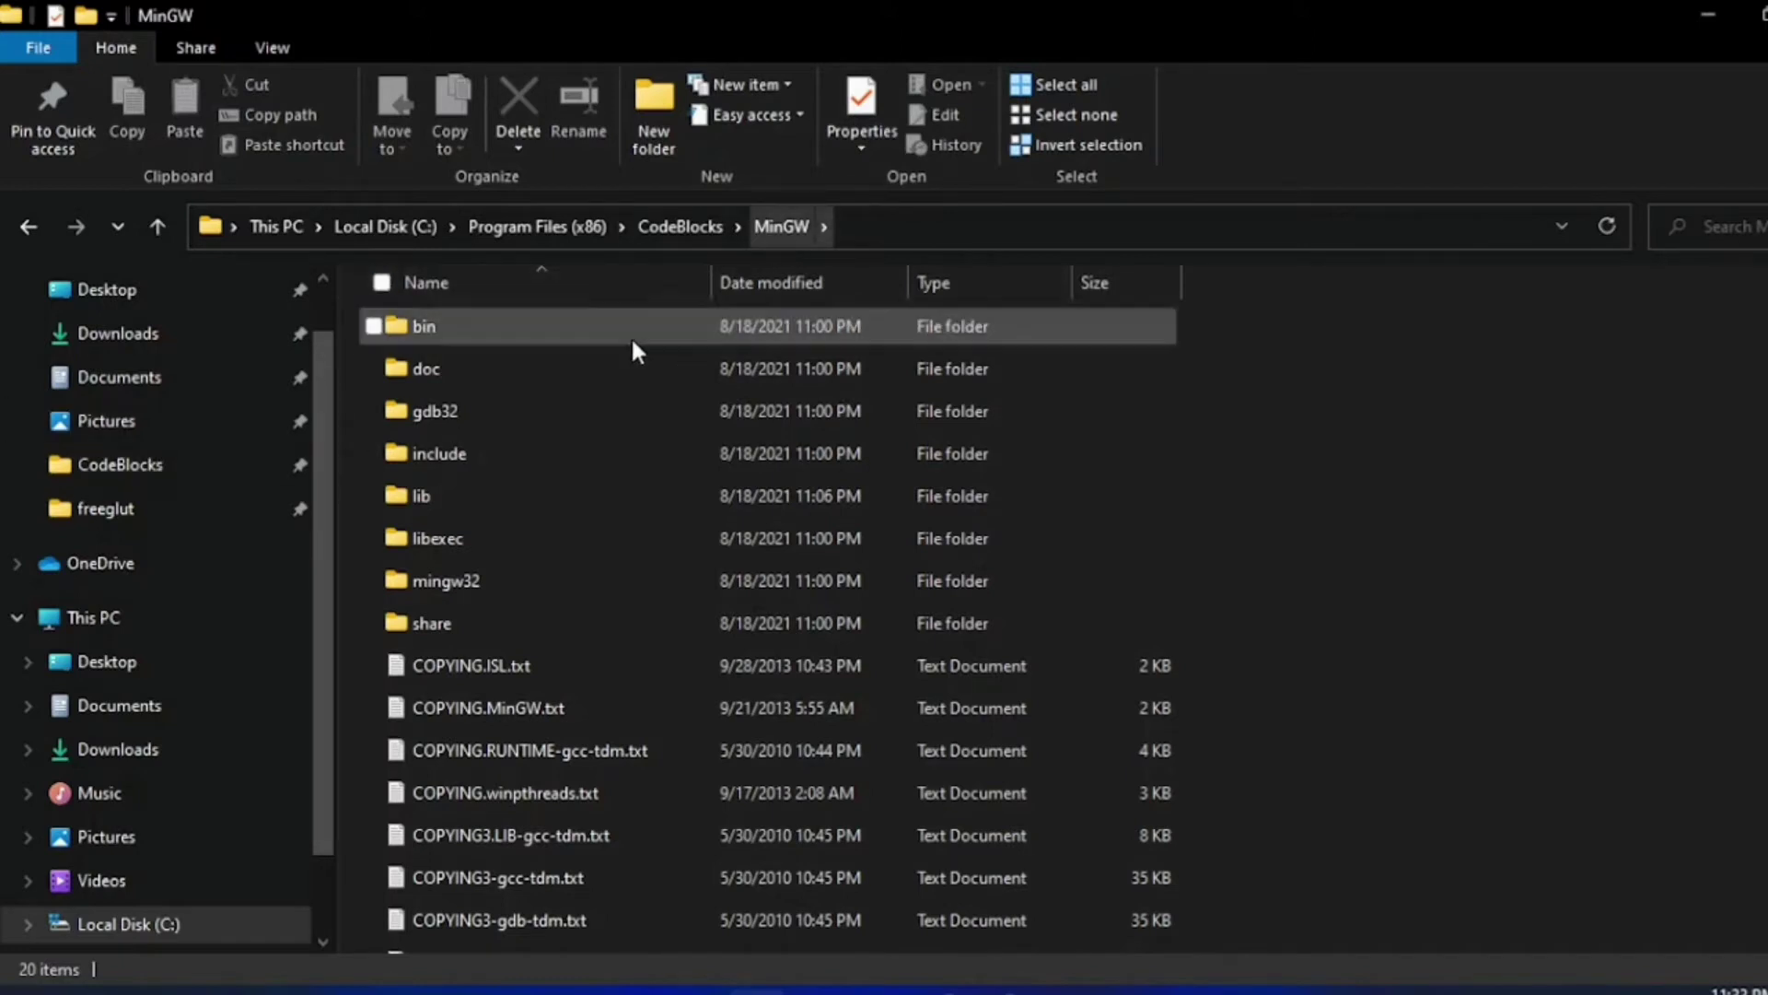
{"action": "double_click", "coordinate": [479, 457]}
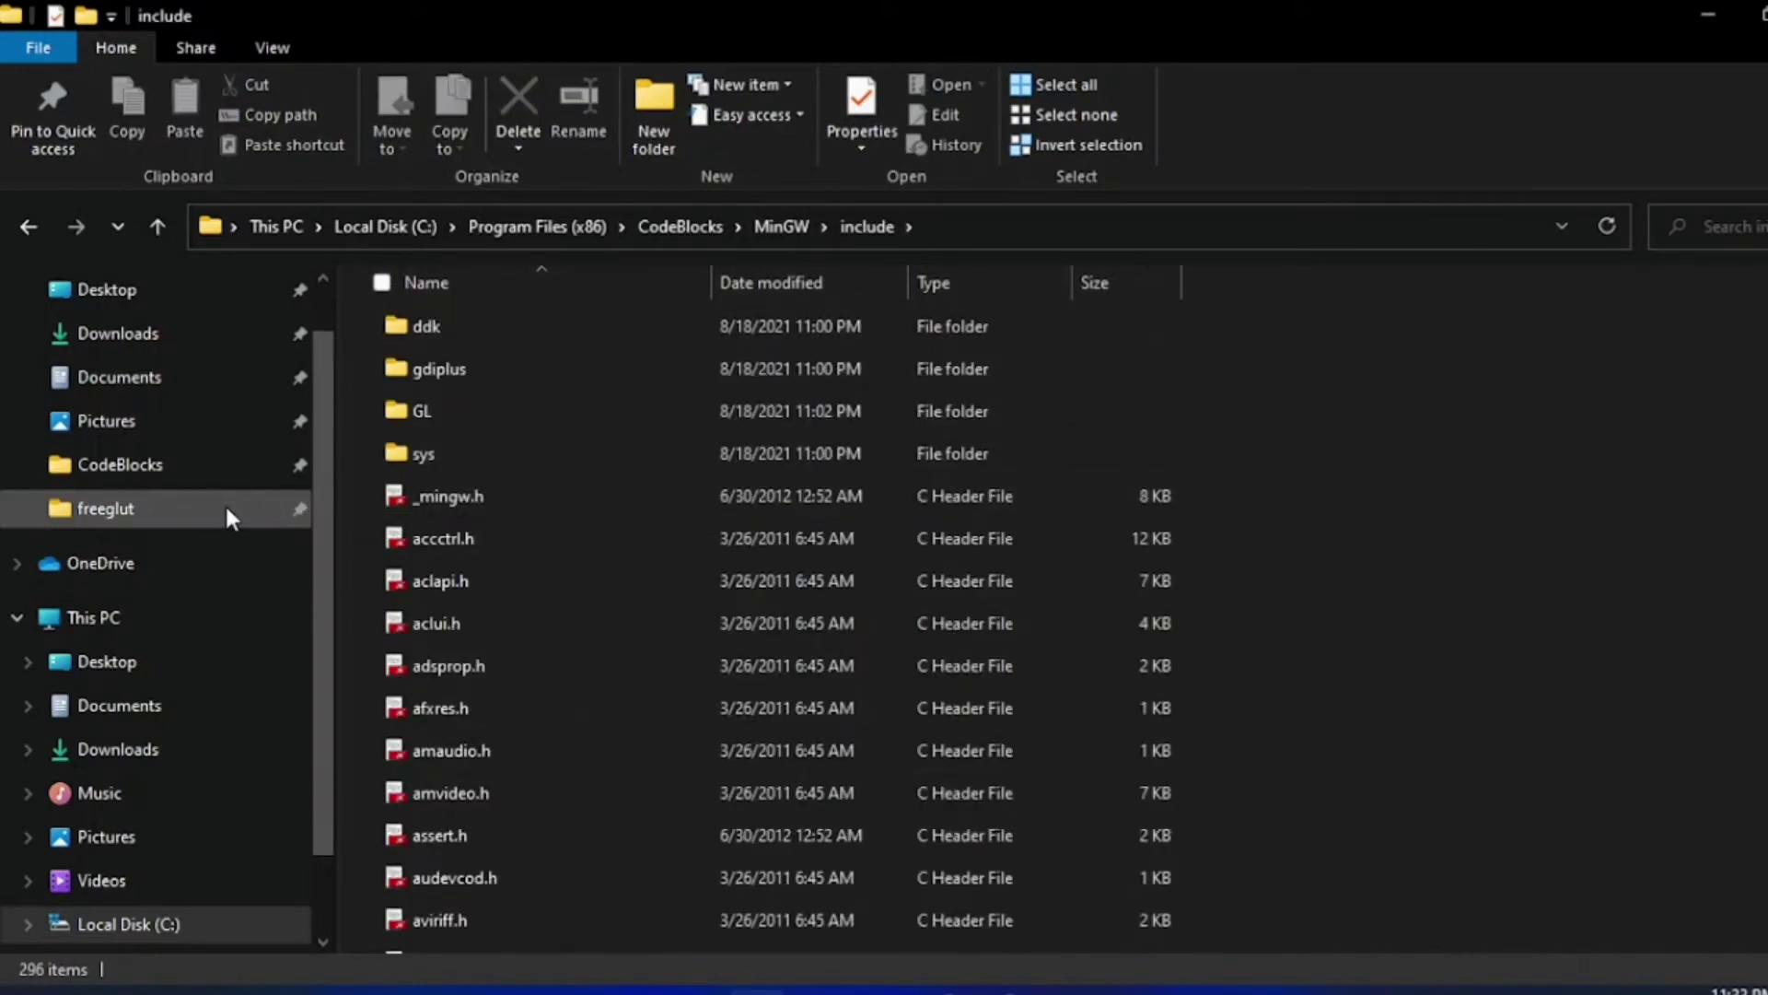
Open the freeglut folder in a new window and arrange it side by side with the MinGW include window.
{"action": "right_click", "coordinate": [132, 512]}
{"action": "left_click", "coordinate": [236, 282]}
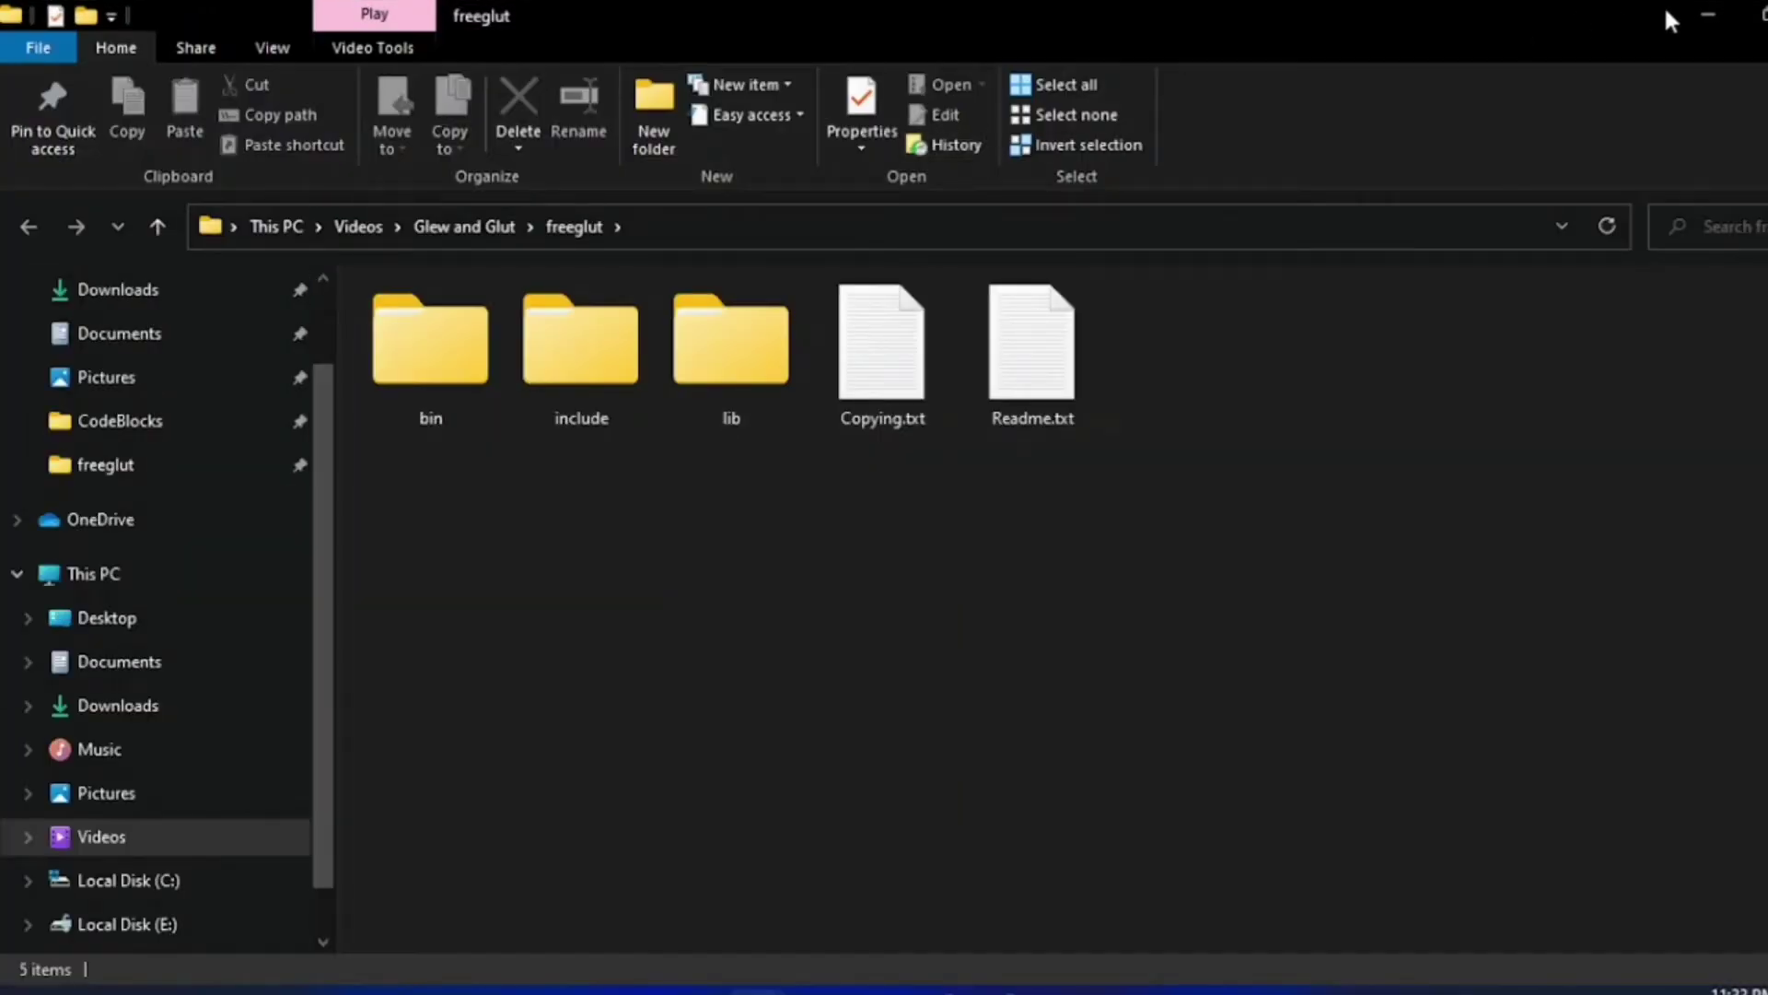
{"action": "left_click", "coordinate": [1752, 15]}
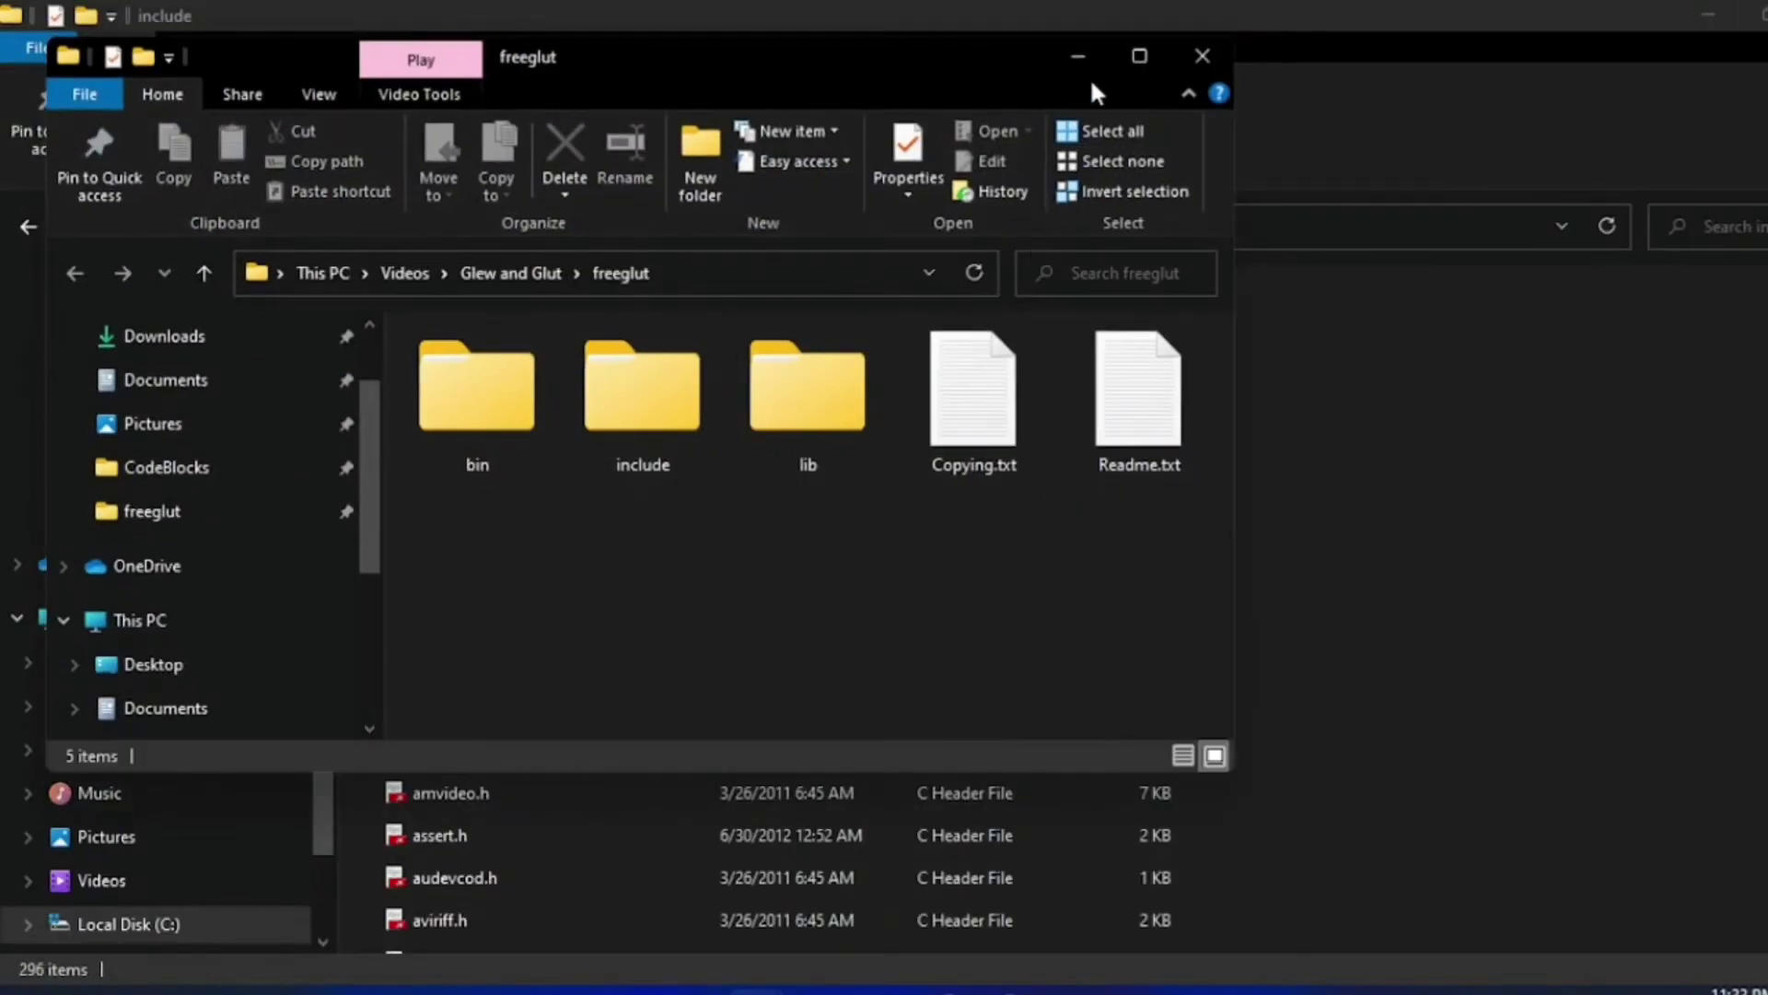
{"action": "mouse_move", "coordinate": [1142, 55]}
{"action": "left_click", "coordinate": [1053, 131]}
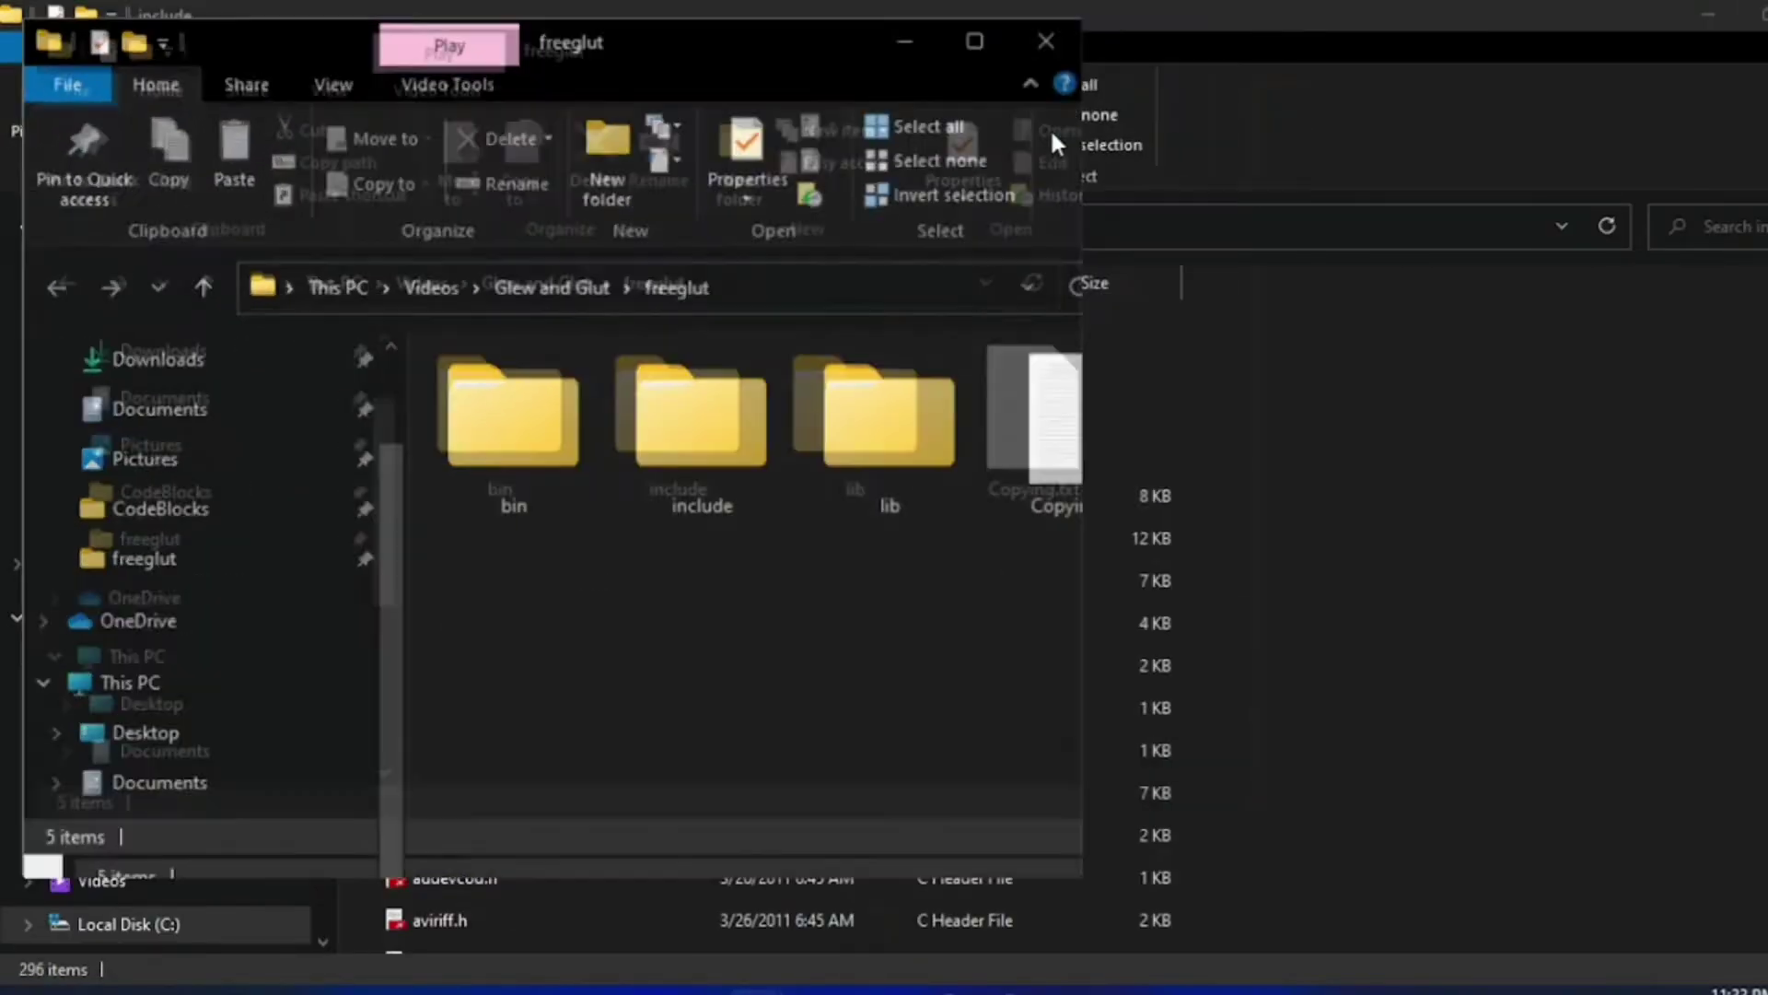
{"action": "left_click", "coordinate": [1126, 241]}
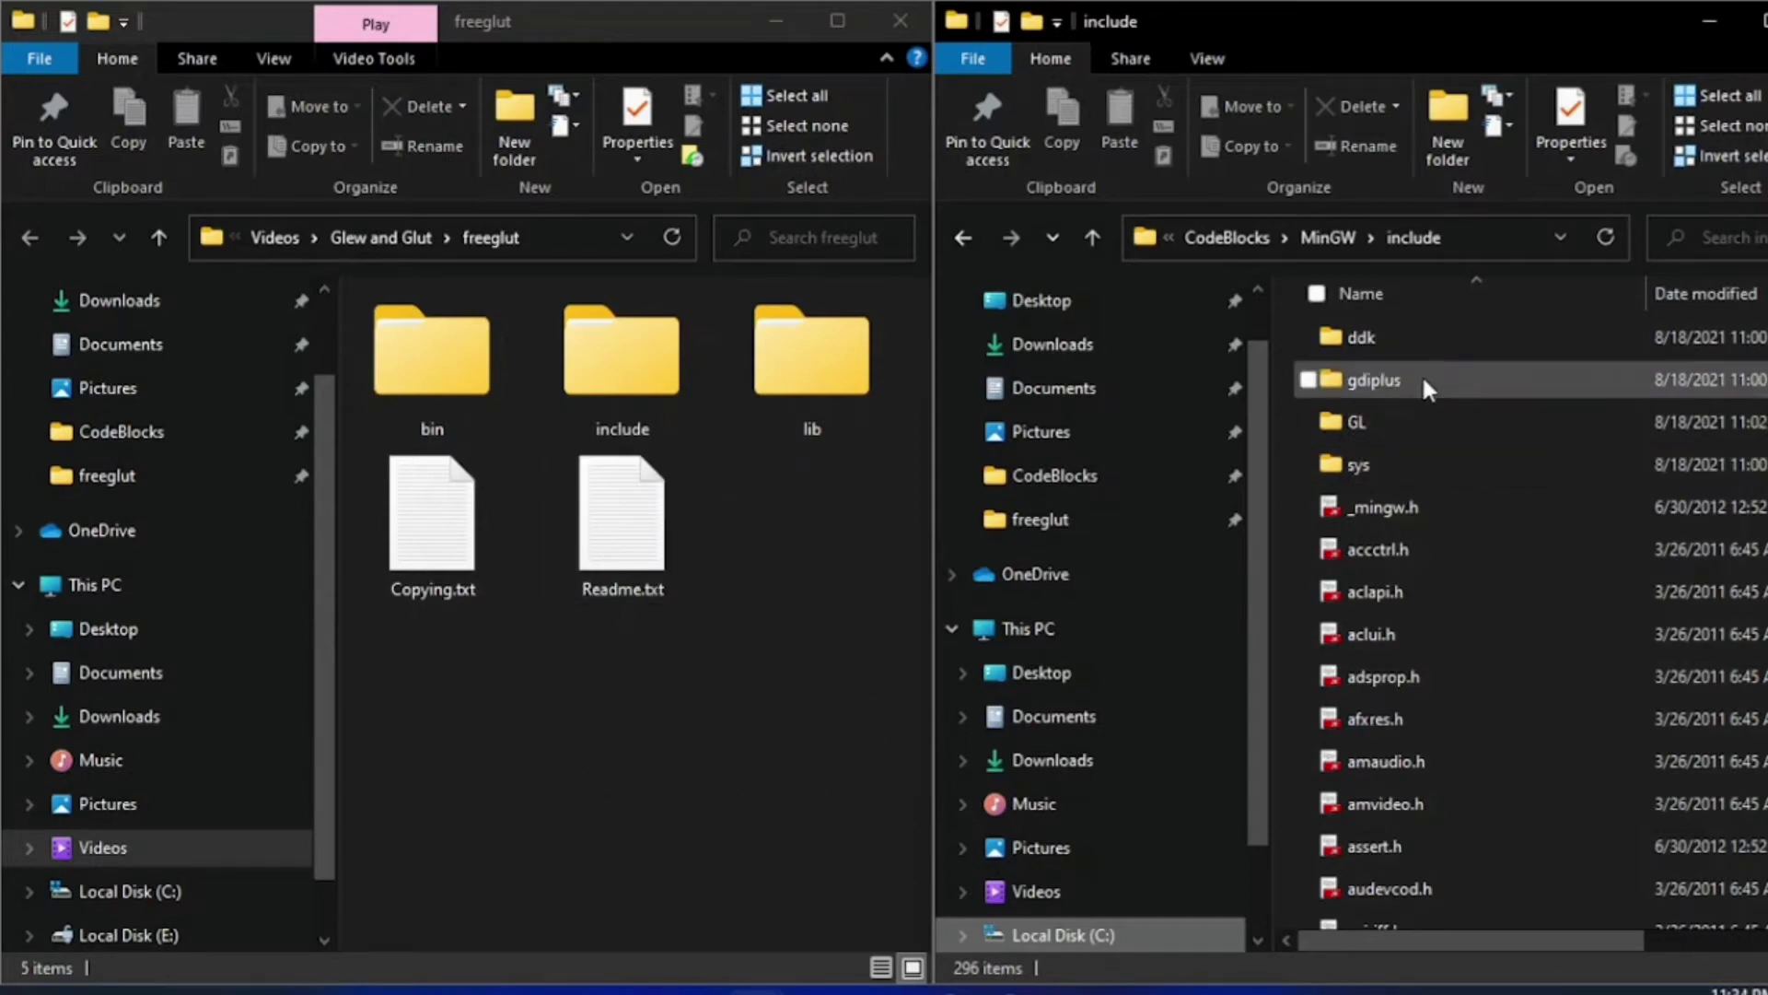
Open the GL subfolder of MinGW's include folder in one window and freeglut's include\GL folder in the other.
{"action": "double_click", "coordinate": [1368, 416]}
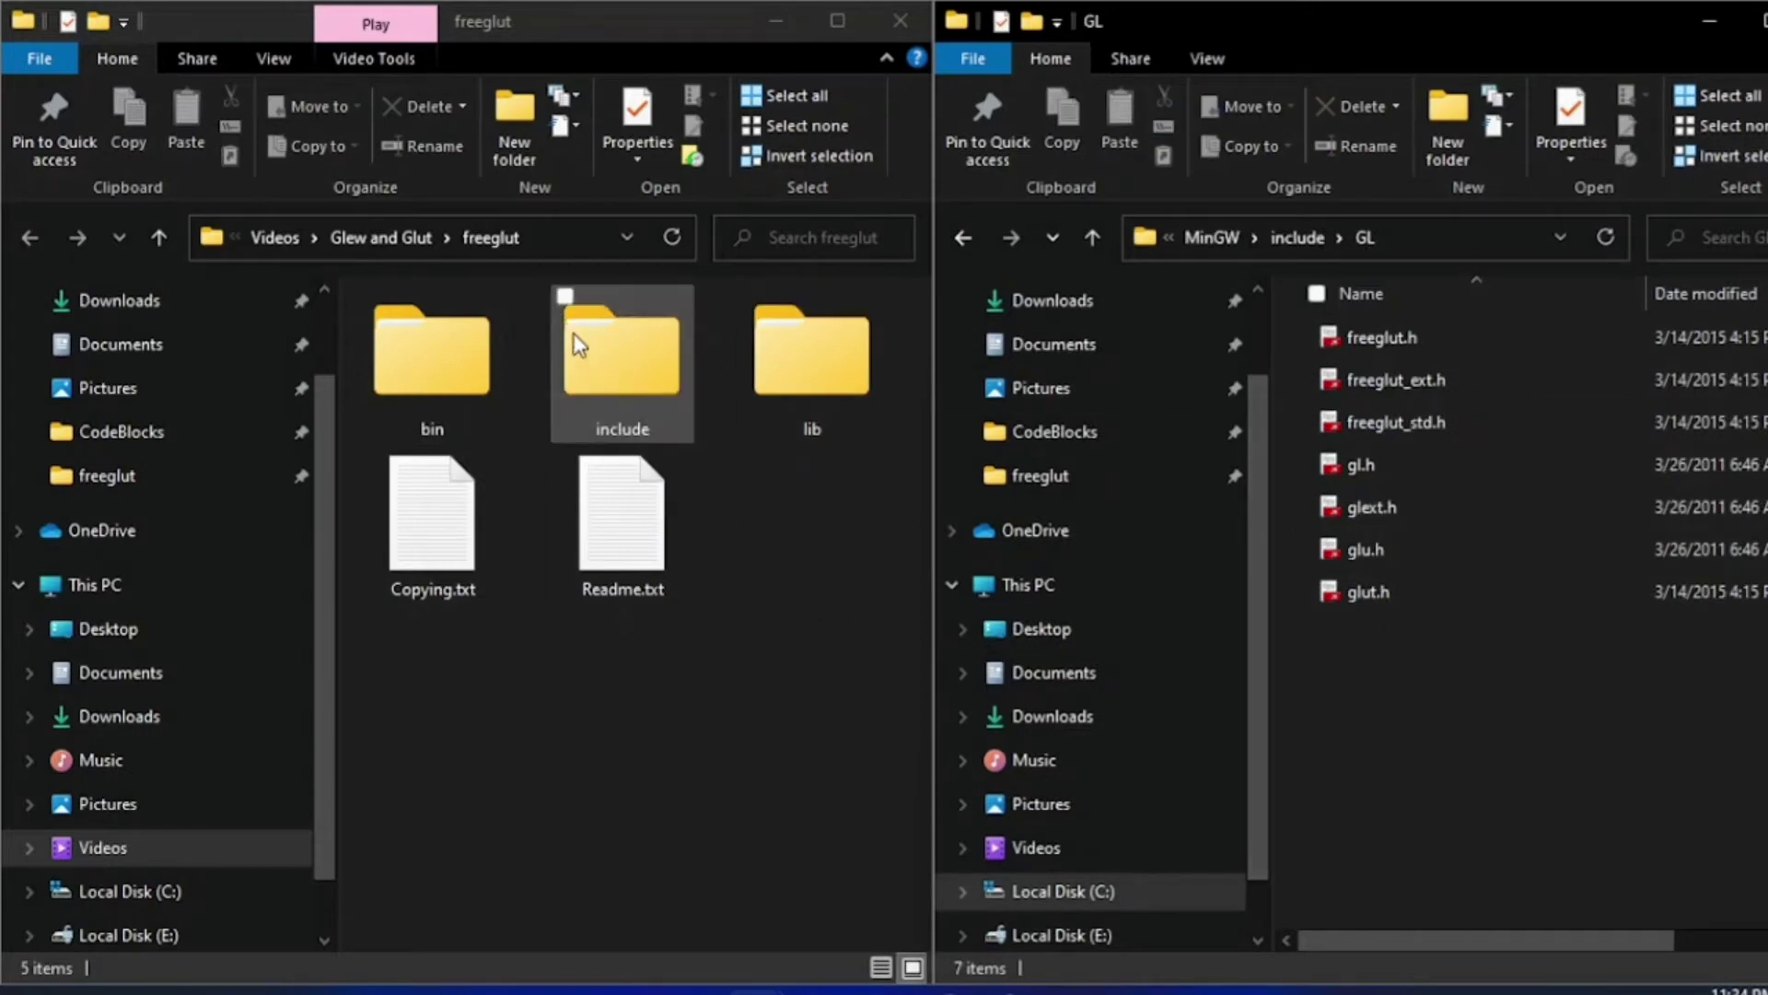
{"action": "left_click", "coordinate": [138, 480]}
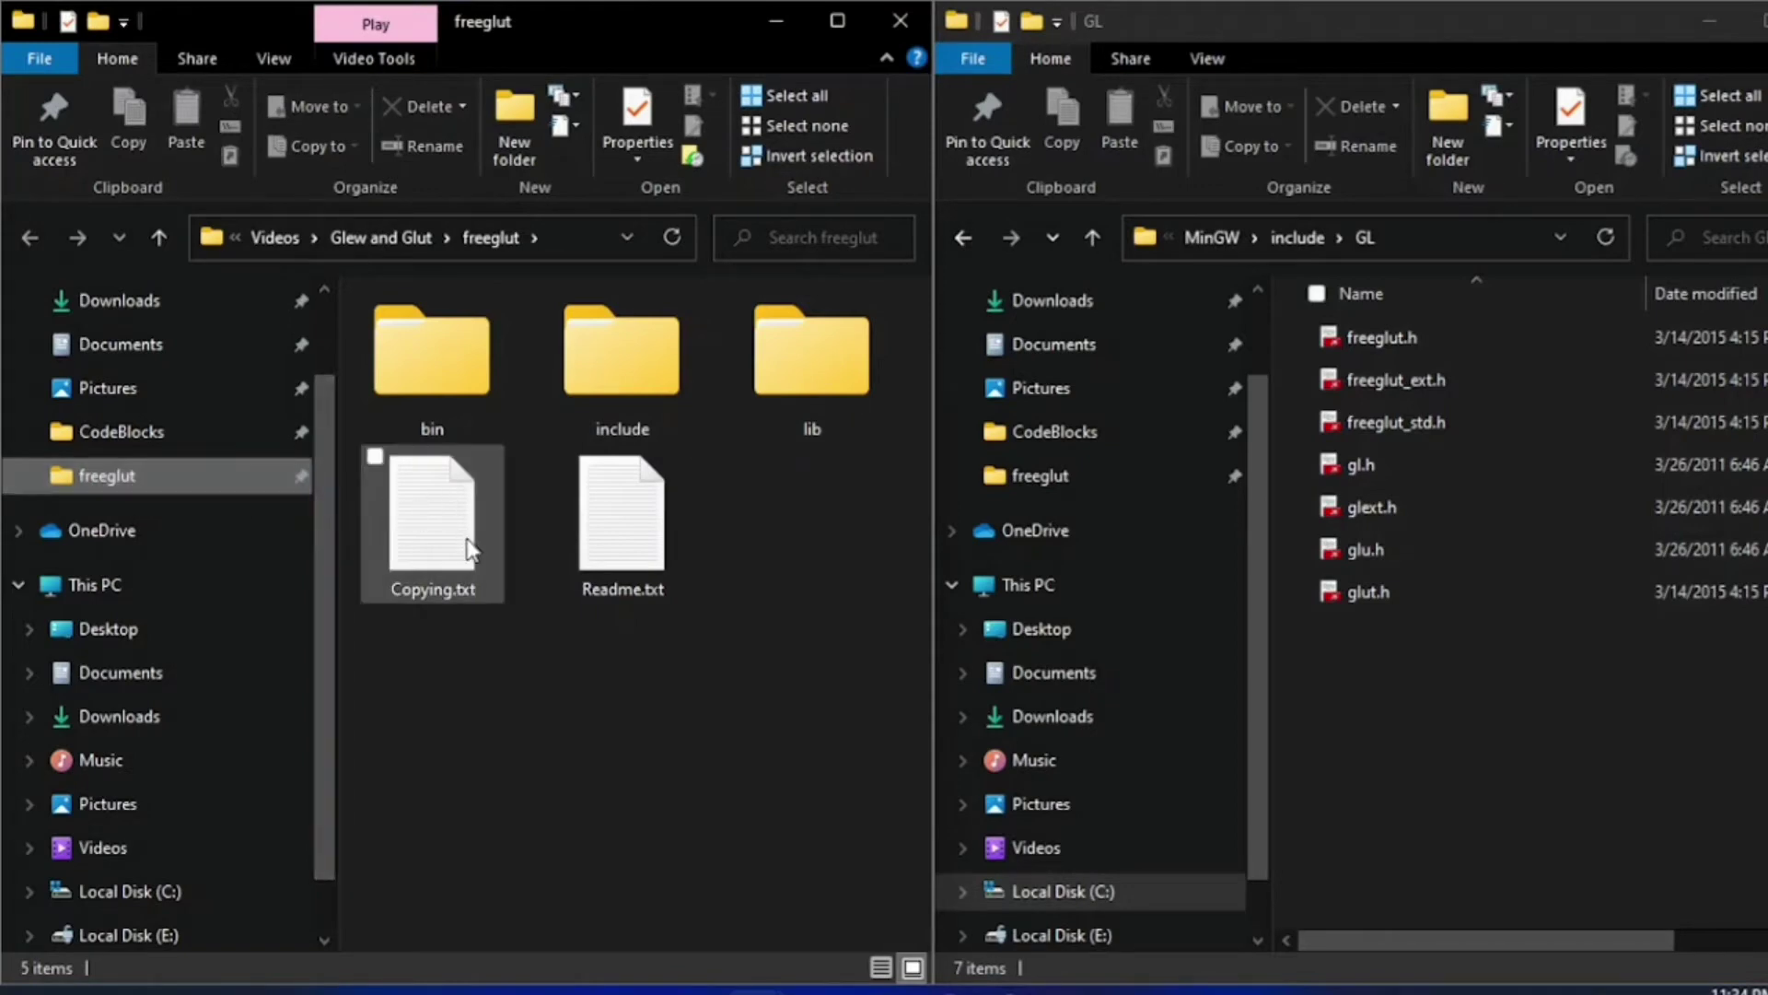
{"action": "double_click", "coordinate": [642, 368]}
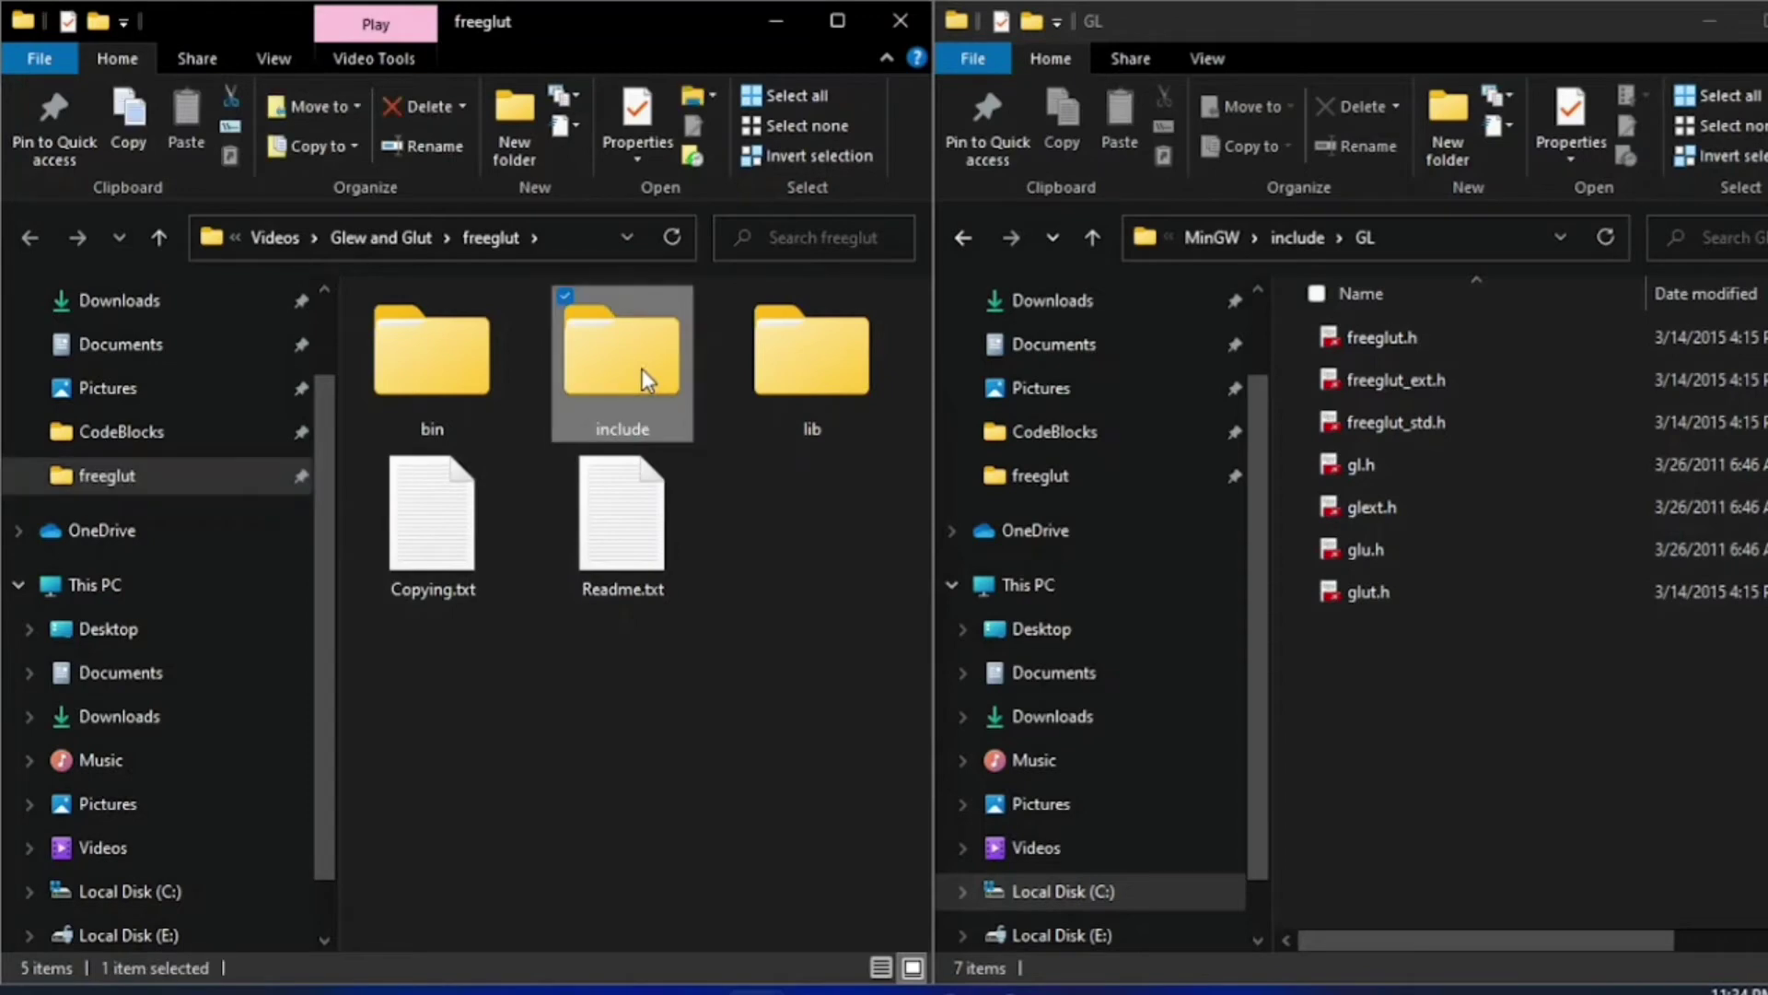
{"action": "double_click", "coordinate": [445, 361]}
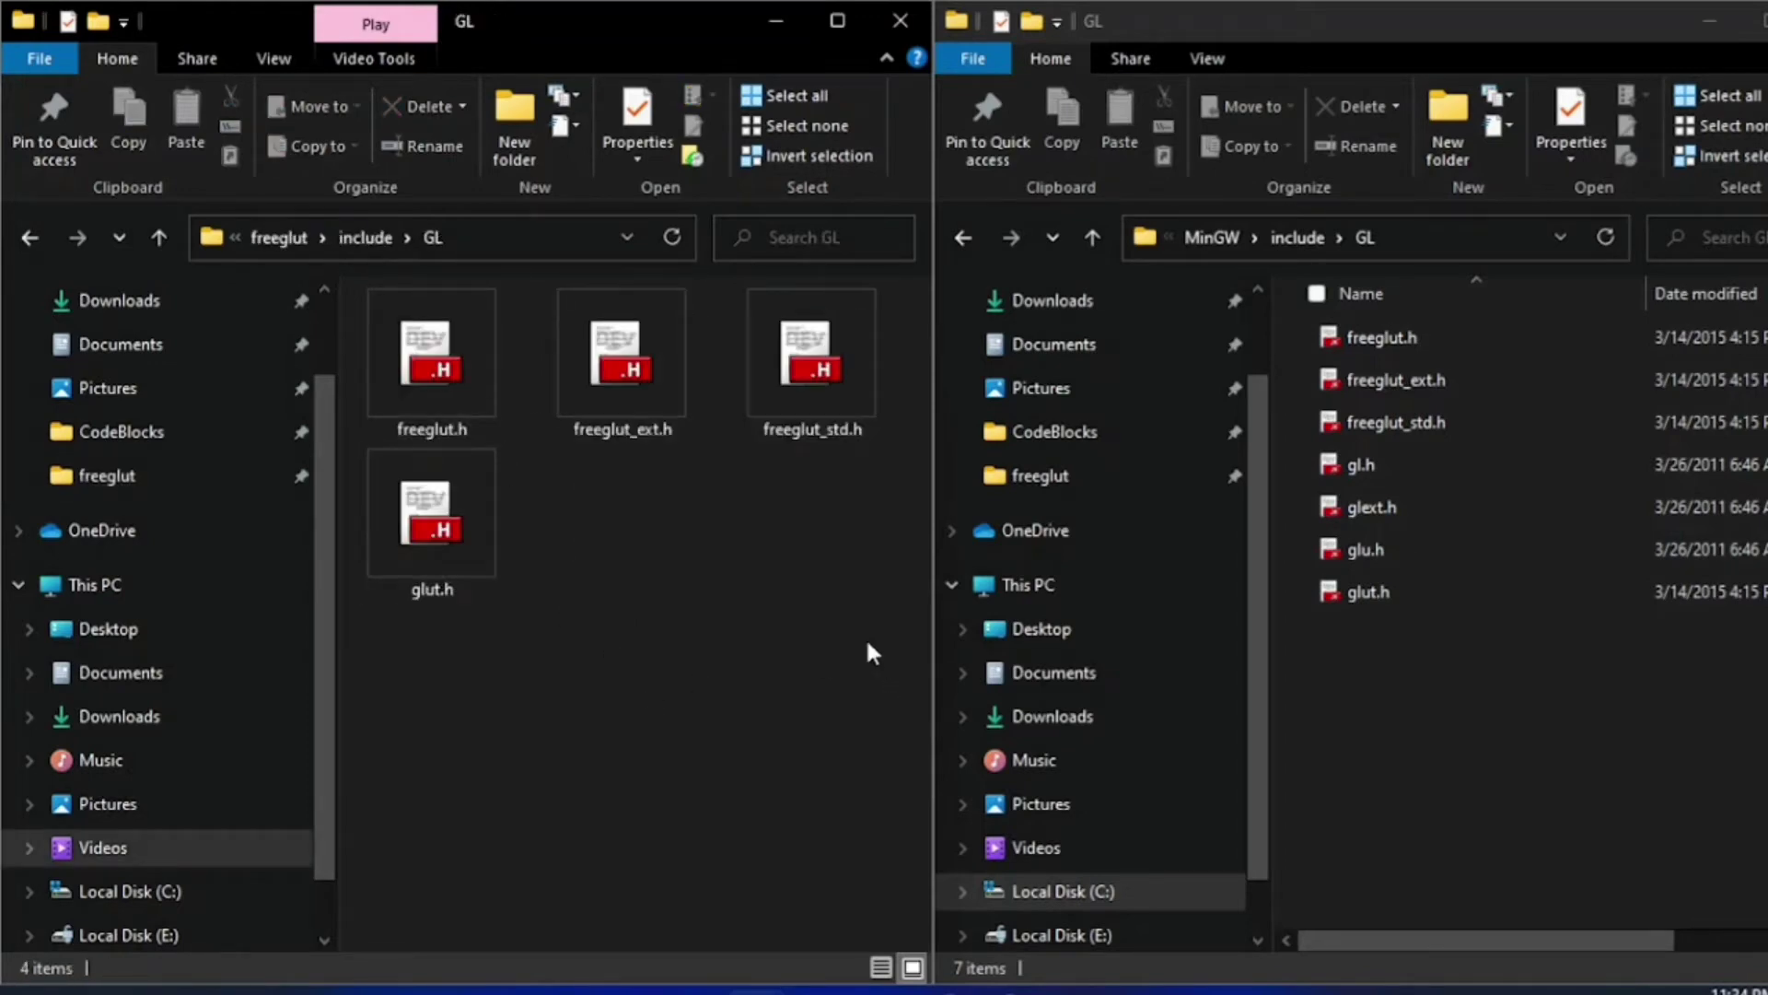
Try to copy the four freeglut header files into MinGW's include\GL folder, and cancel replacing the files with the same names.
{"action": "left_click_drag", "start_coordinate": [834, 606], "coordinate": [436, 388]}
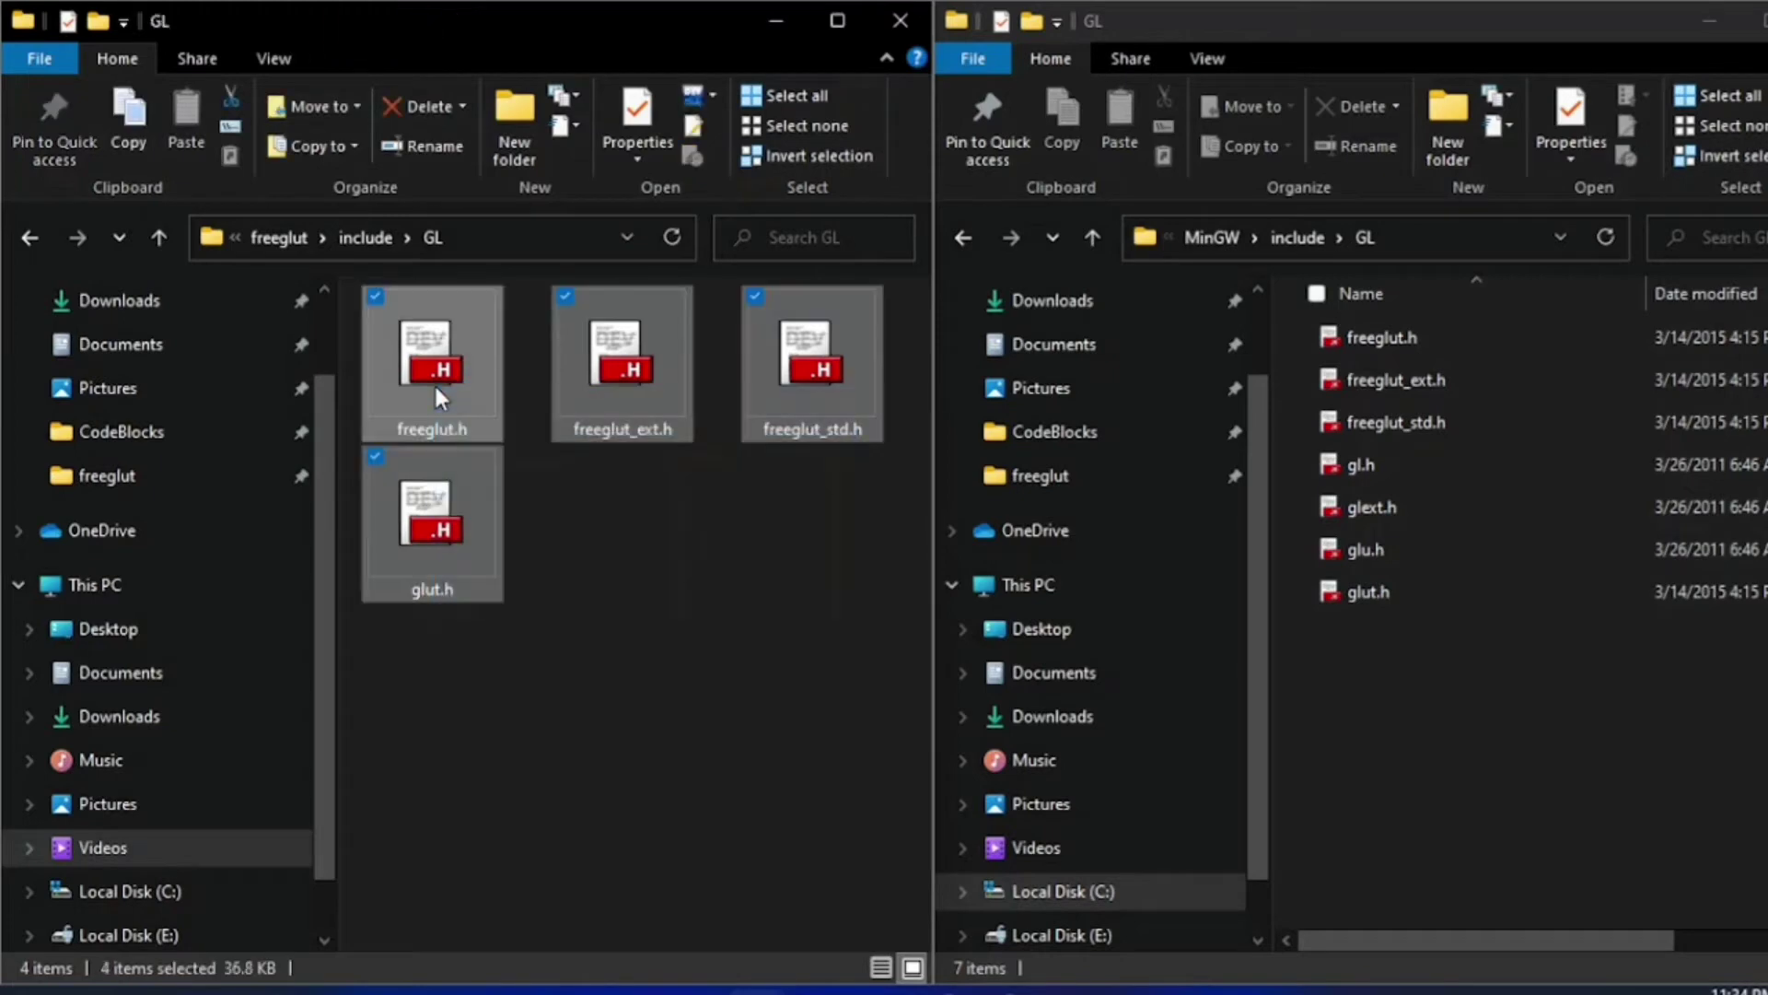
{"action": "right_click", "coordinate": [434, 381]}
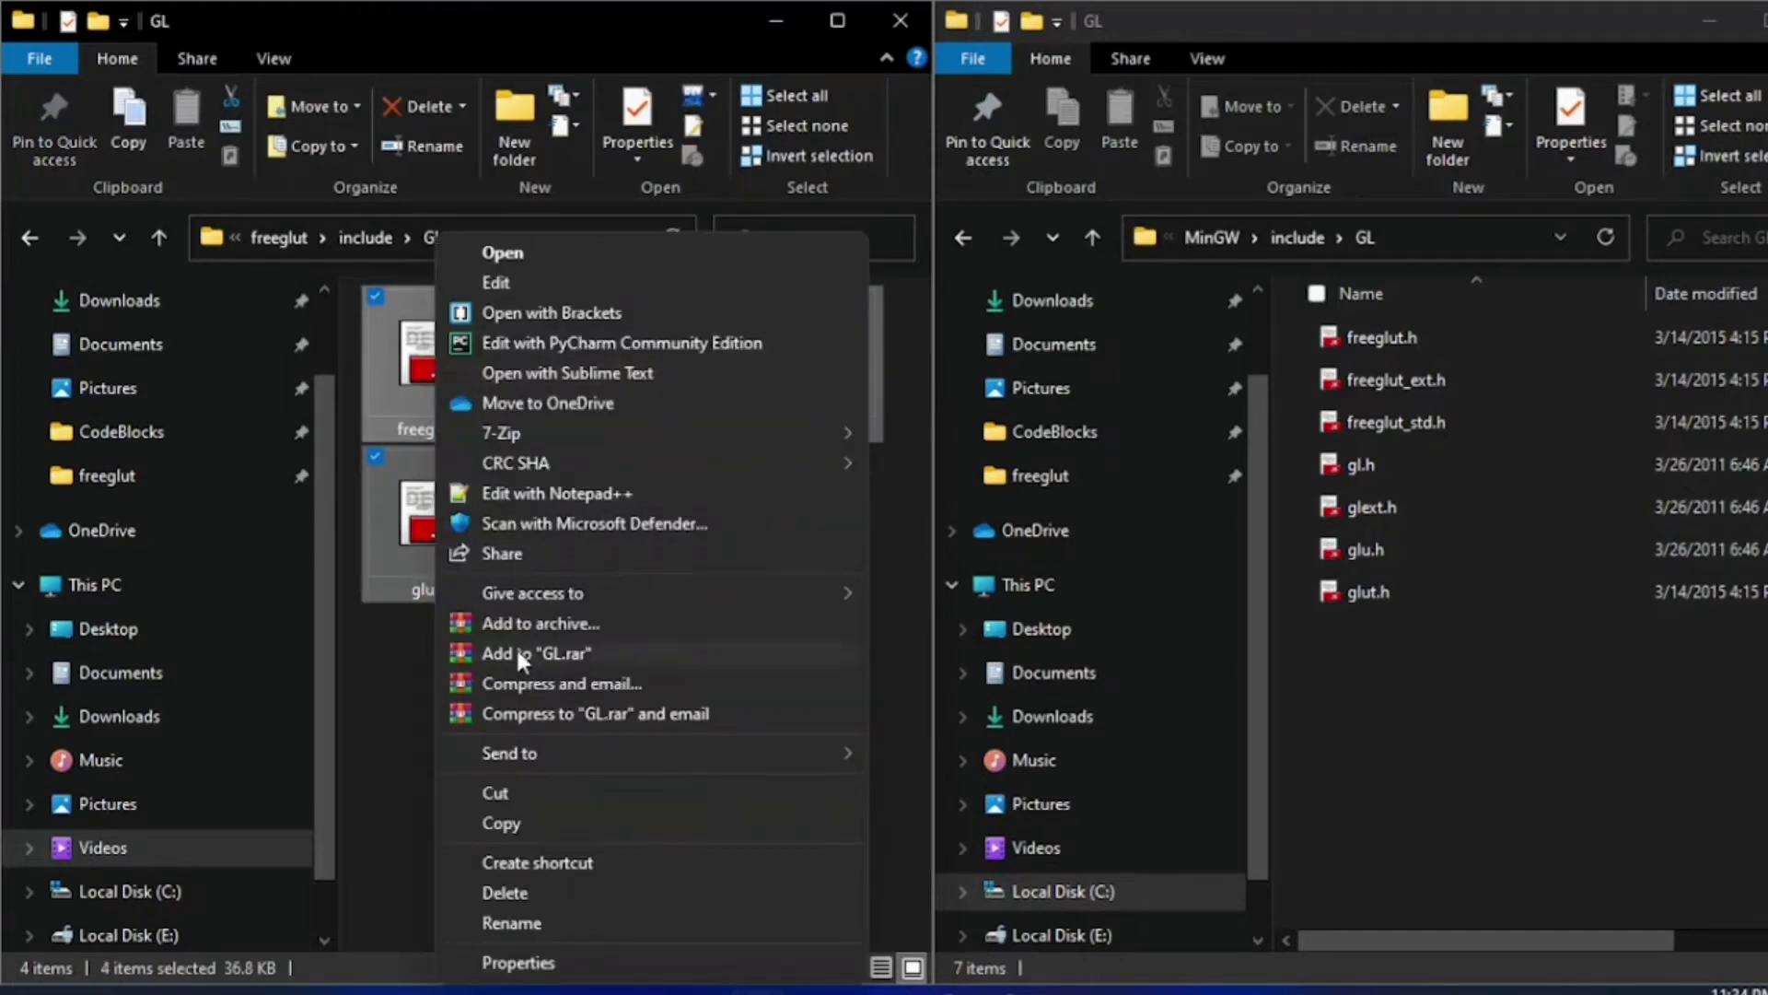
{"action": "left_click", "coordinate": [511, 820]}
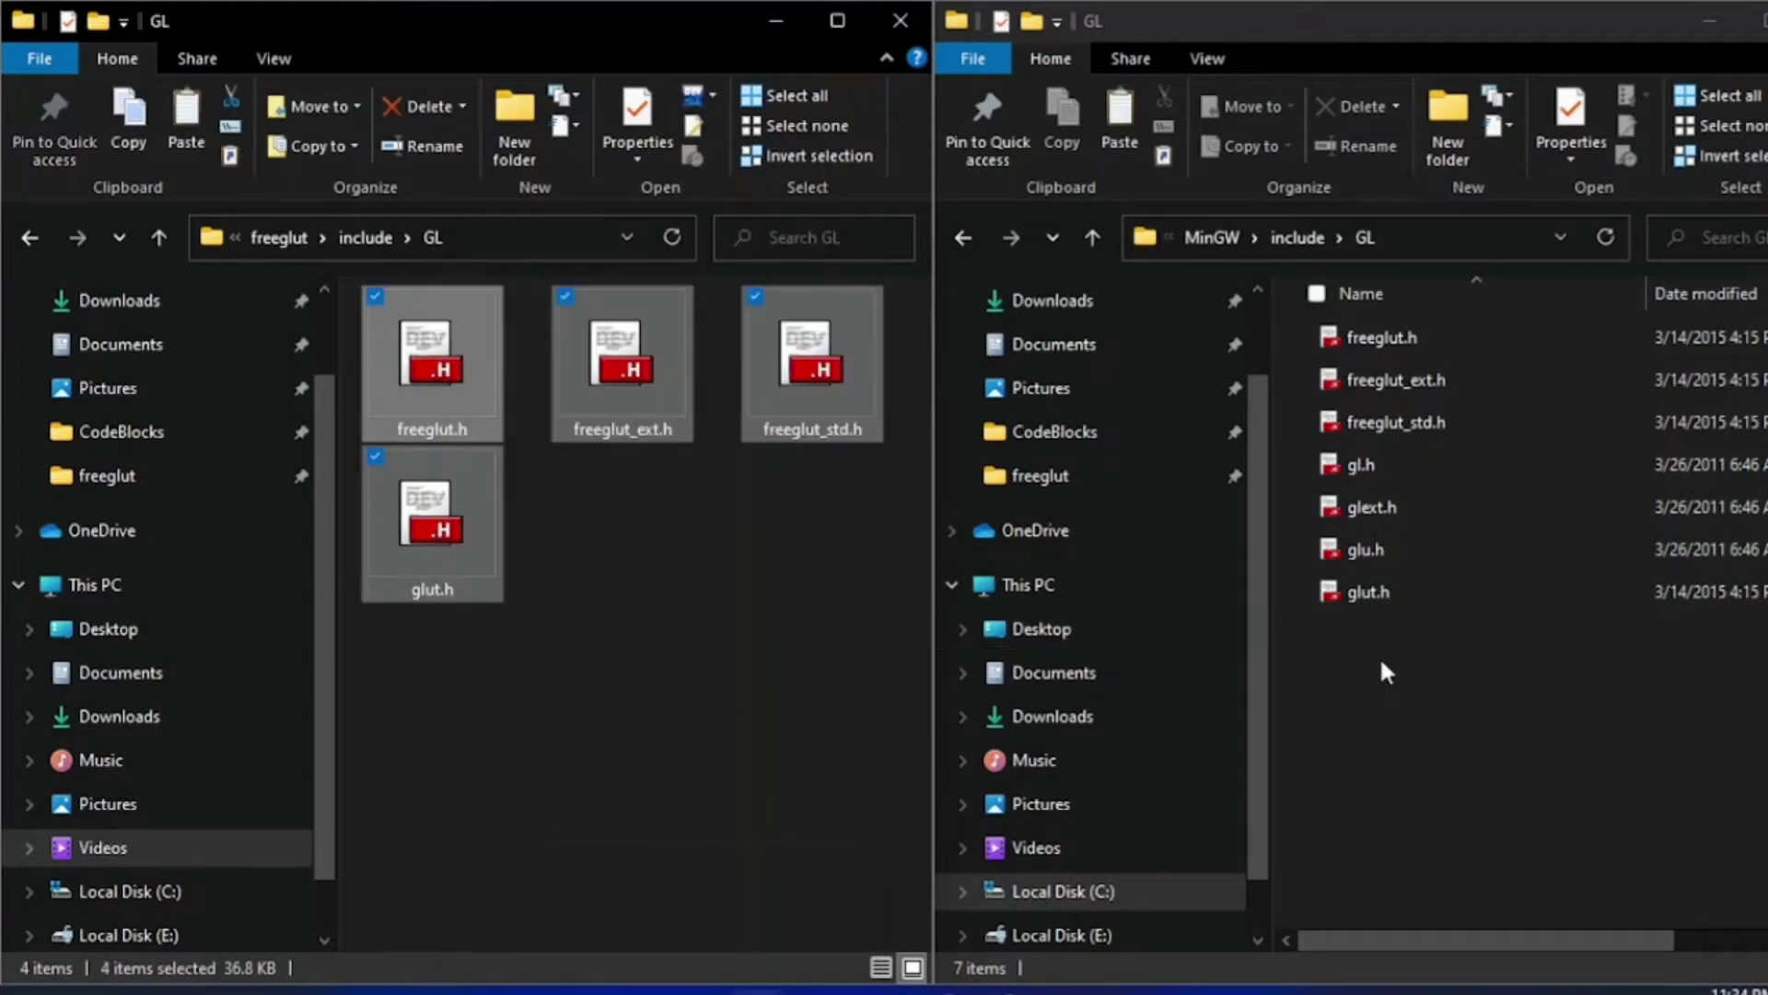
{"action": "left_click", "coordinate": [1433, 731]}
{"action": "right_click", "coordinate": [1439, 737]}
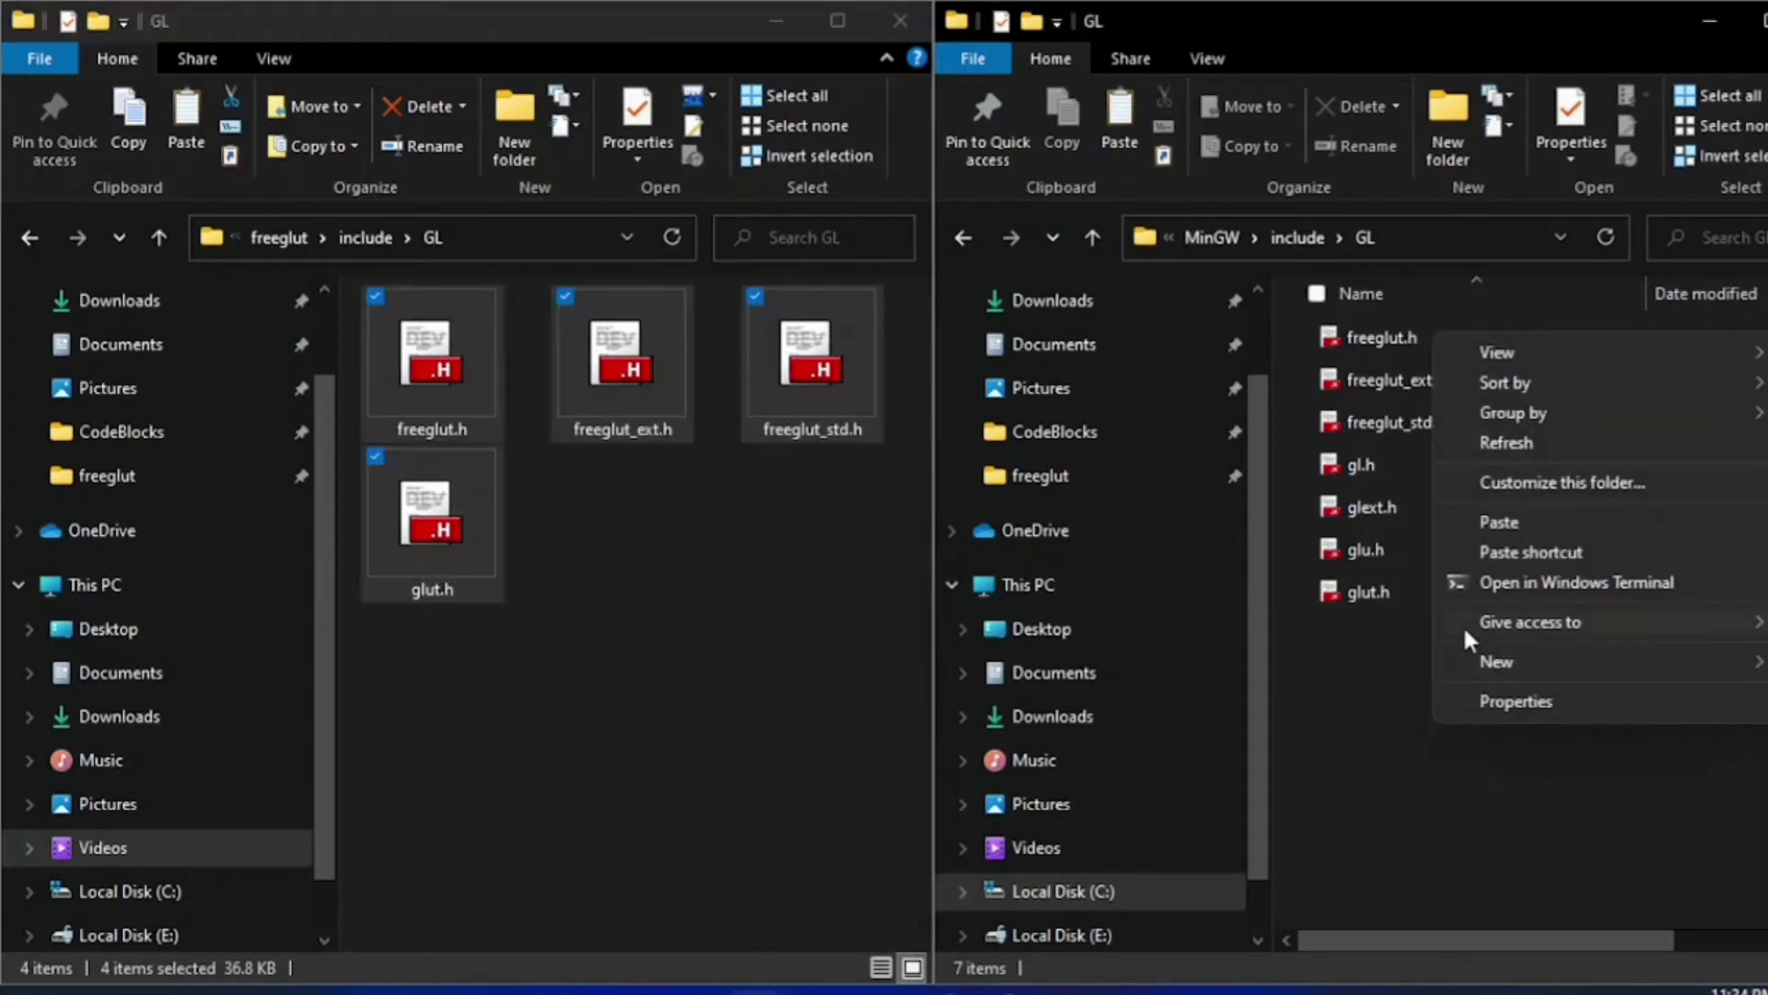
{"action": "left_click", "coordinate": [1511, 521]}
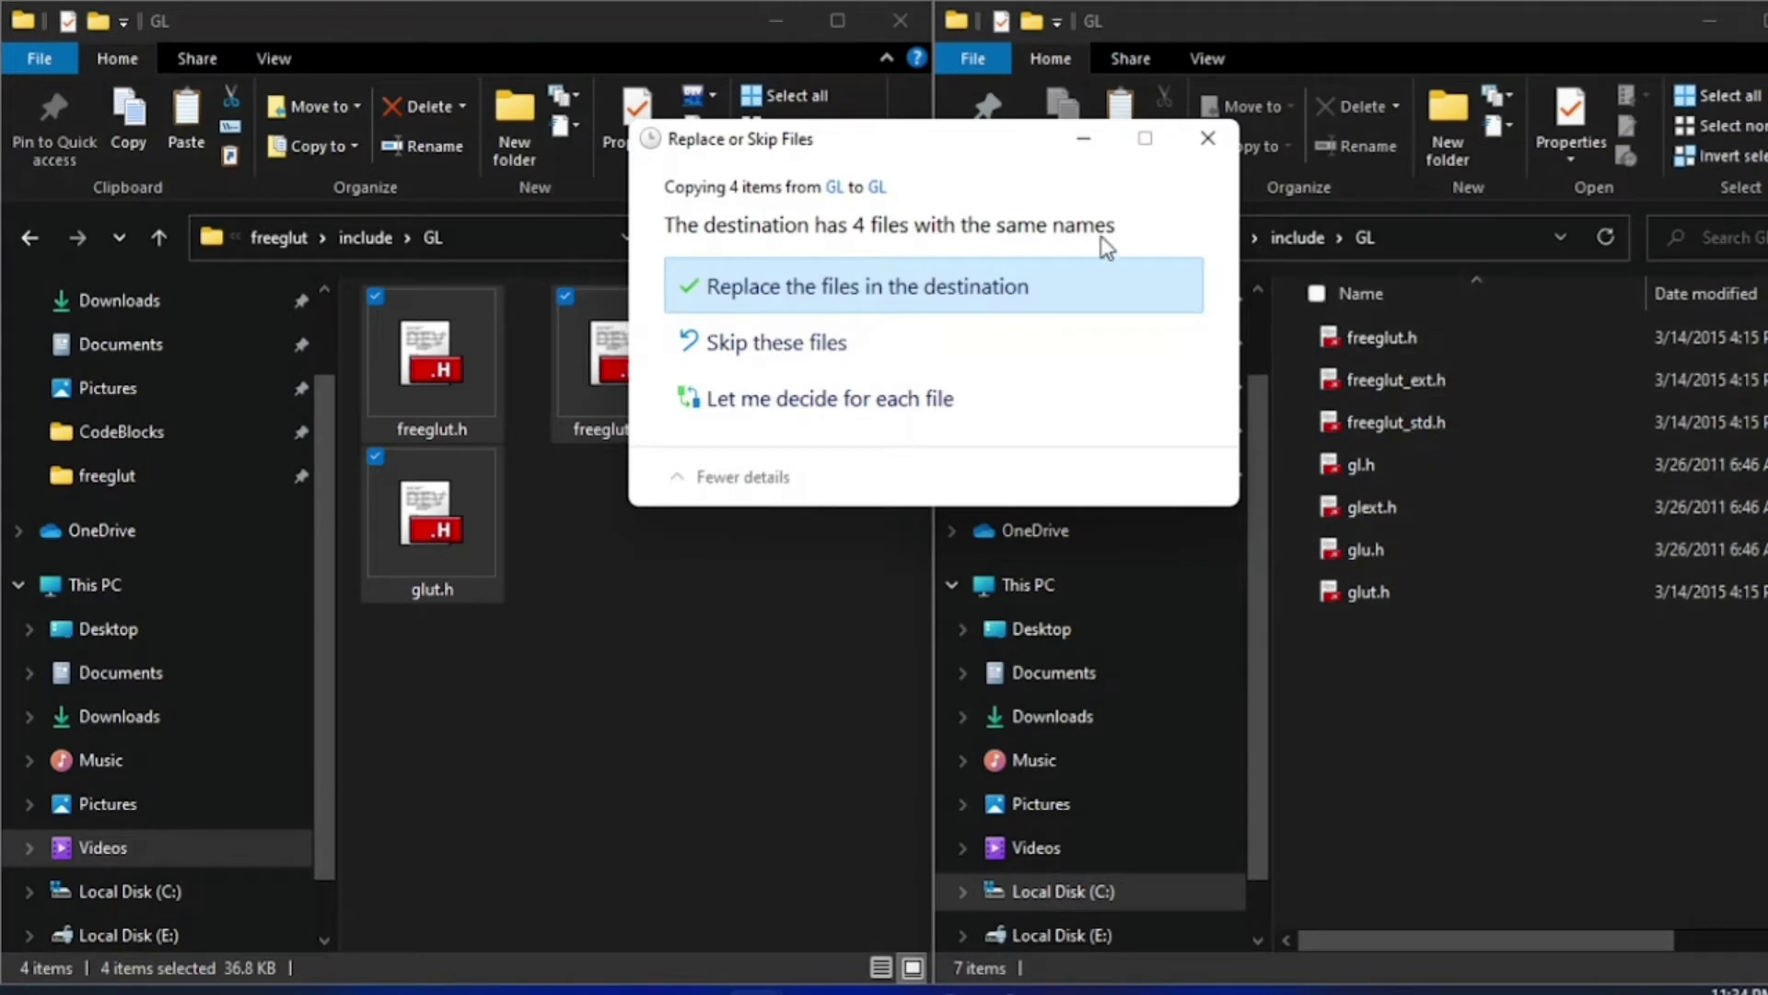
{"action": "left_click", "coordinate": [1208, 138]}
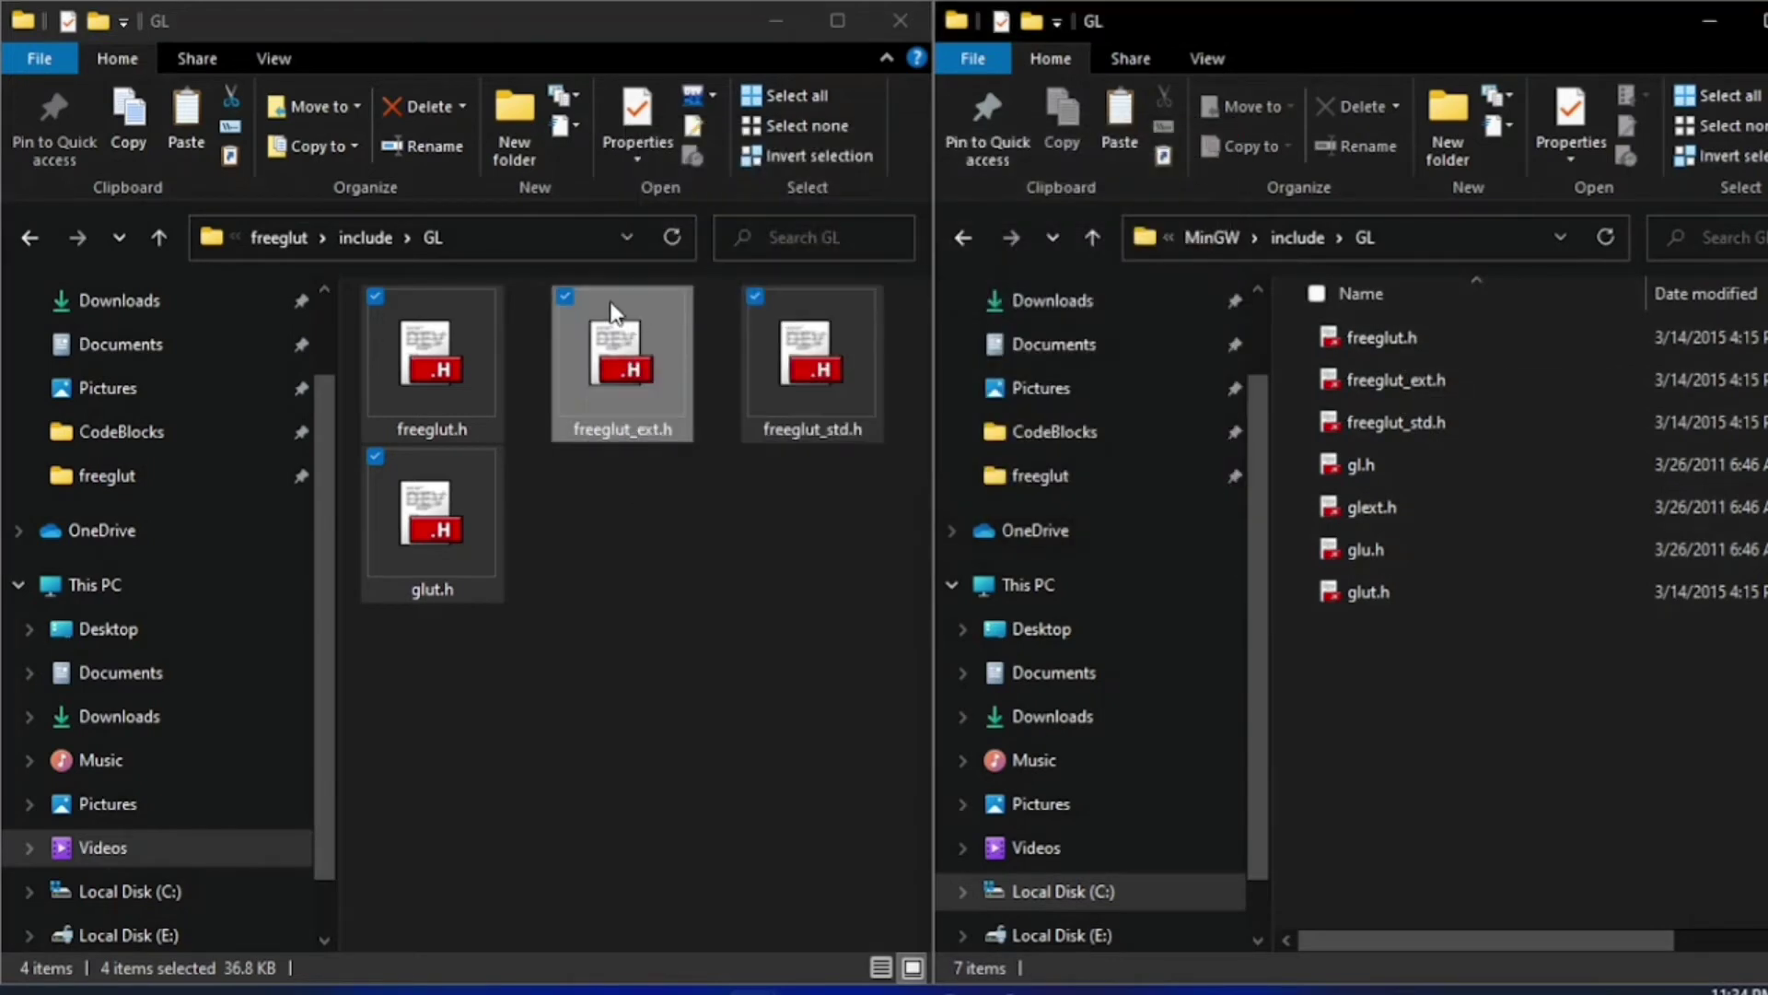
Open freeglut's lib folder in one window and MinGW's lib folder in the other.
{"action": "left_click", "coordinate": [365, 238]}
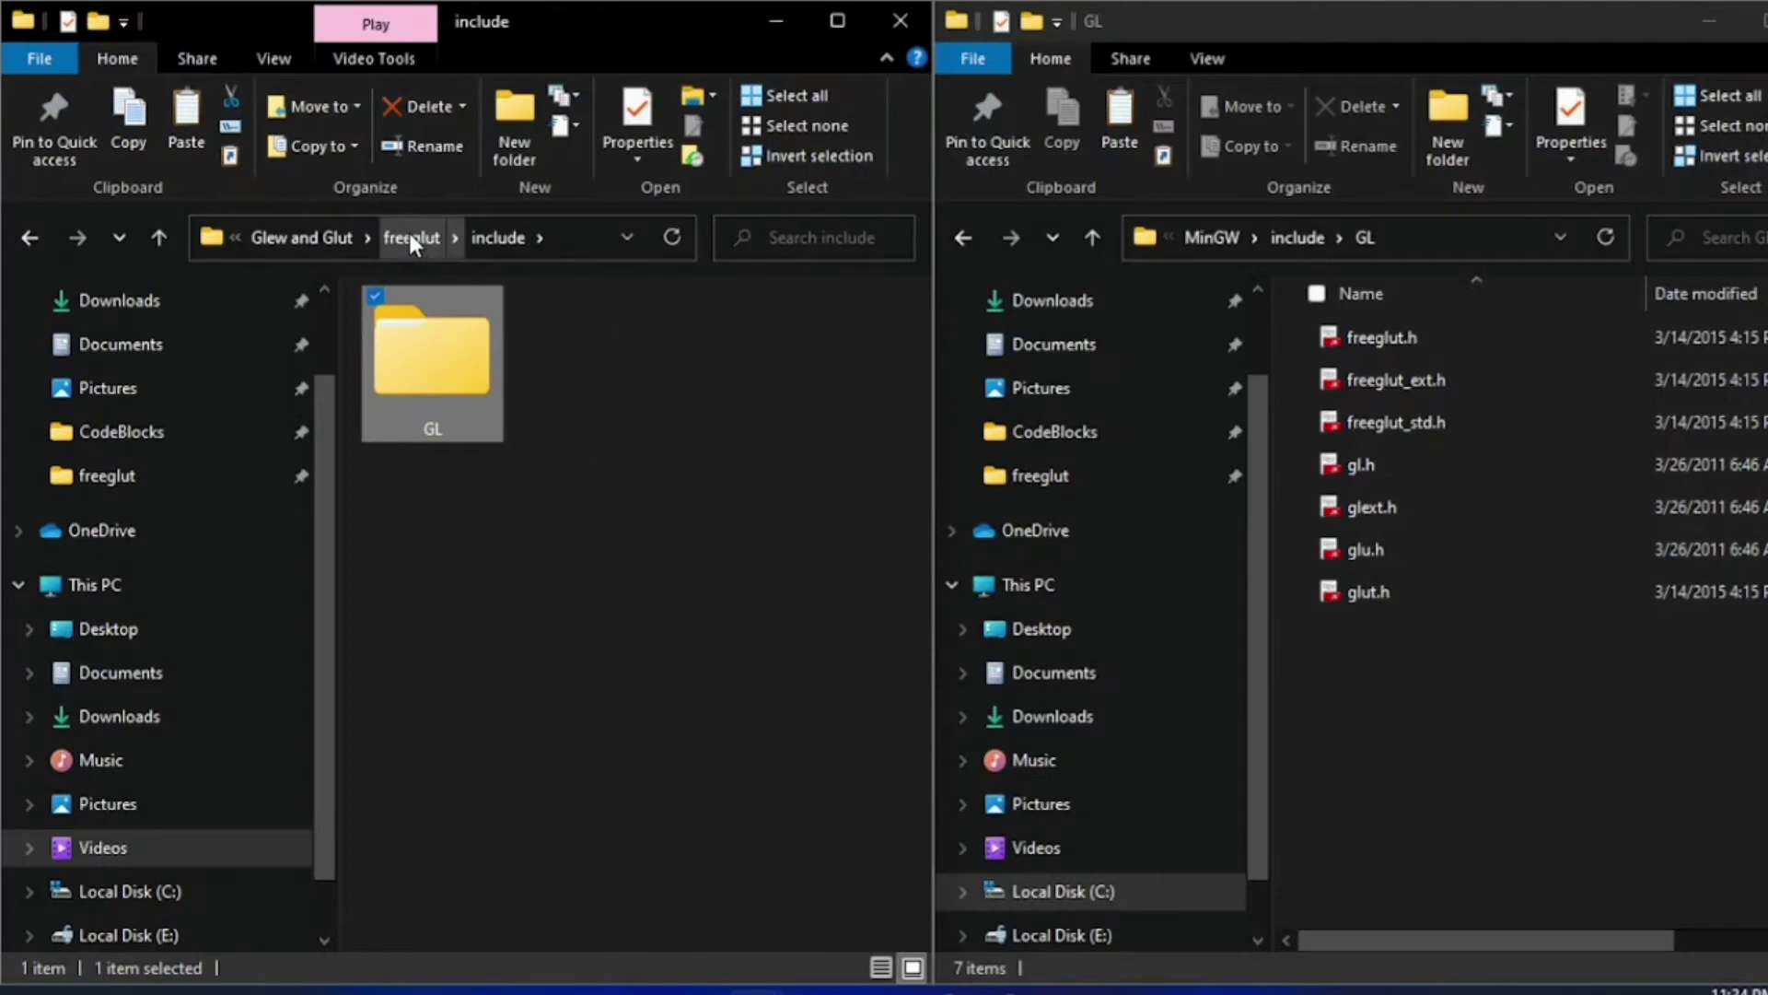
{"action": "left_click", "coordinate": [409, 236]}
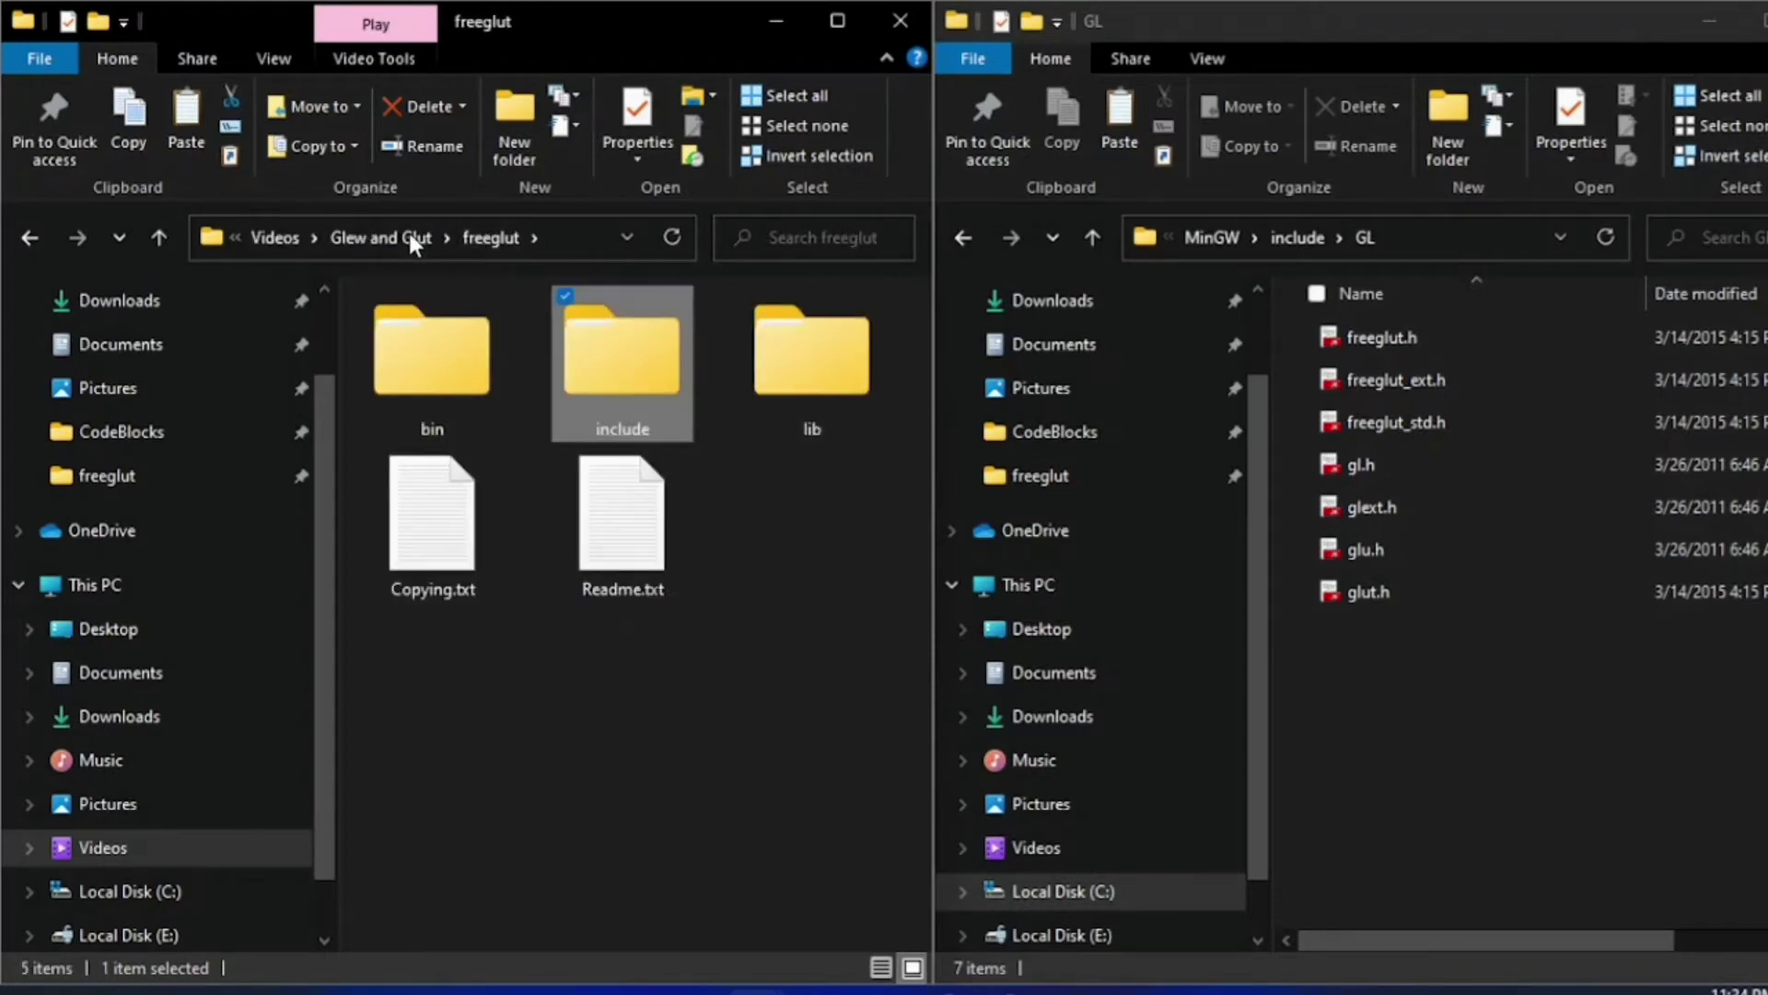
{"action": "left_click", "coordinate": [1285, 232]}
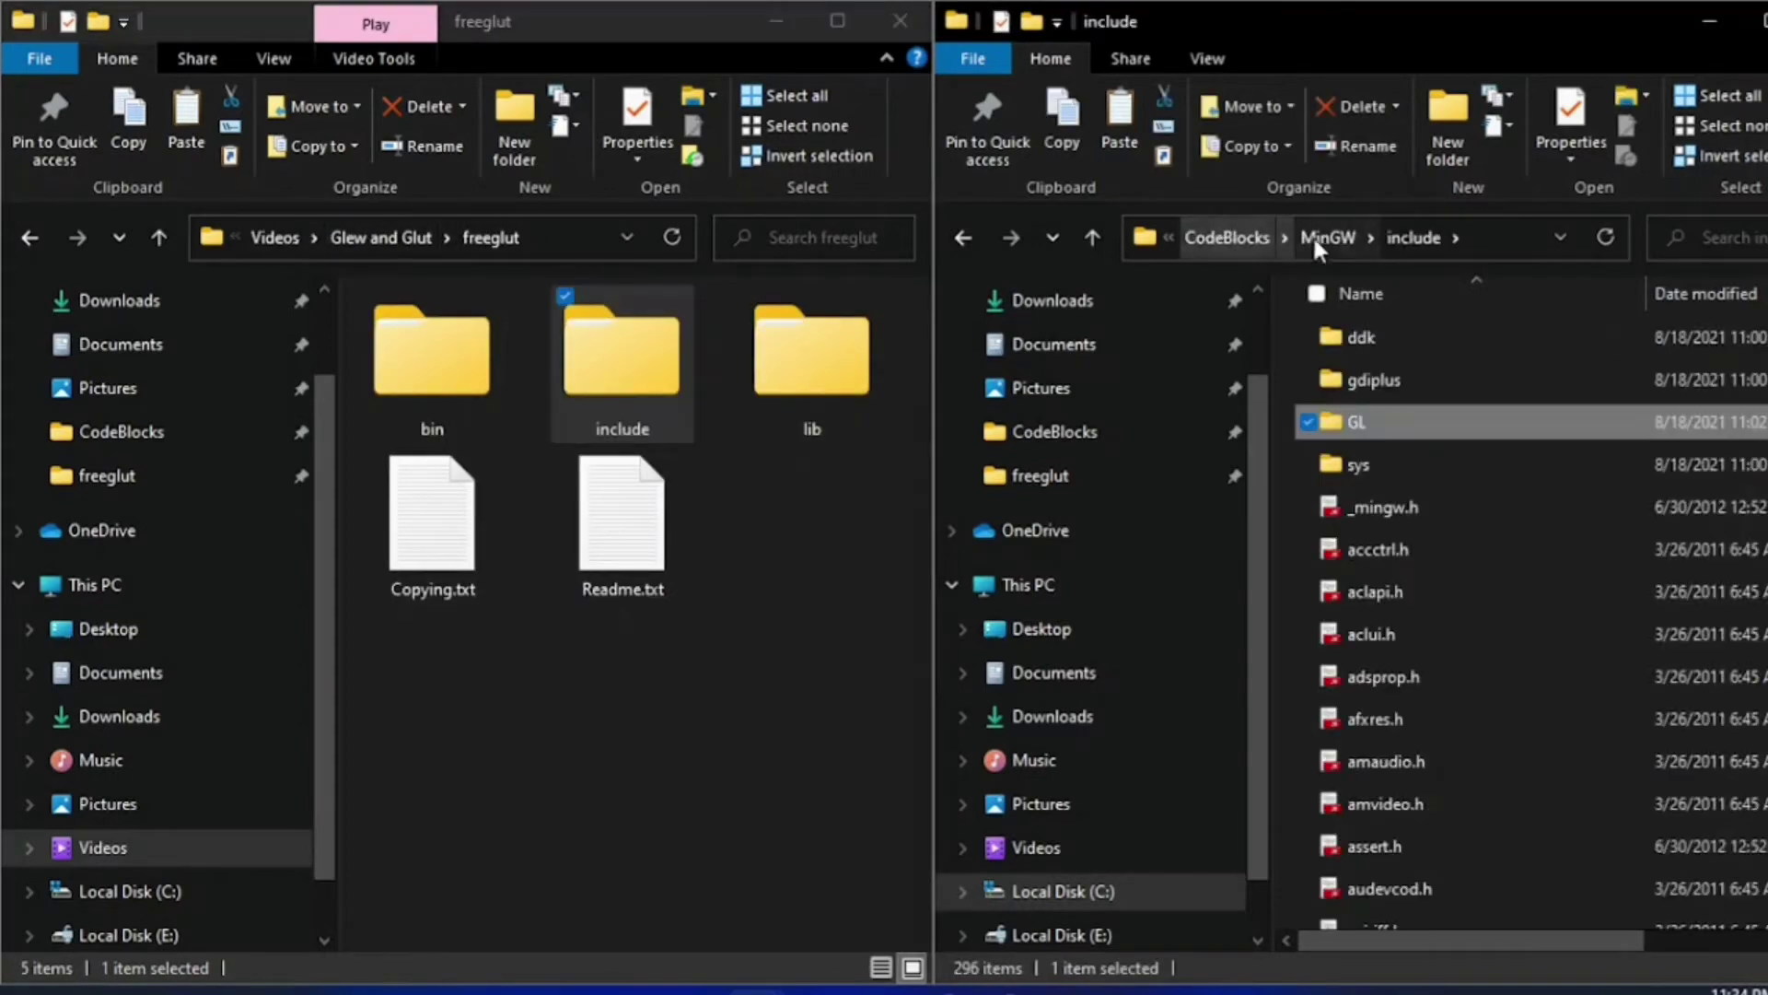
{"action": "left_click", "coordinate": [1326, 239]}
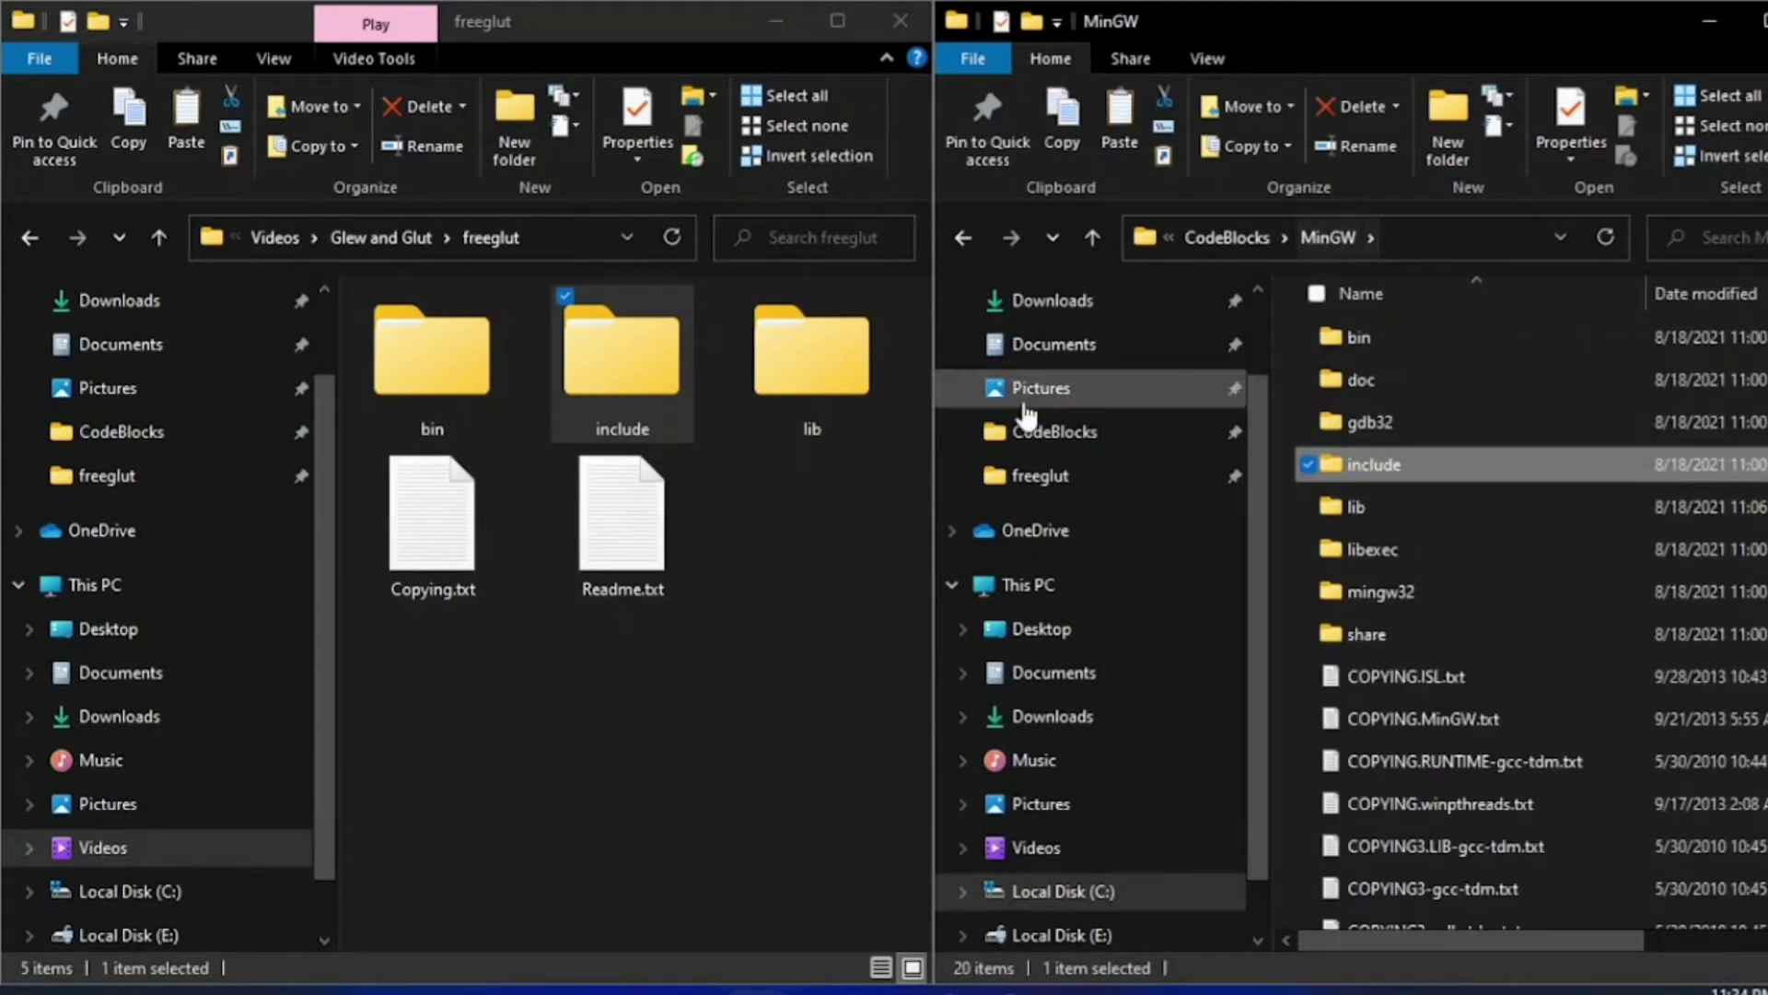
{"action": "double_click", "coordinate": [788, 363]}
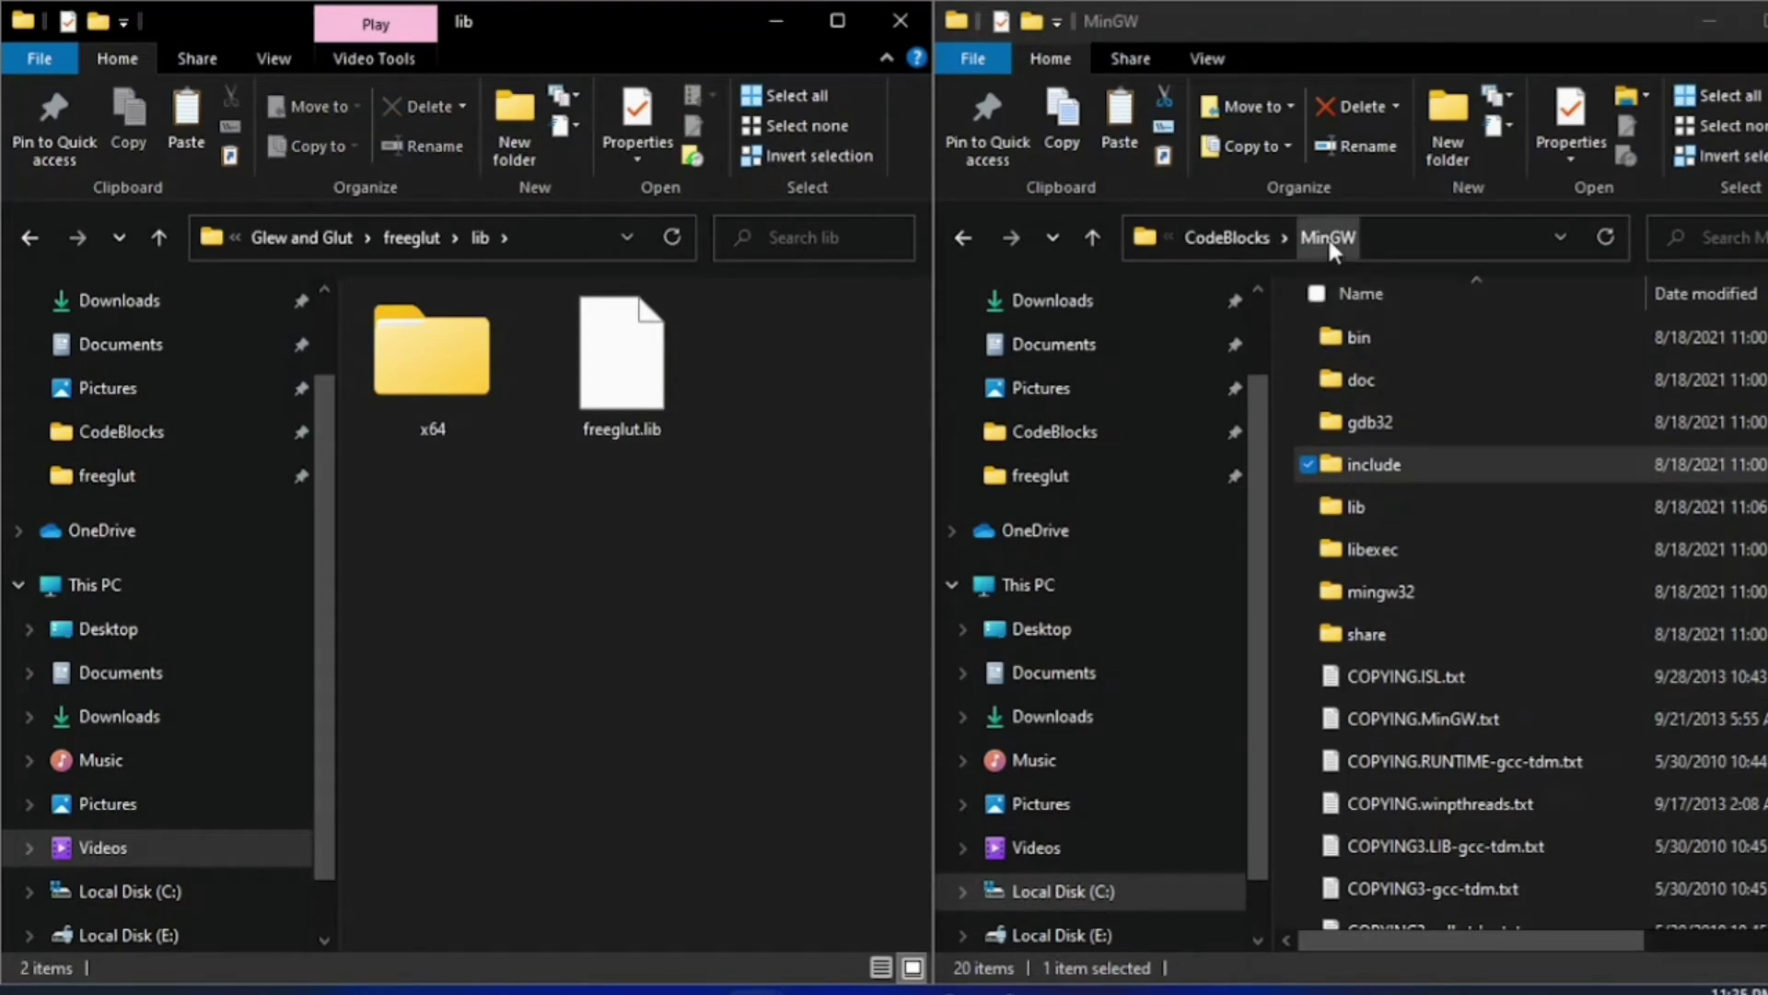
{"action": "left_click", "coordinate": [1400, 506]}
{"action": "double_click", "coordinate": [1400, 510]}
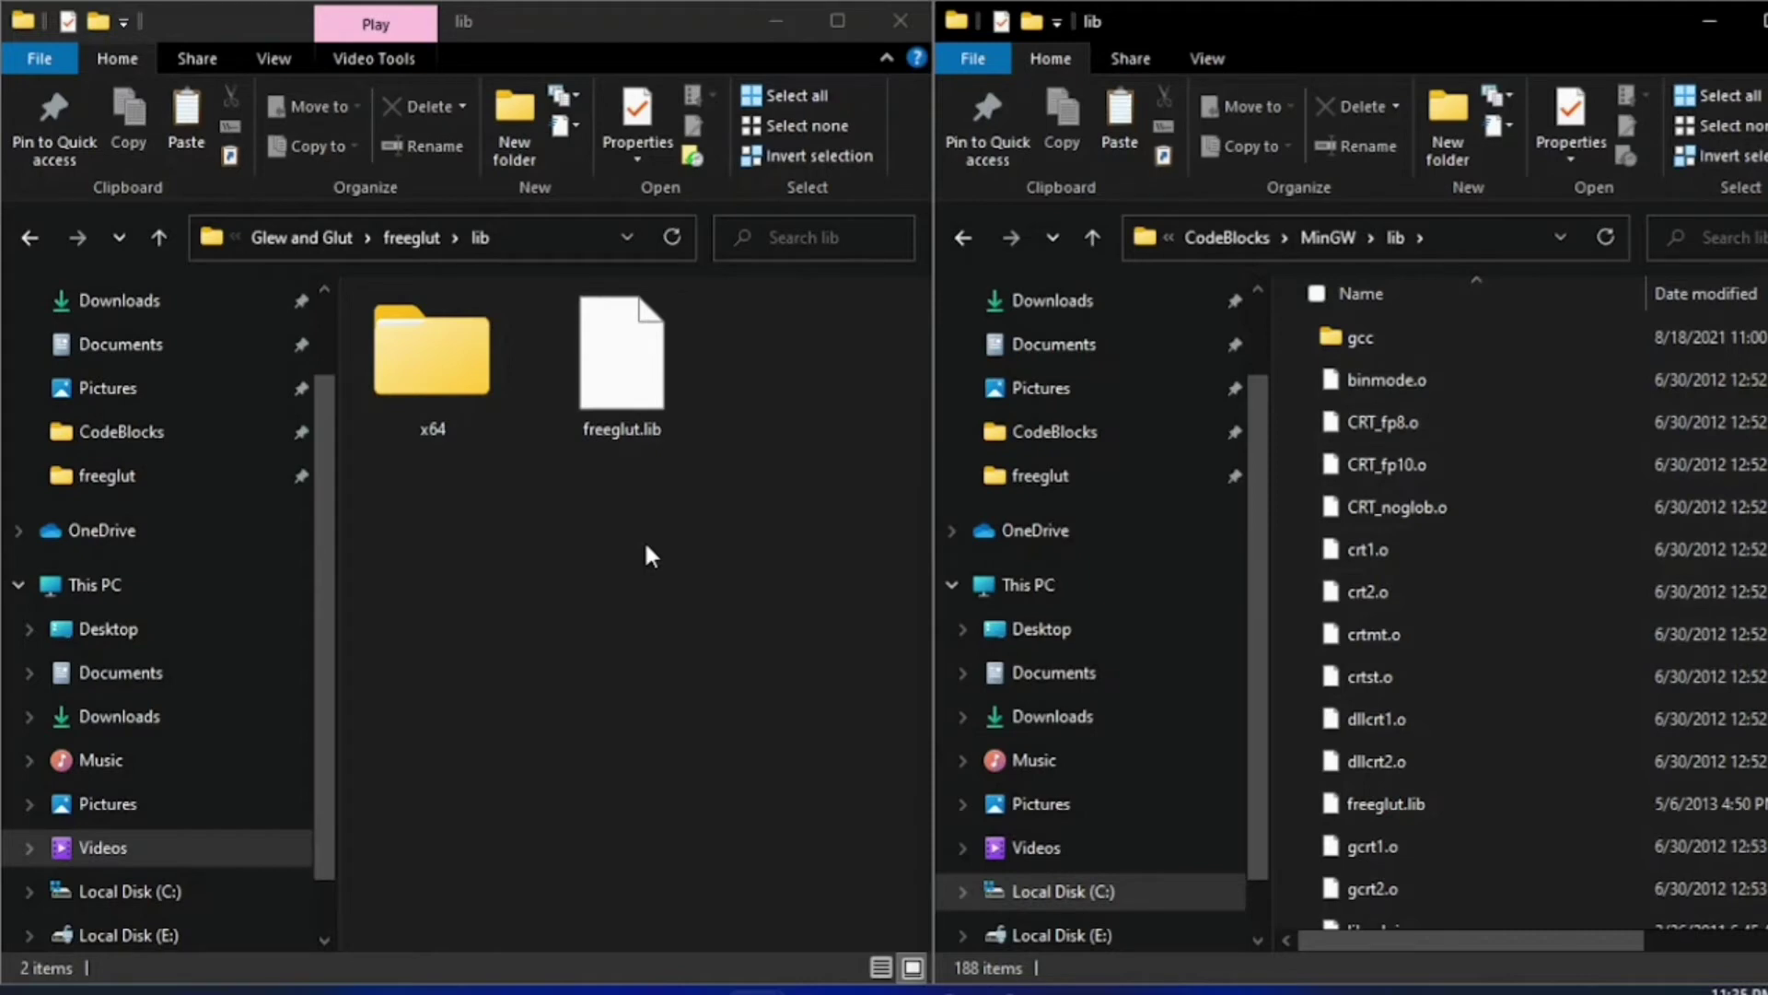
Try to copy freeglut.lib into MinGW's lib folder, and cancel replacing the file with the same name.
{"action": "left_click", "coordinate": [626, 383]}
{"action": "right_click", "coordinate": [627, 384]}
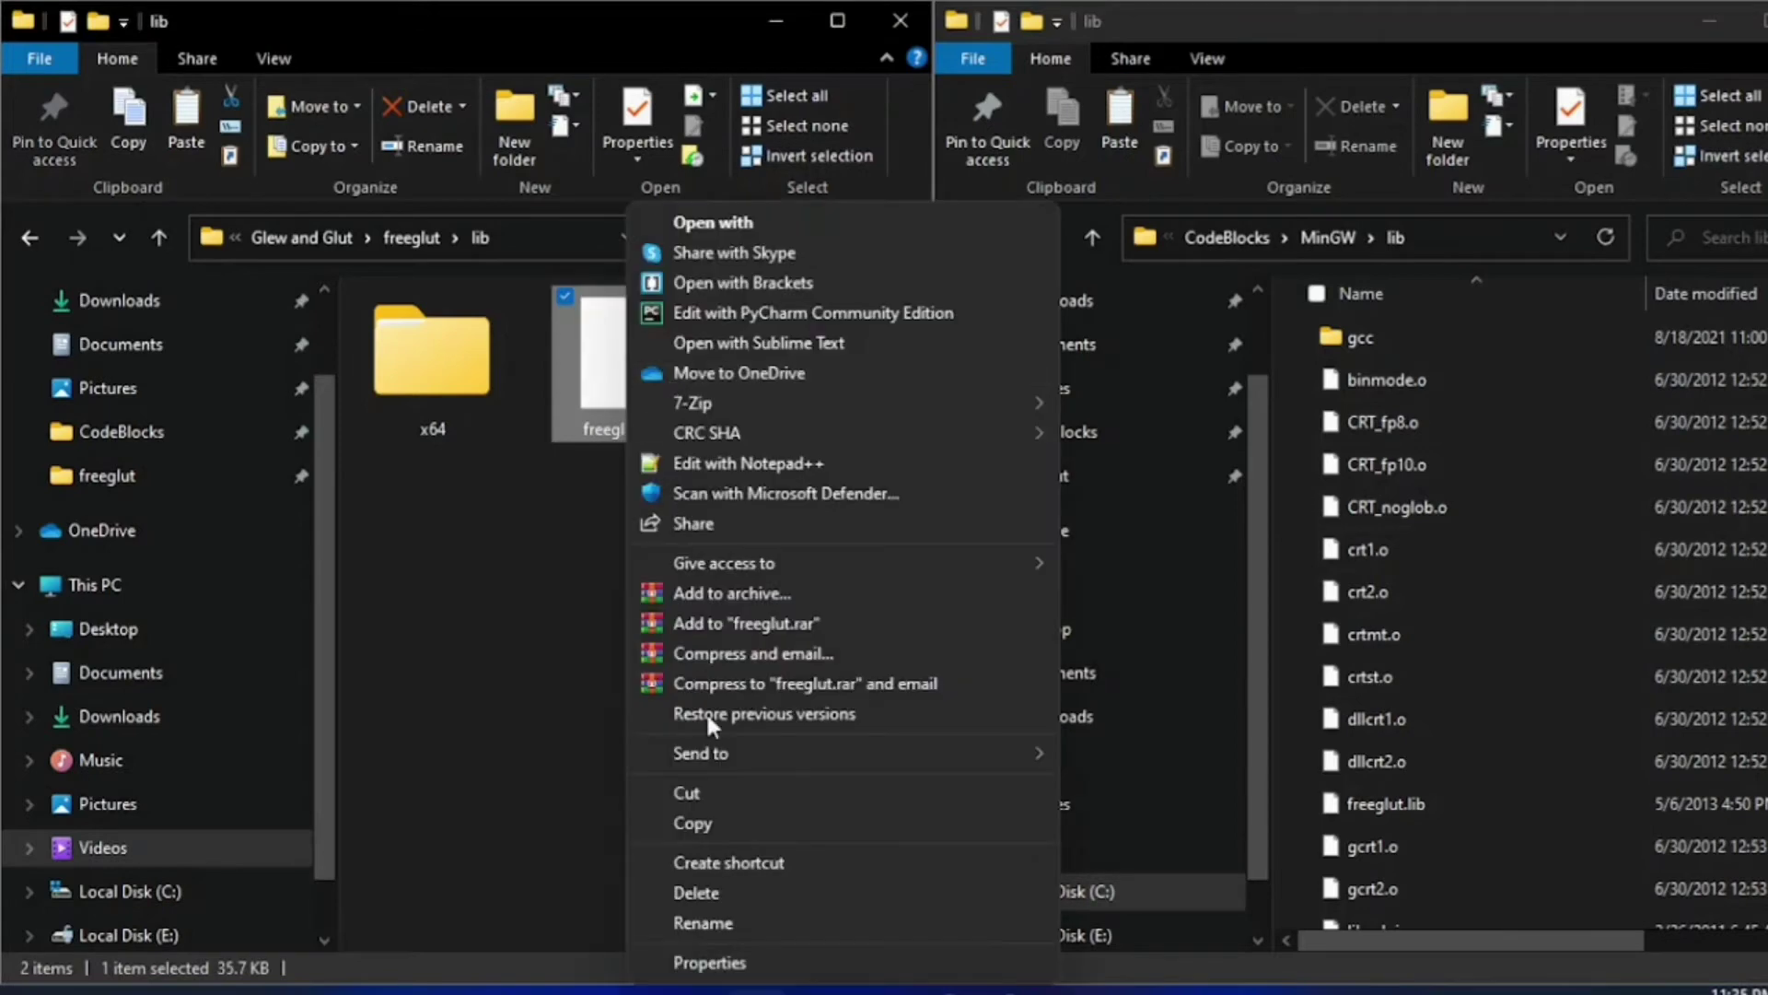
{"action": "left_click", "coordinate": [700, 822]}
{"action": "left_click", "coordinate": [1540, 462]}
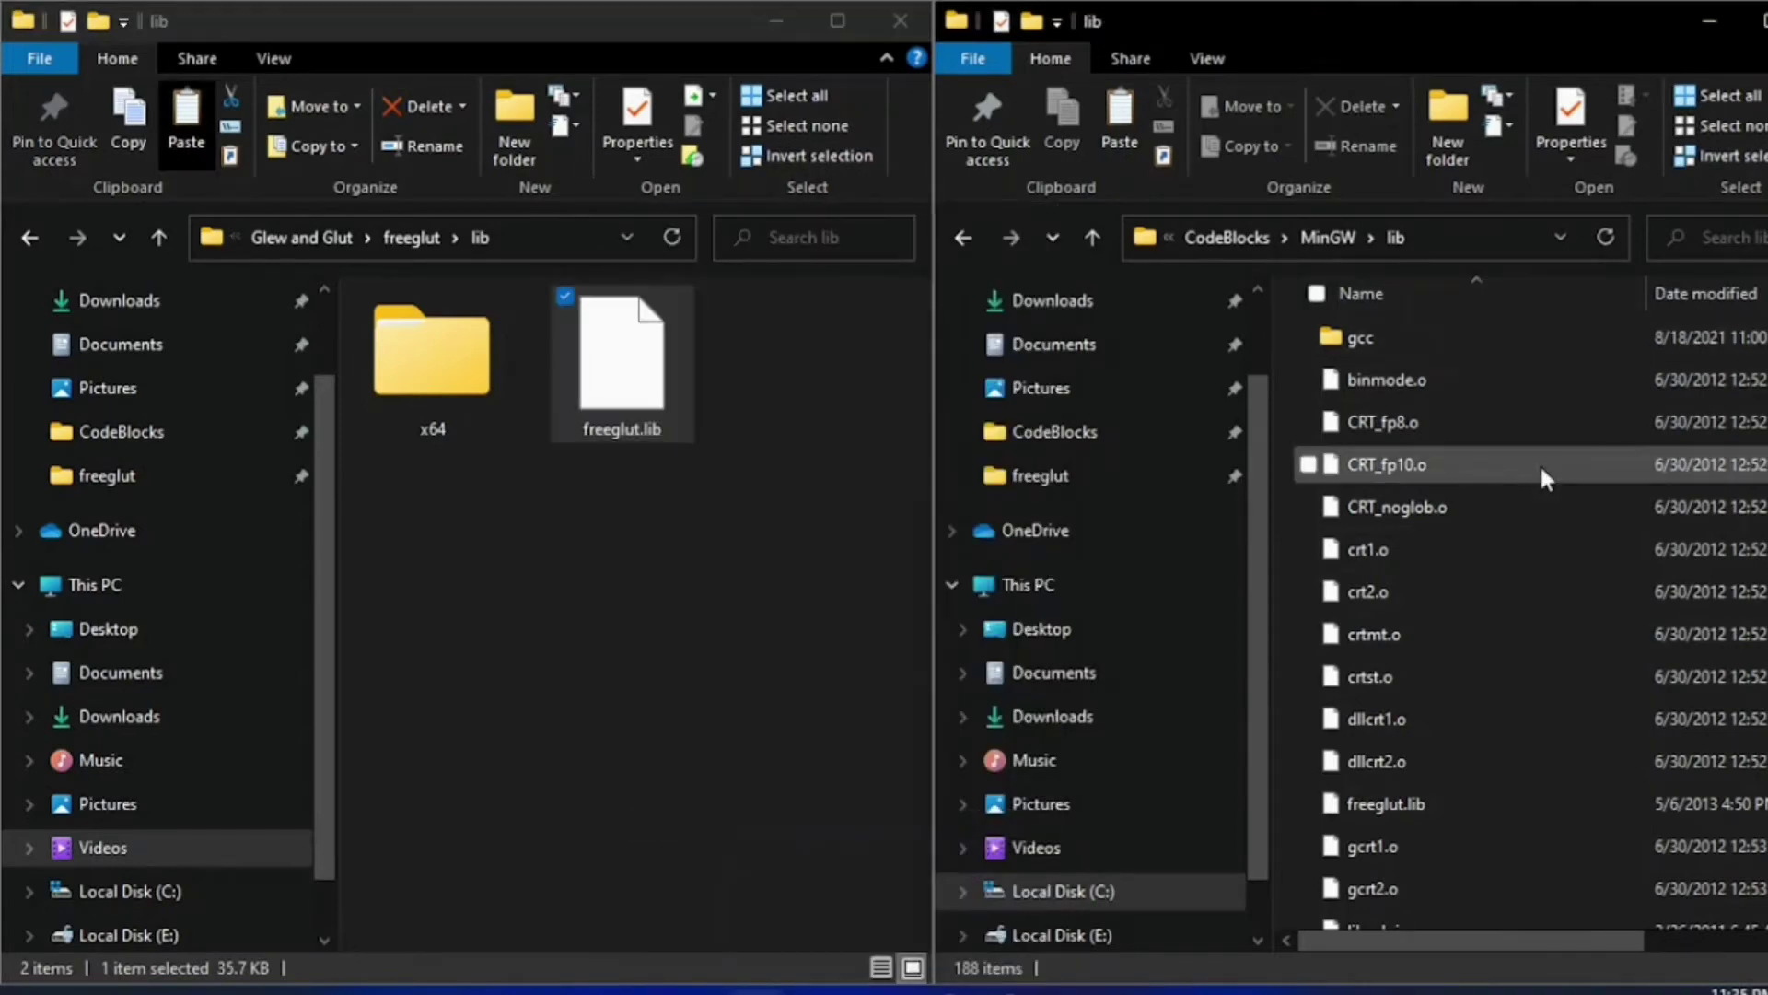
{"action": "right_click", "coordinate": [1540, 463]}
{"action": "left_click", "coordinate": [1582, 656]}
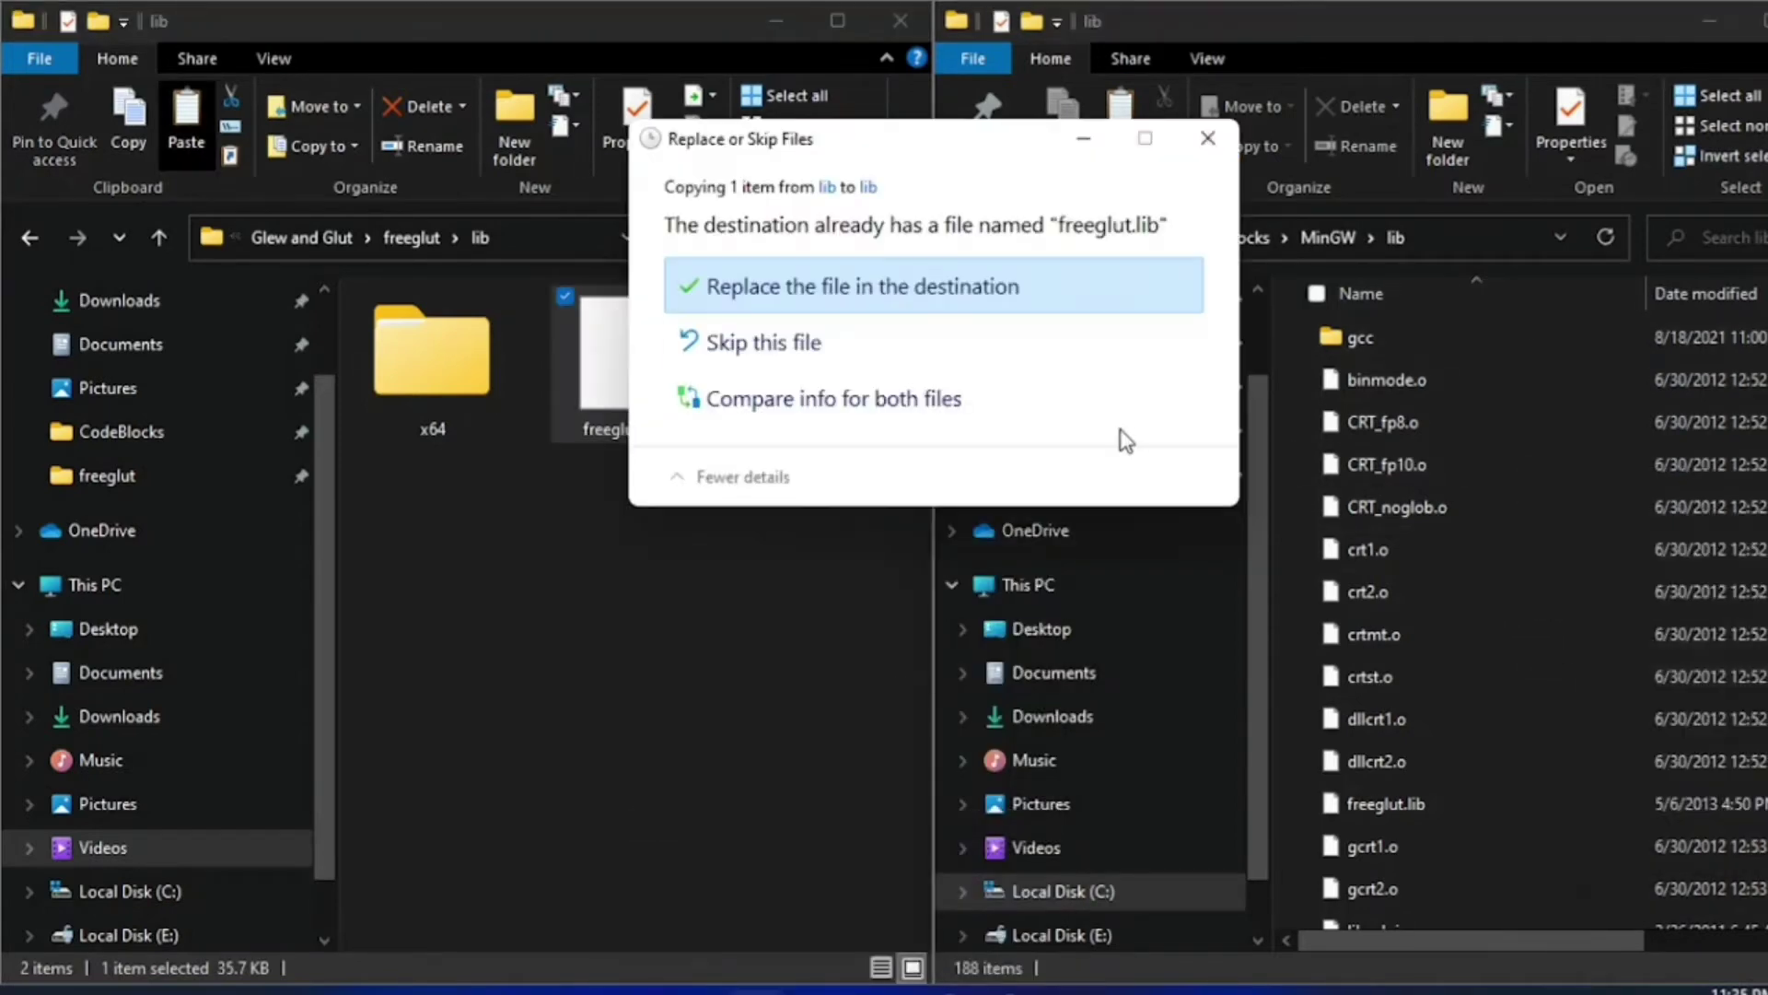
{"action": "left_click", "coordinate": [1207, 139]}
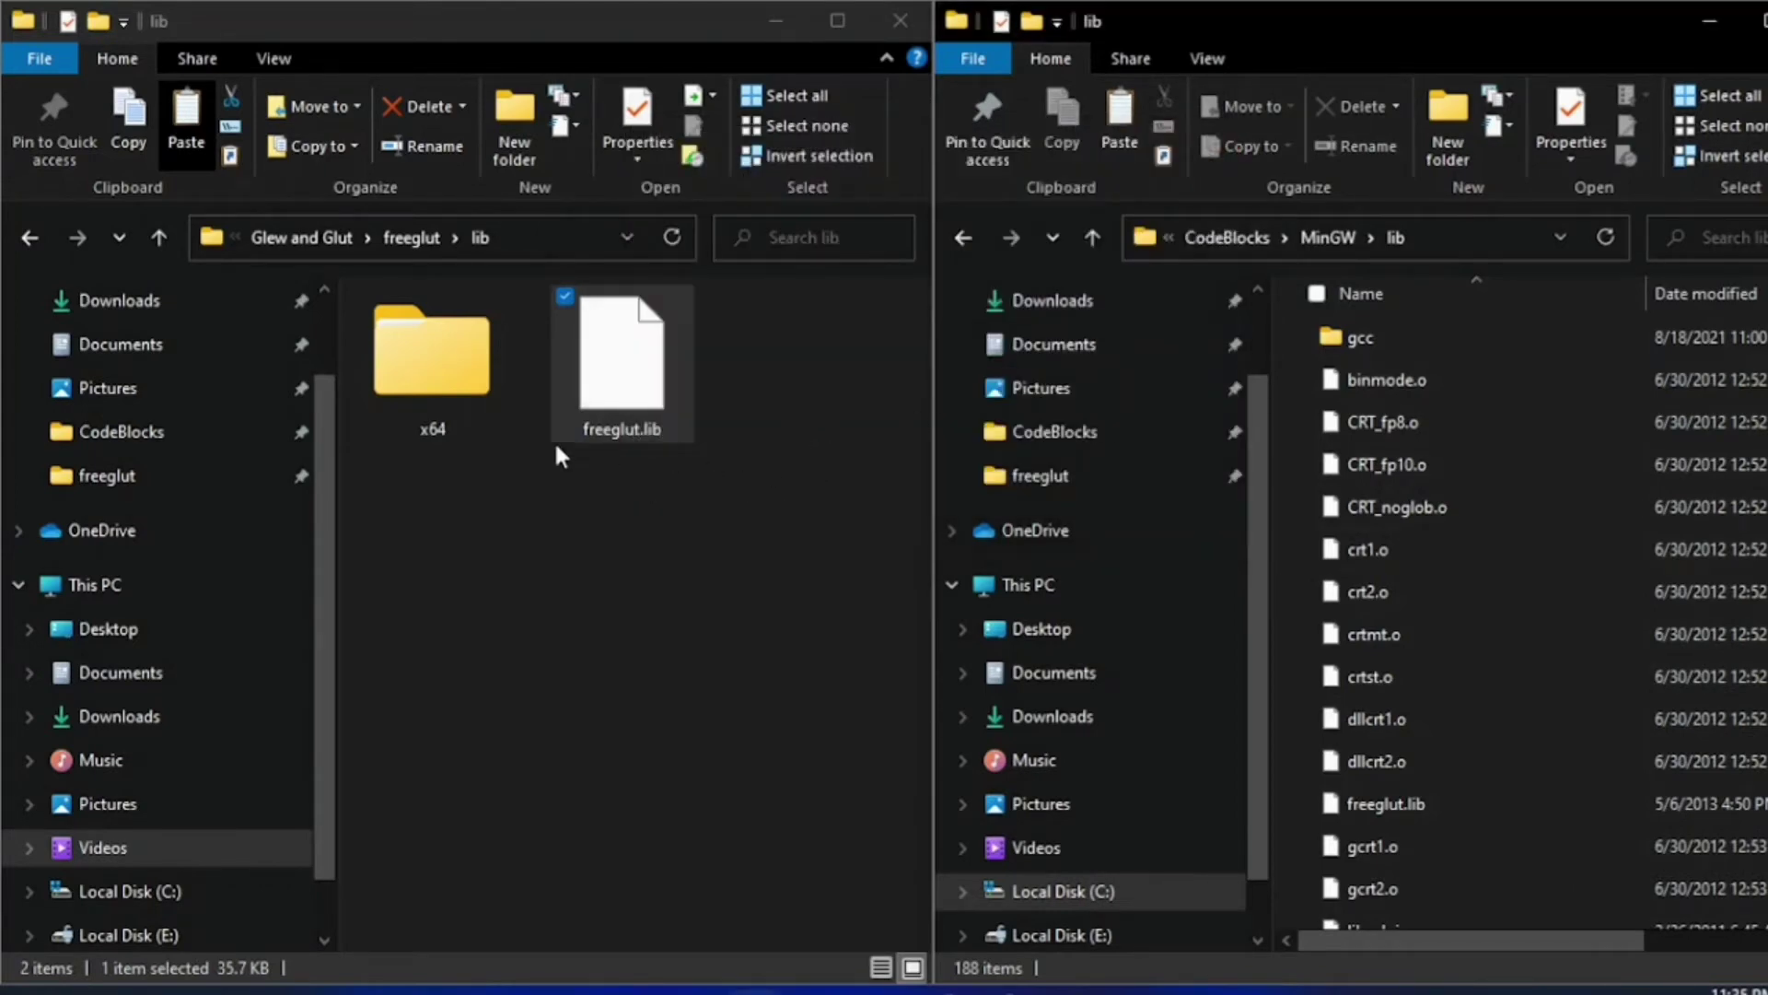
Leave both lib folders, open freeglut's bin folder and copy freeglut.dll from it.
{"action": "left_click", "coordinate": [1309, 245]}
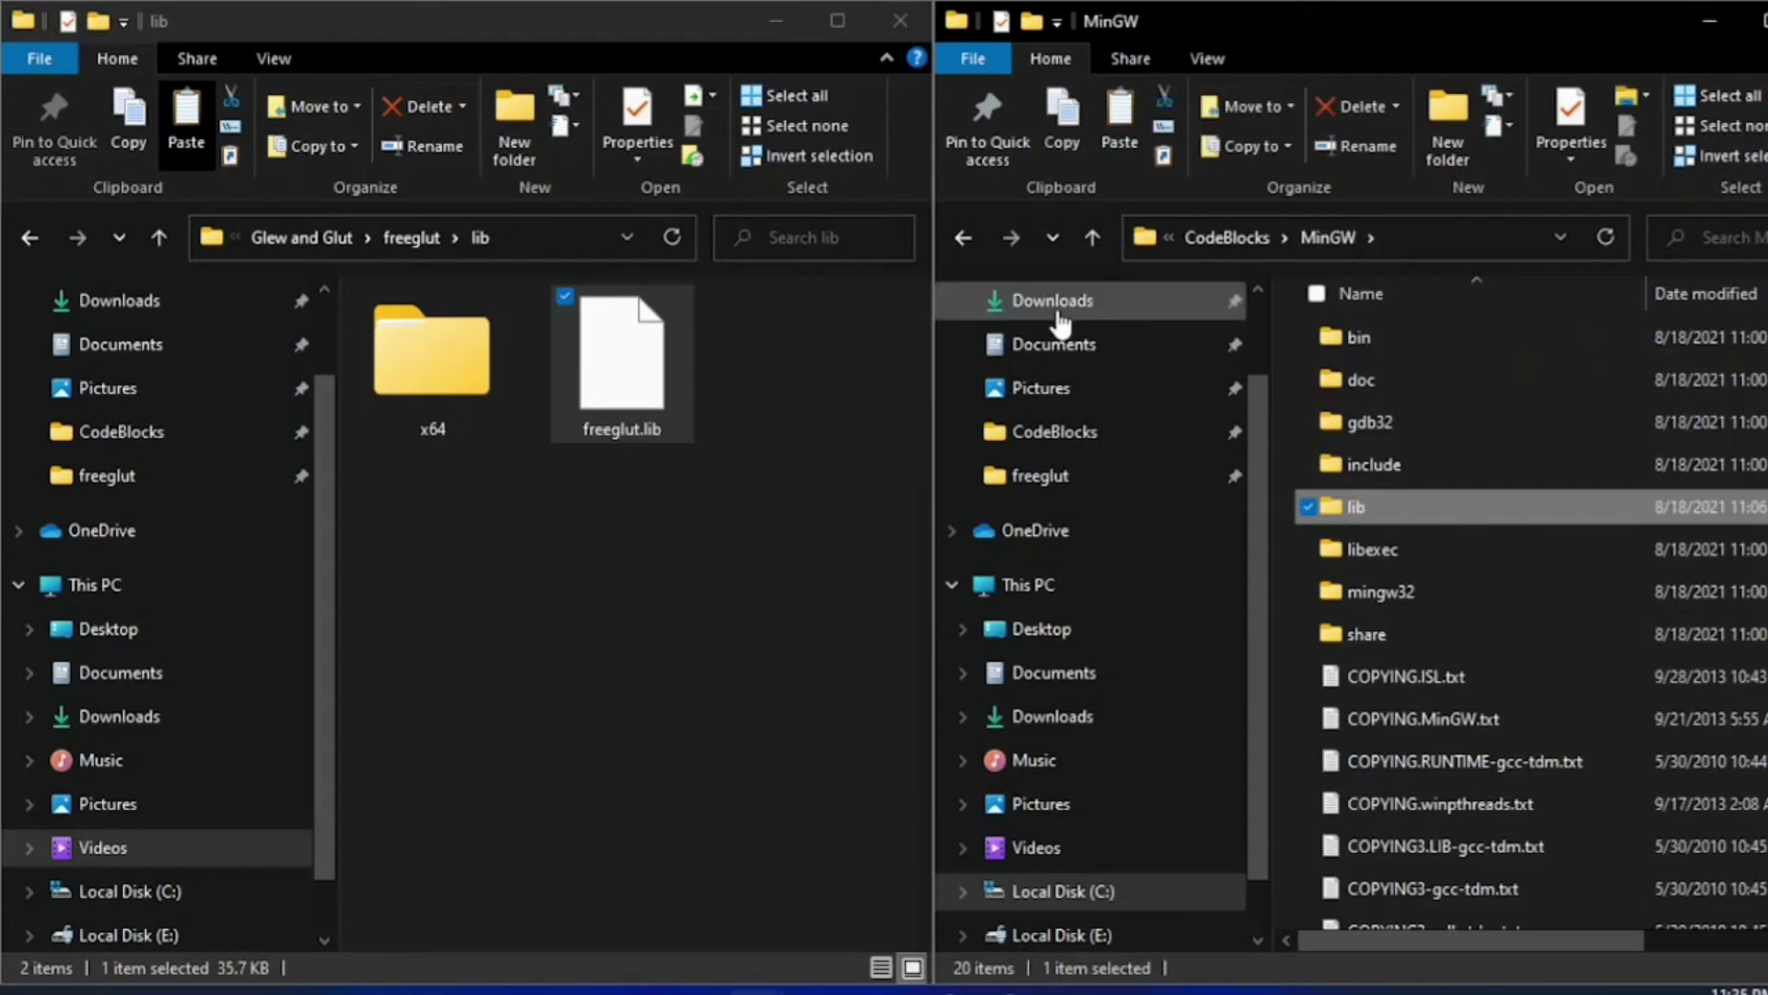
{"action": "left_click", "coordinate": [425, 237]}
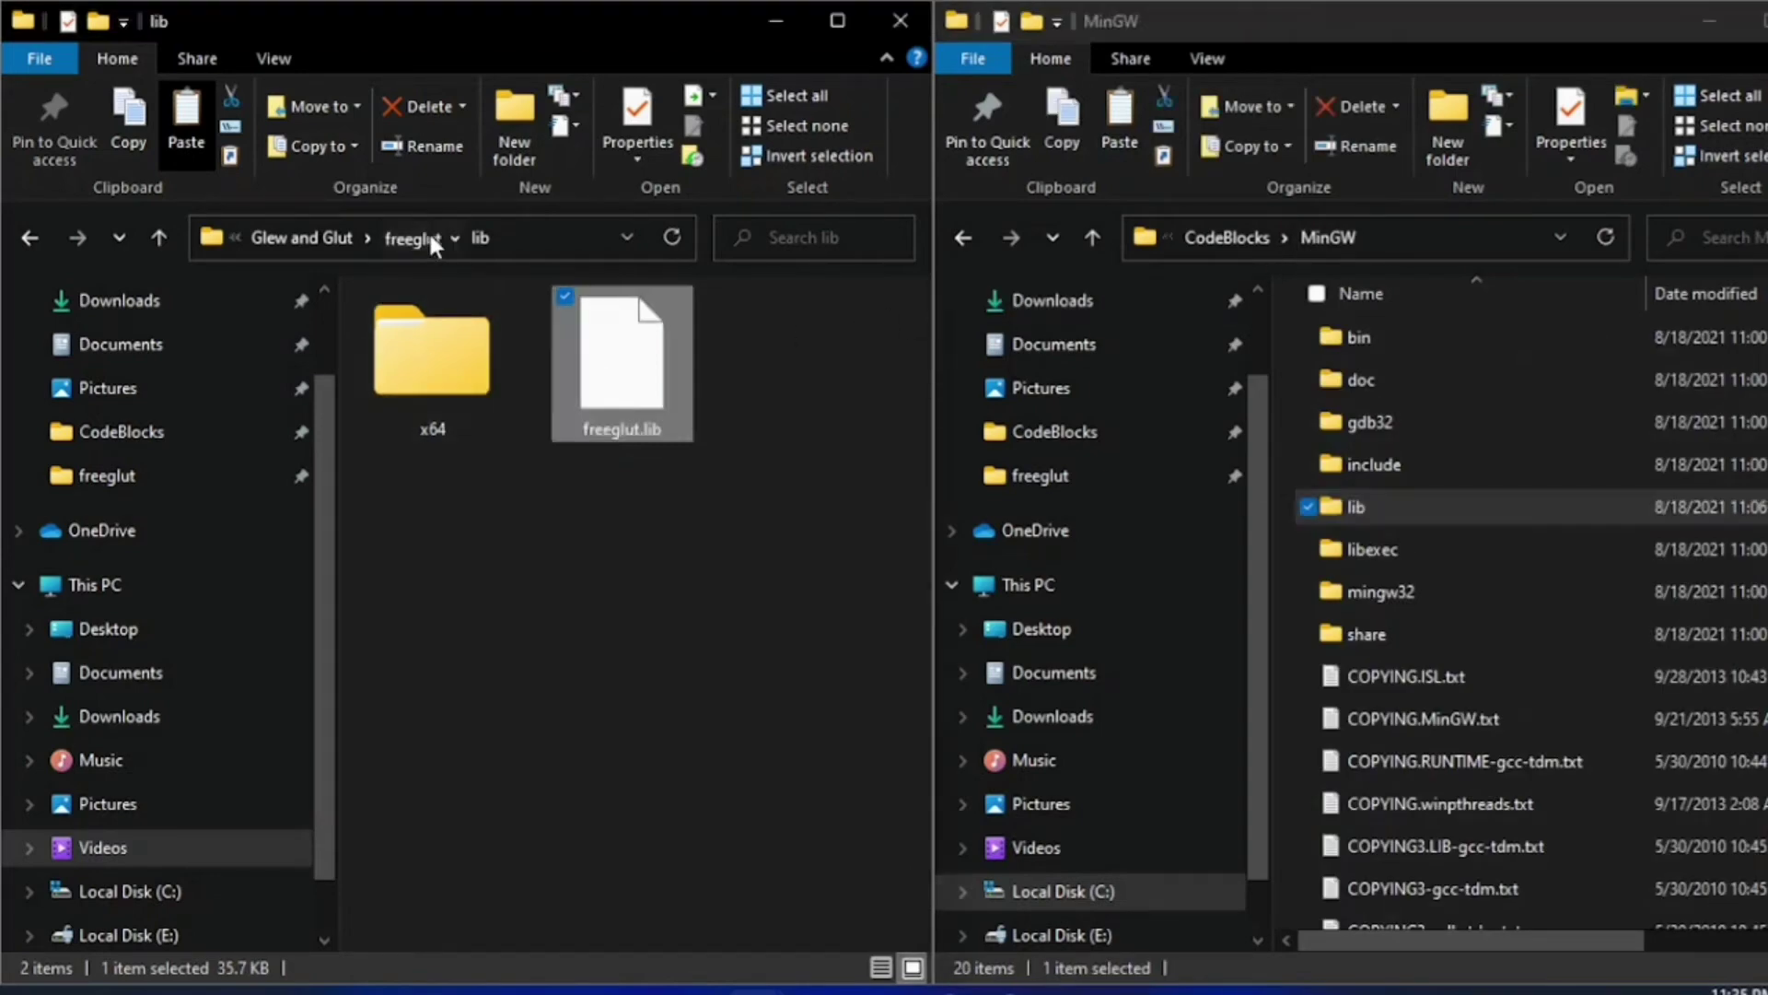
{"action": "double_click", "coordinate": [440, 369]}
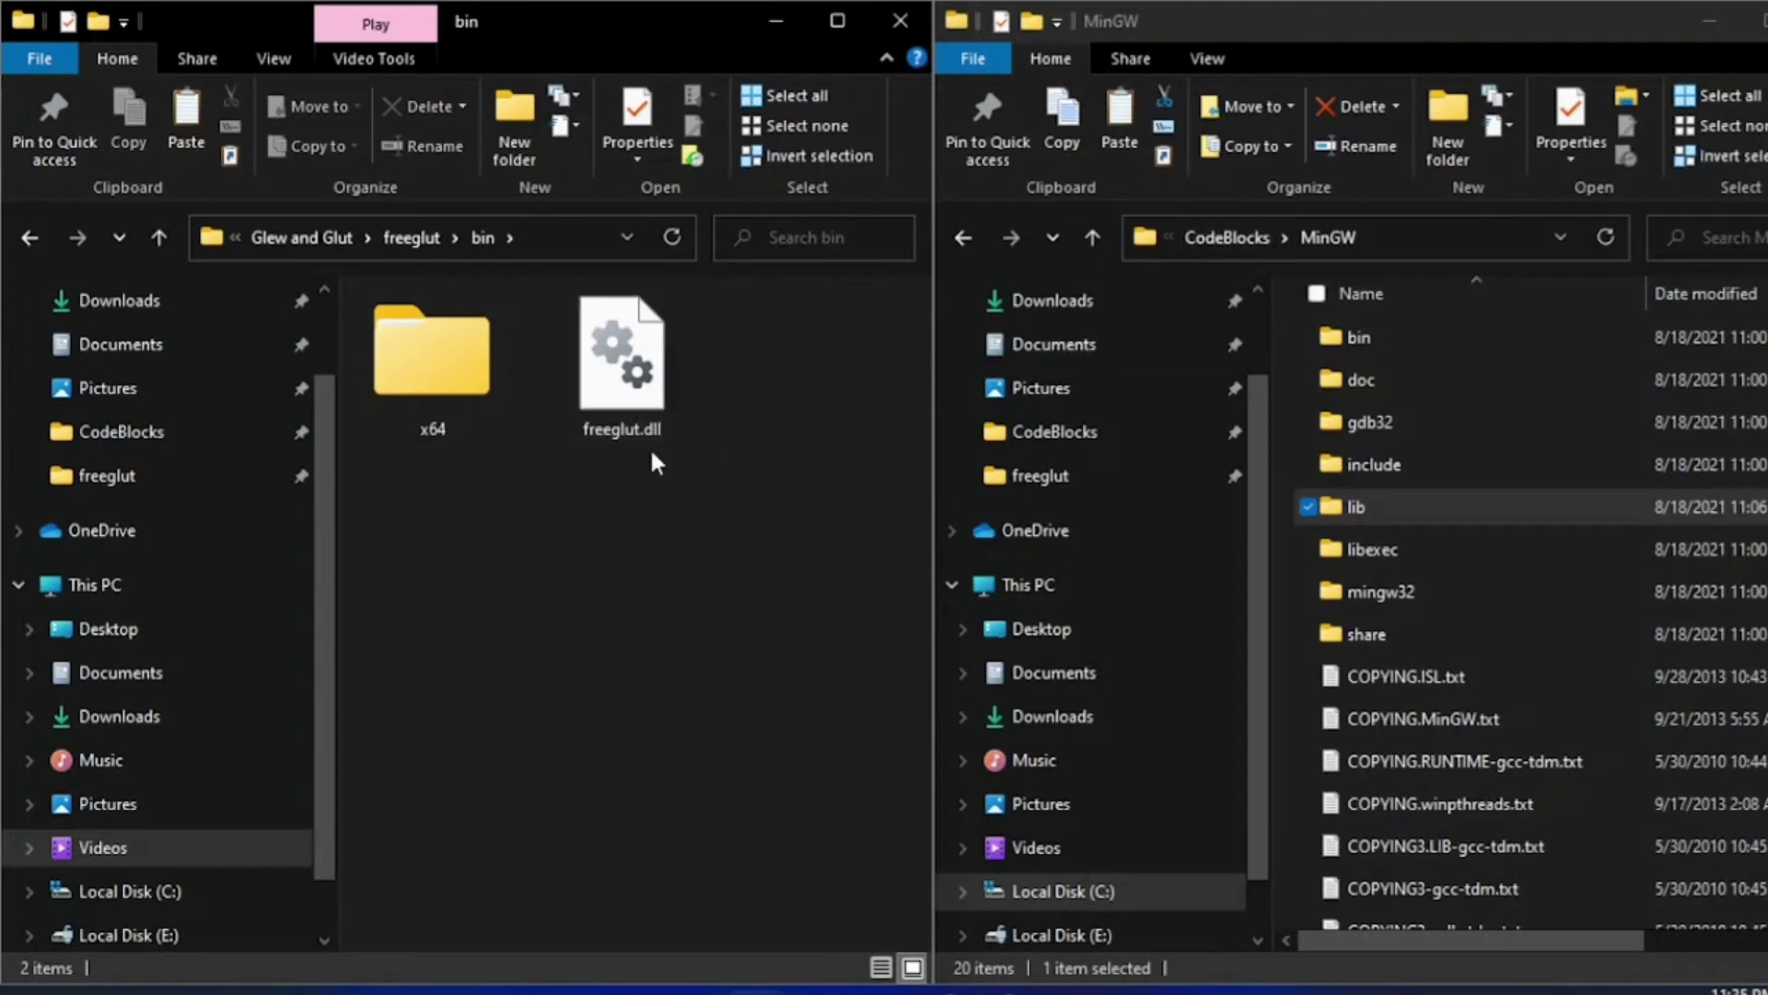
{"action": "left_click", "coordinate": [634, 388]}
{"action": "right_click", "coordinate": [633, 385]}
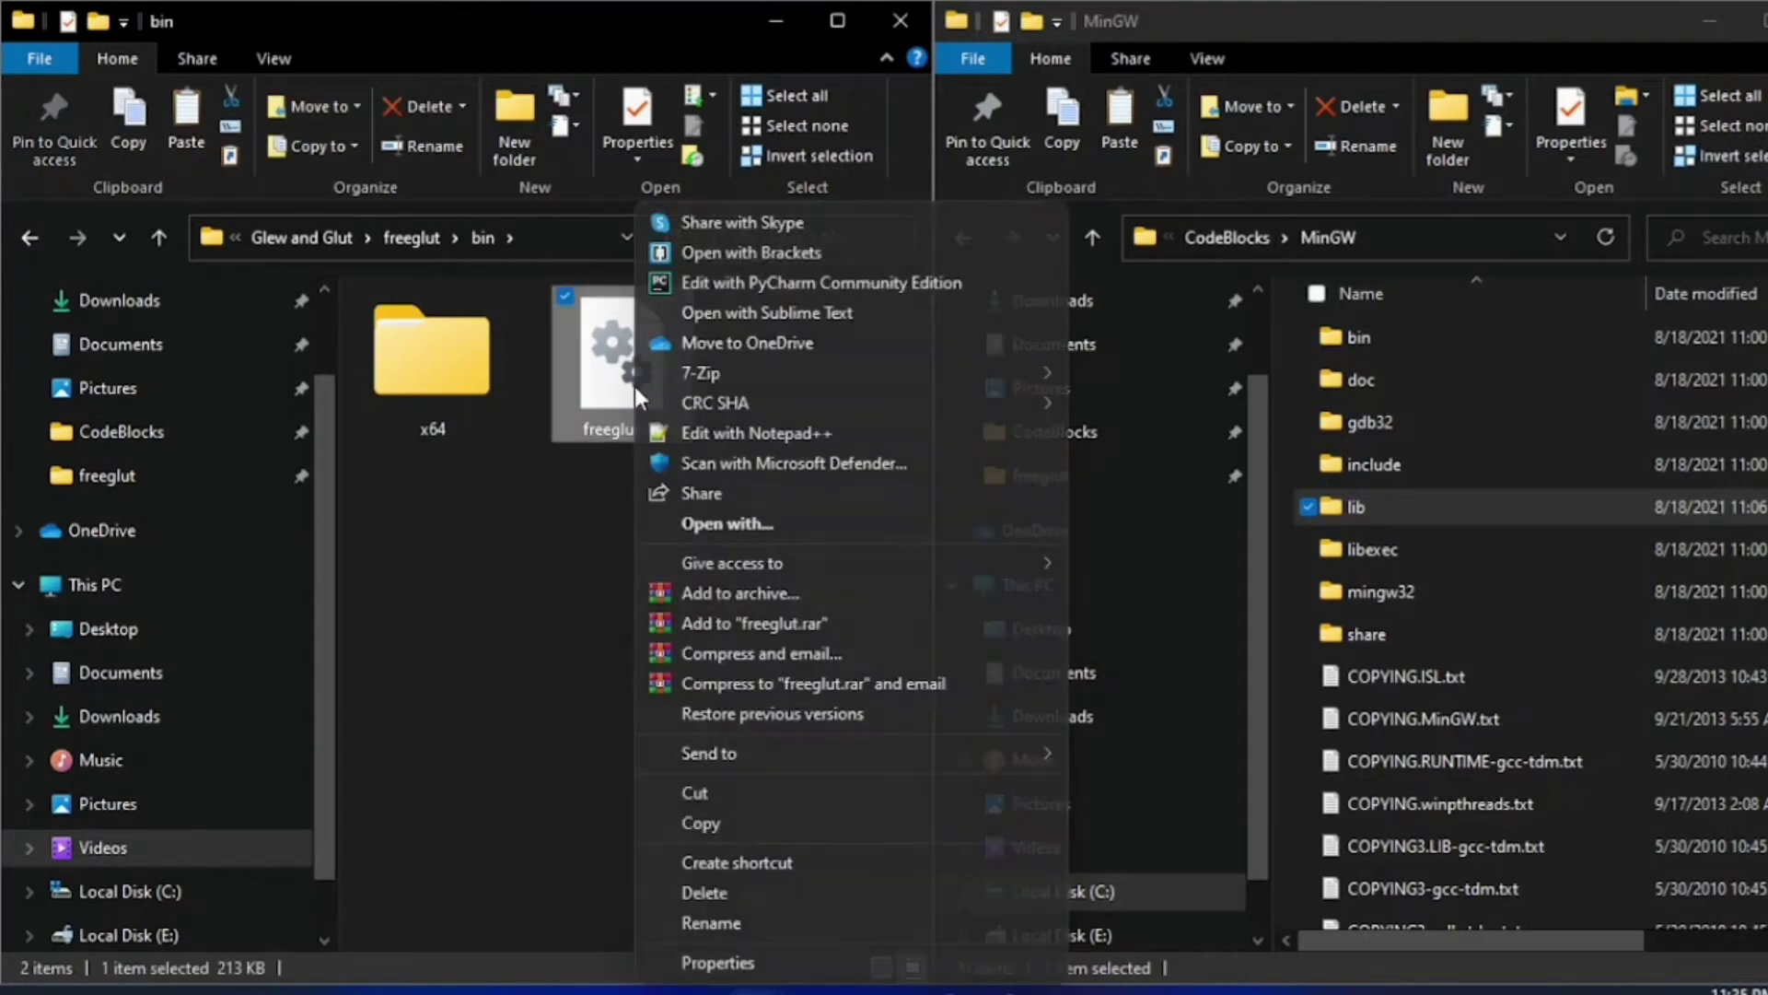
{"action": "left_click", "coordinate": [700, 816]}
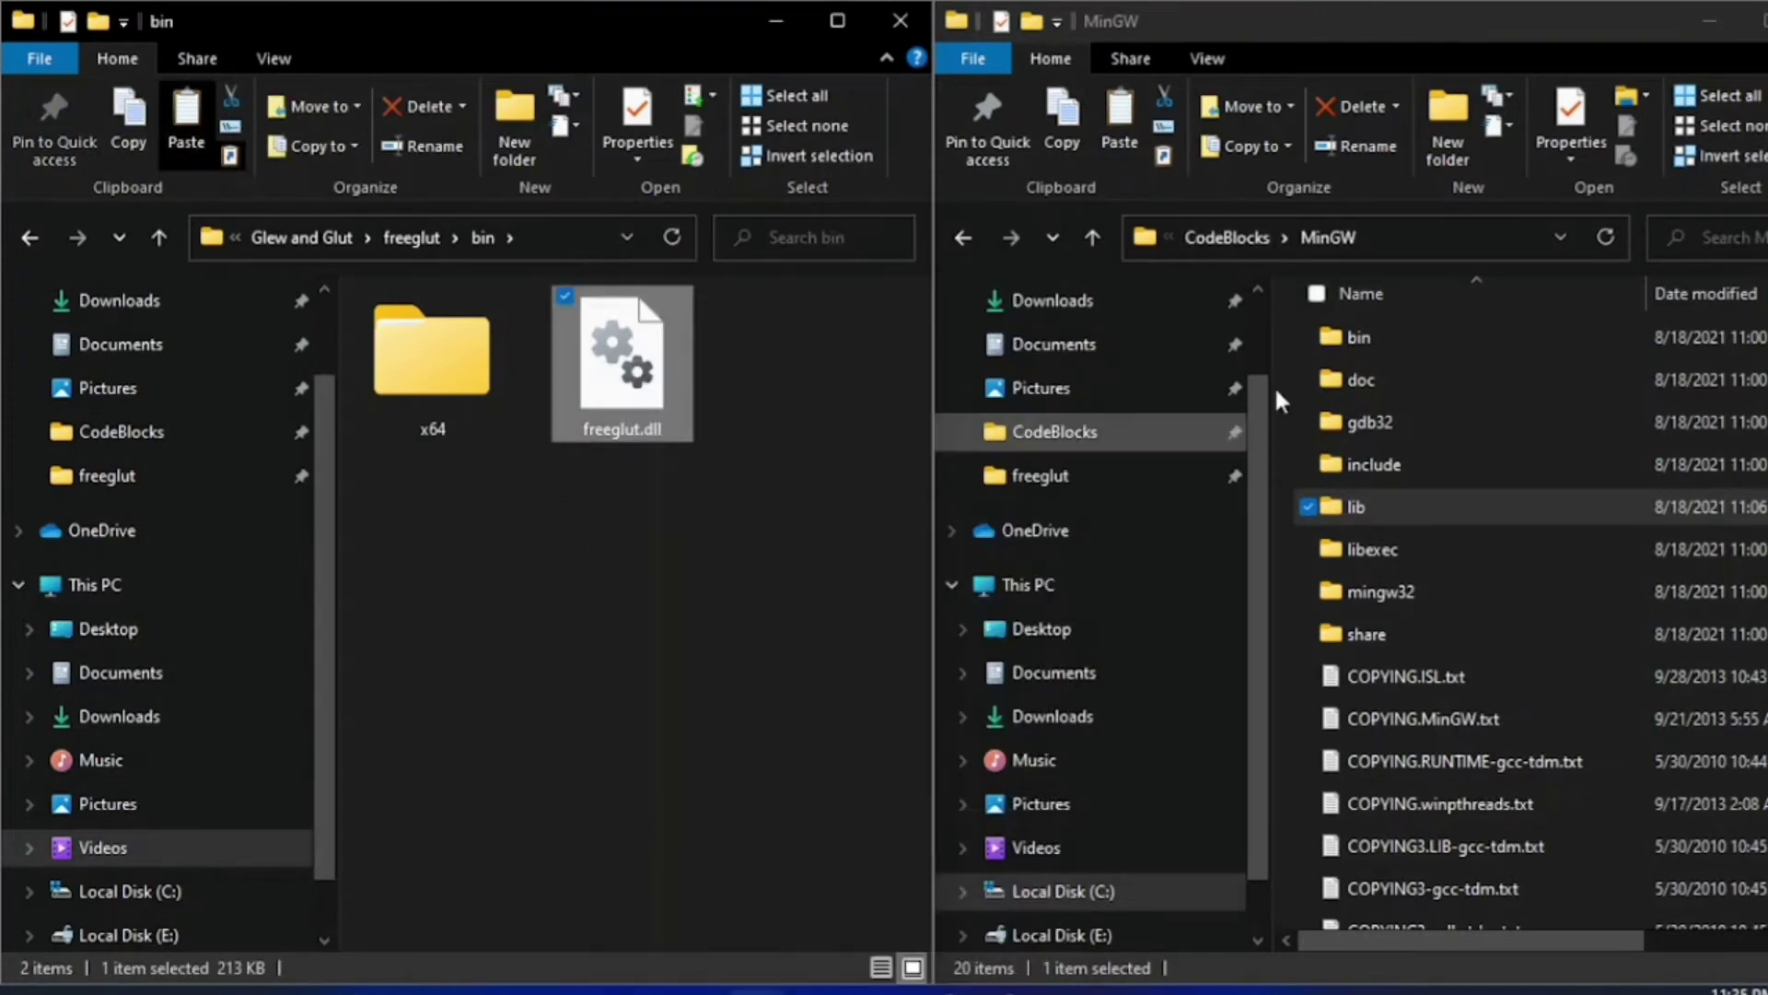
Open the SysWOW64 folder inside C:\Windows in the window that shows the MinGW folder.
{"action": "left_click", "coordinate": [1216, 234]}
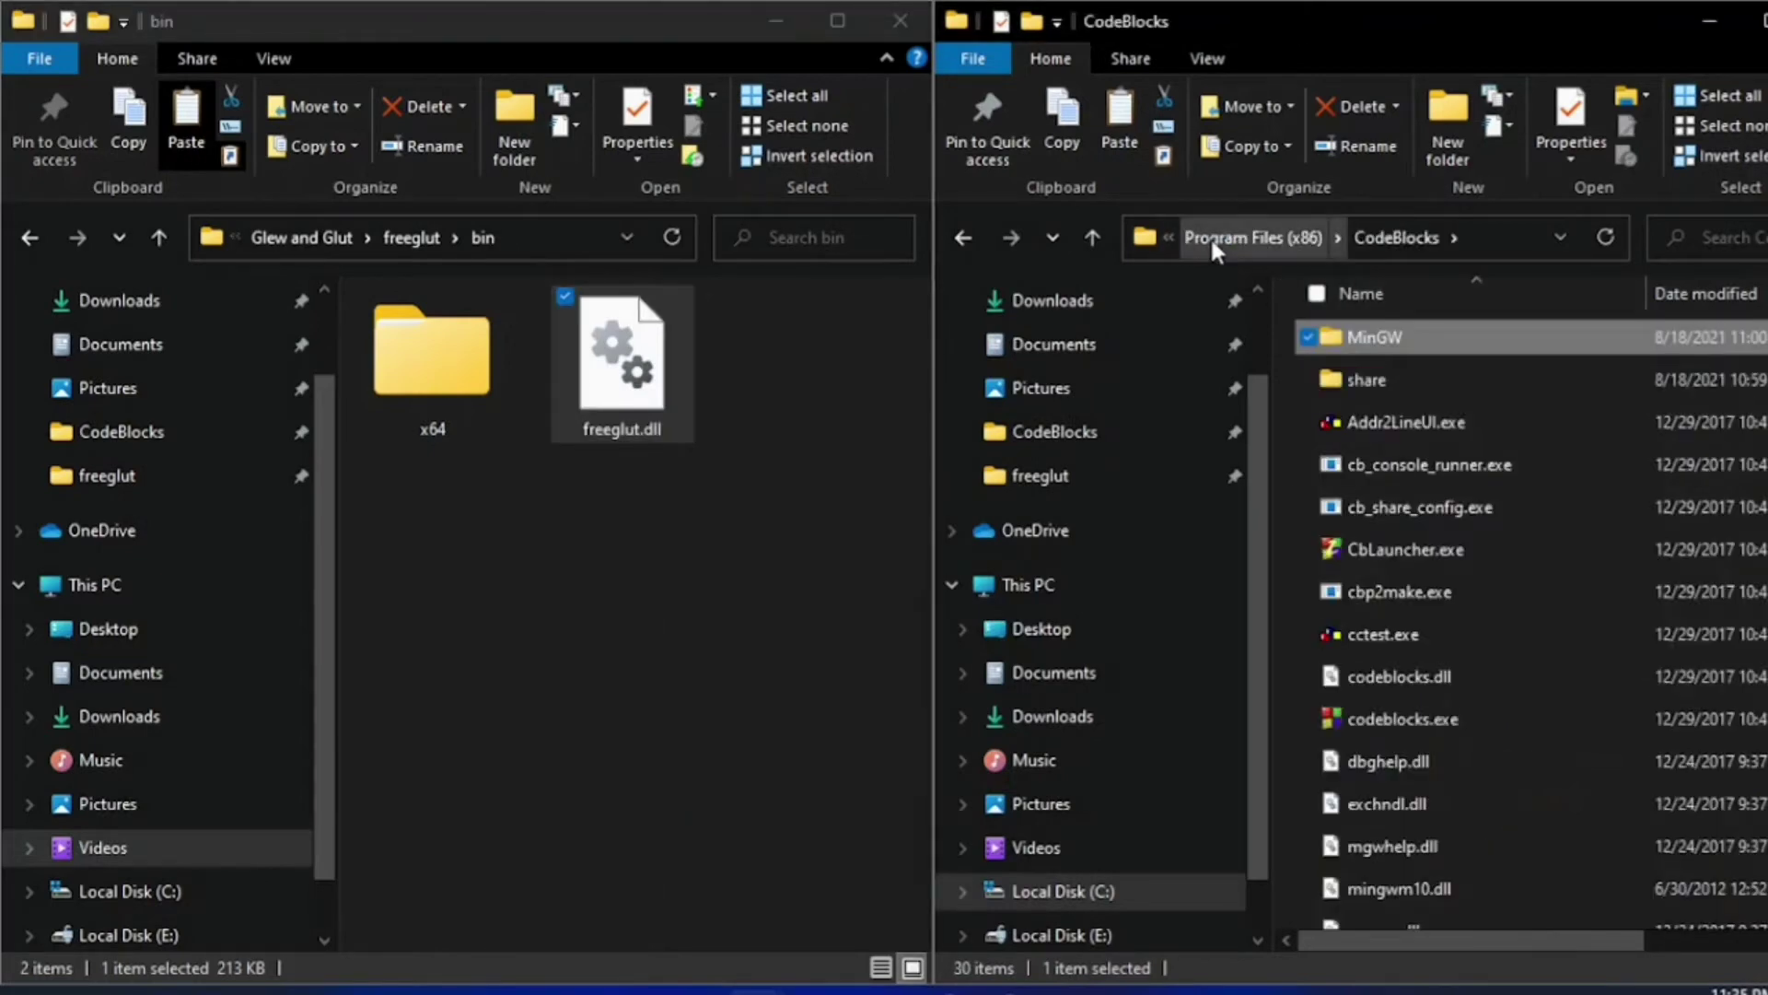
{"action": "left_click", "coordinate": [1210, 237]}
{"action": "left_click", "coordinate": [1226, 236]}
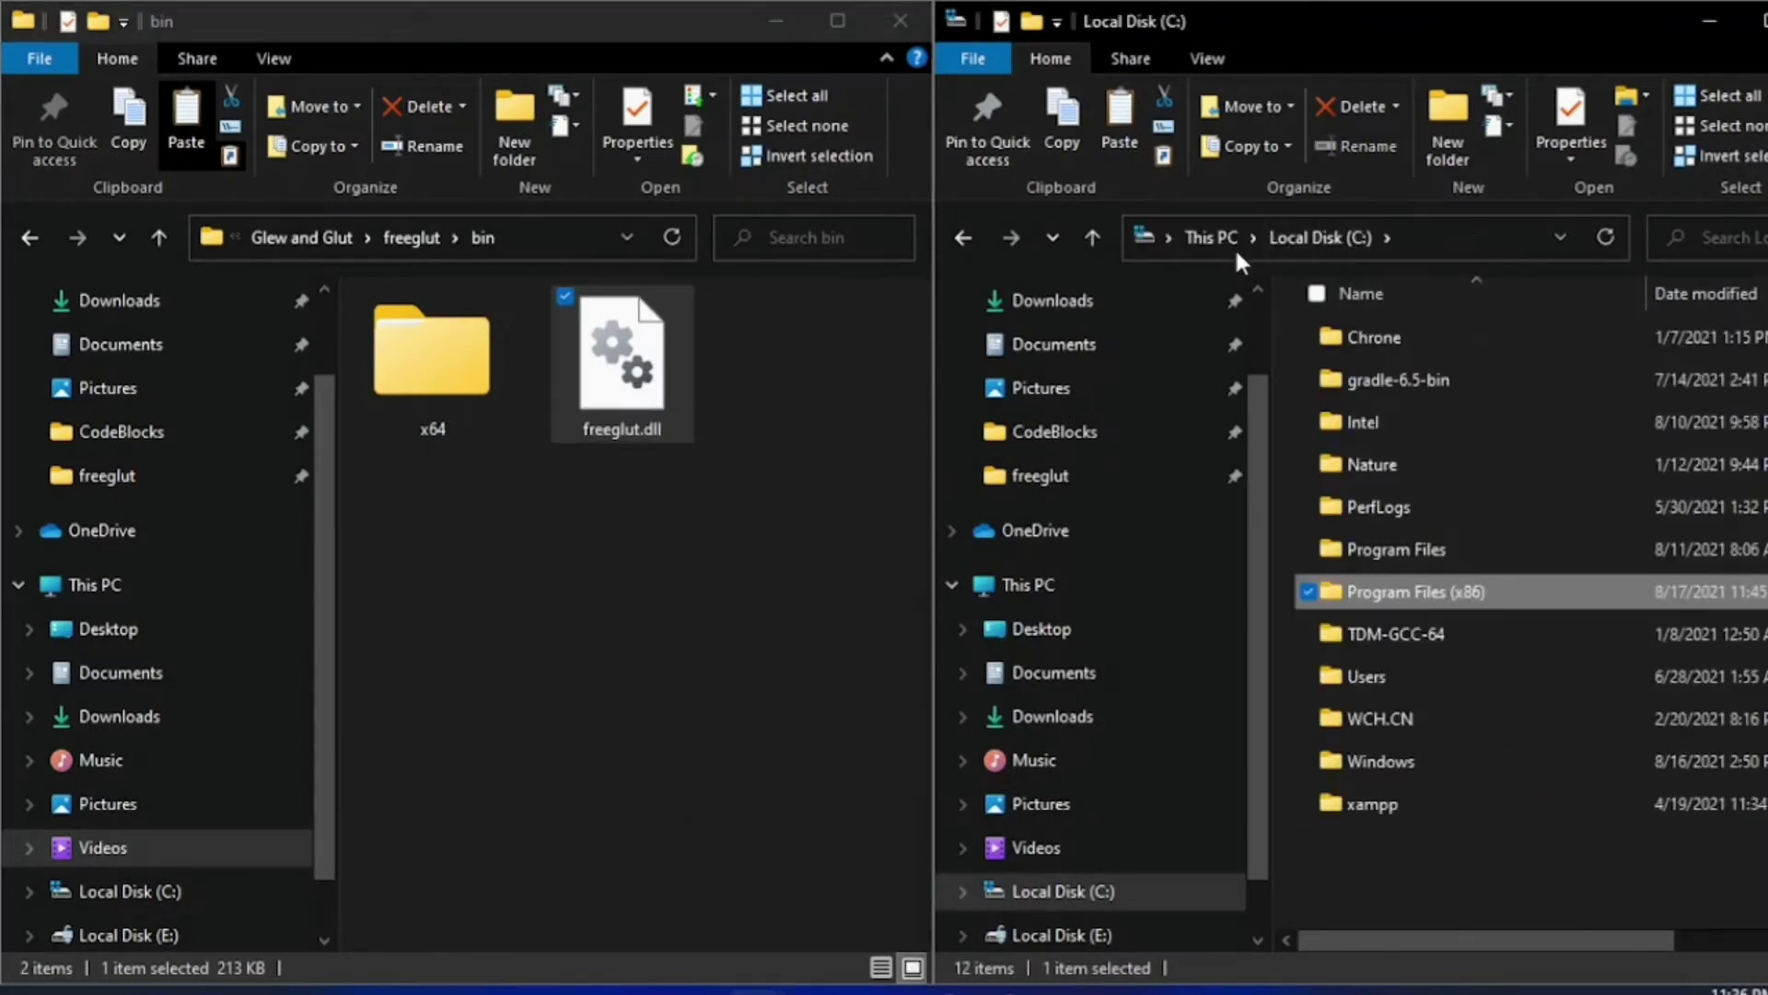
{"action": "double_click", "coordinate": [1396, 761]}
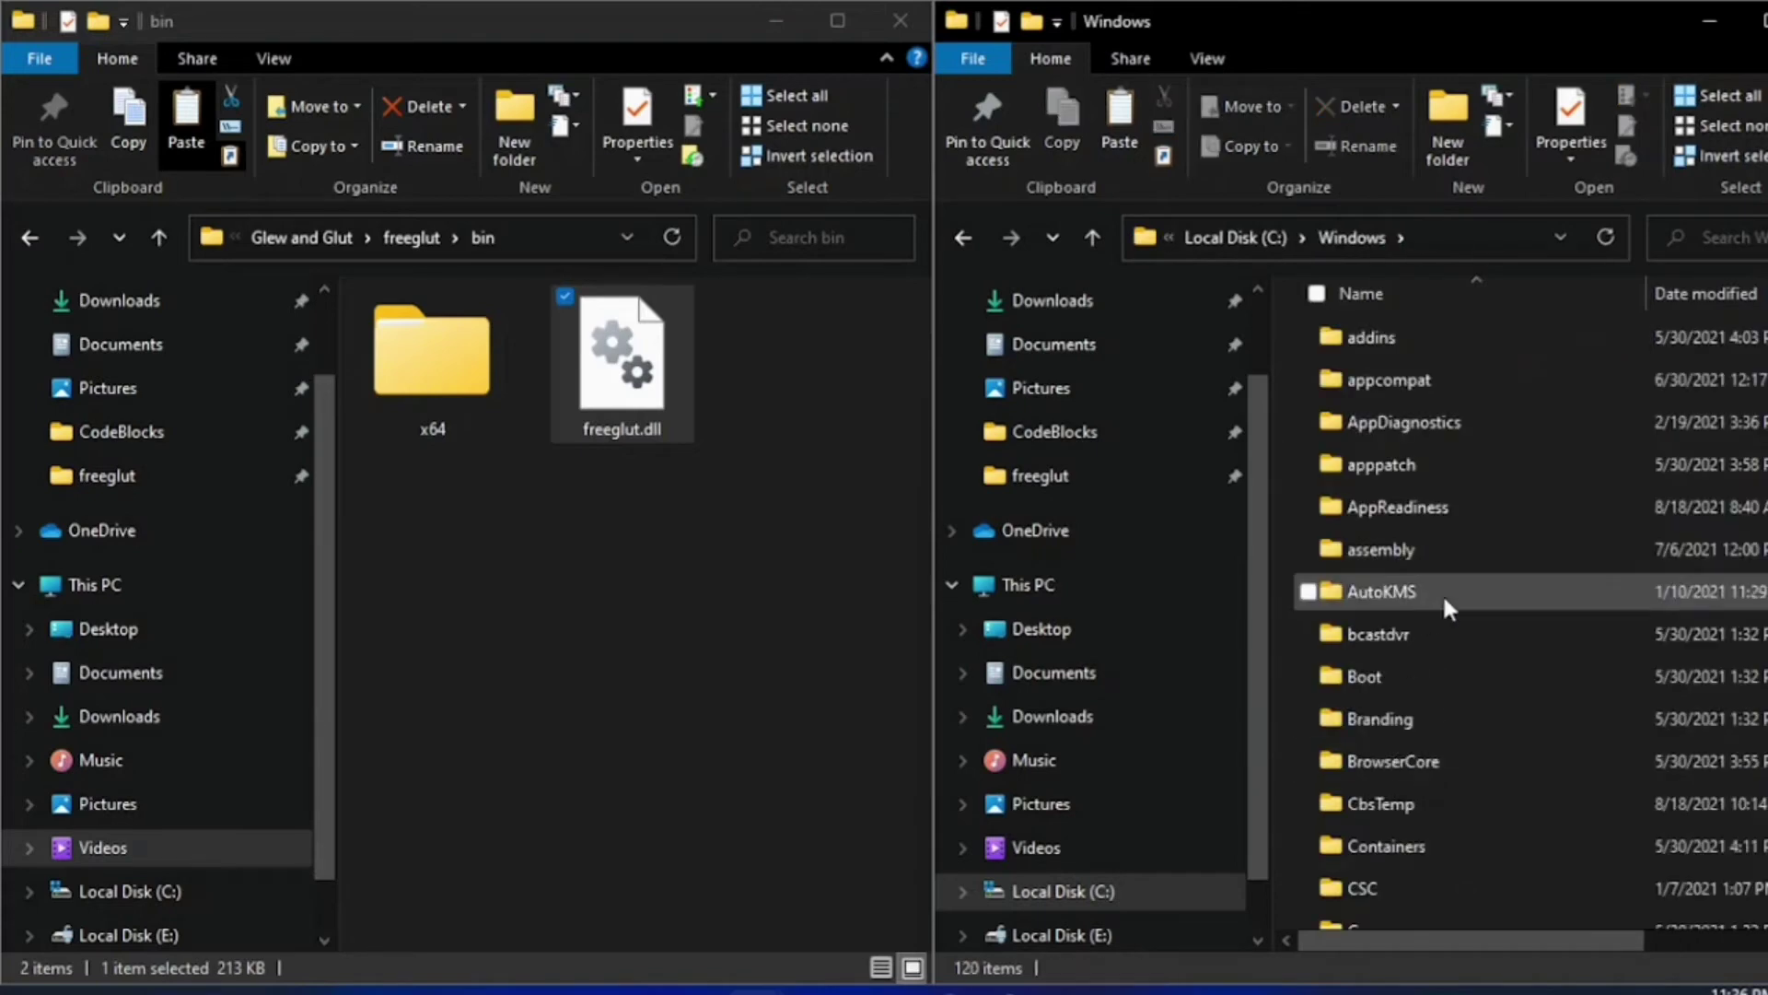
{"action": "scroll", "coordinate": [1520, 617], "scroll_direction": "down", "scroll_amount": 8}
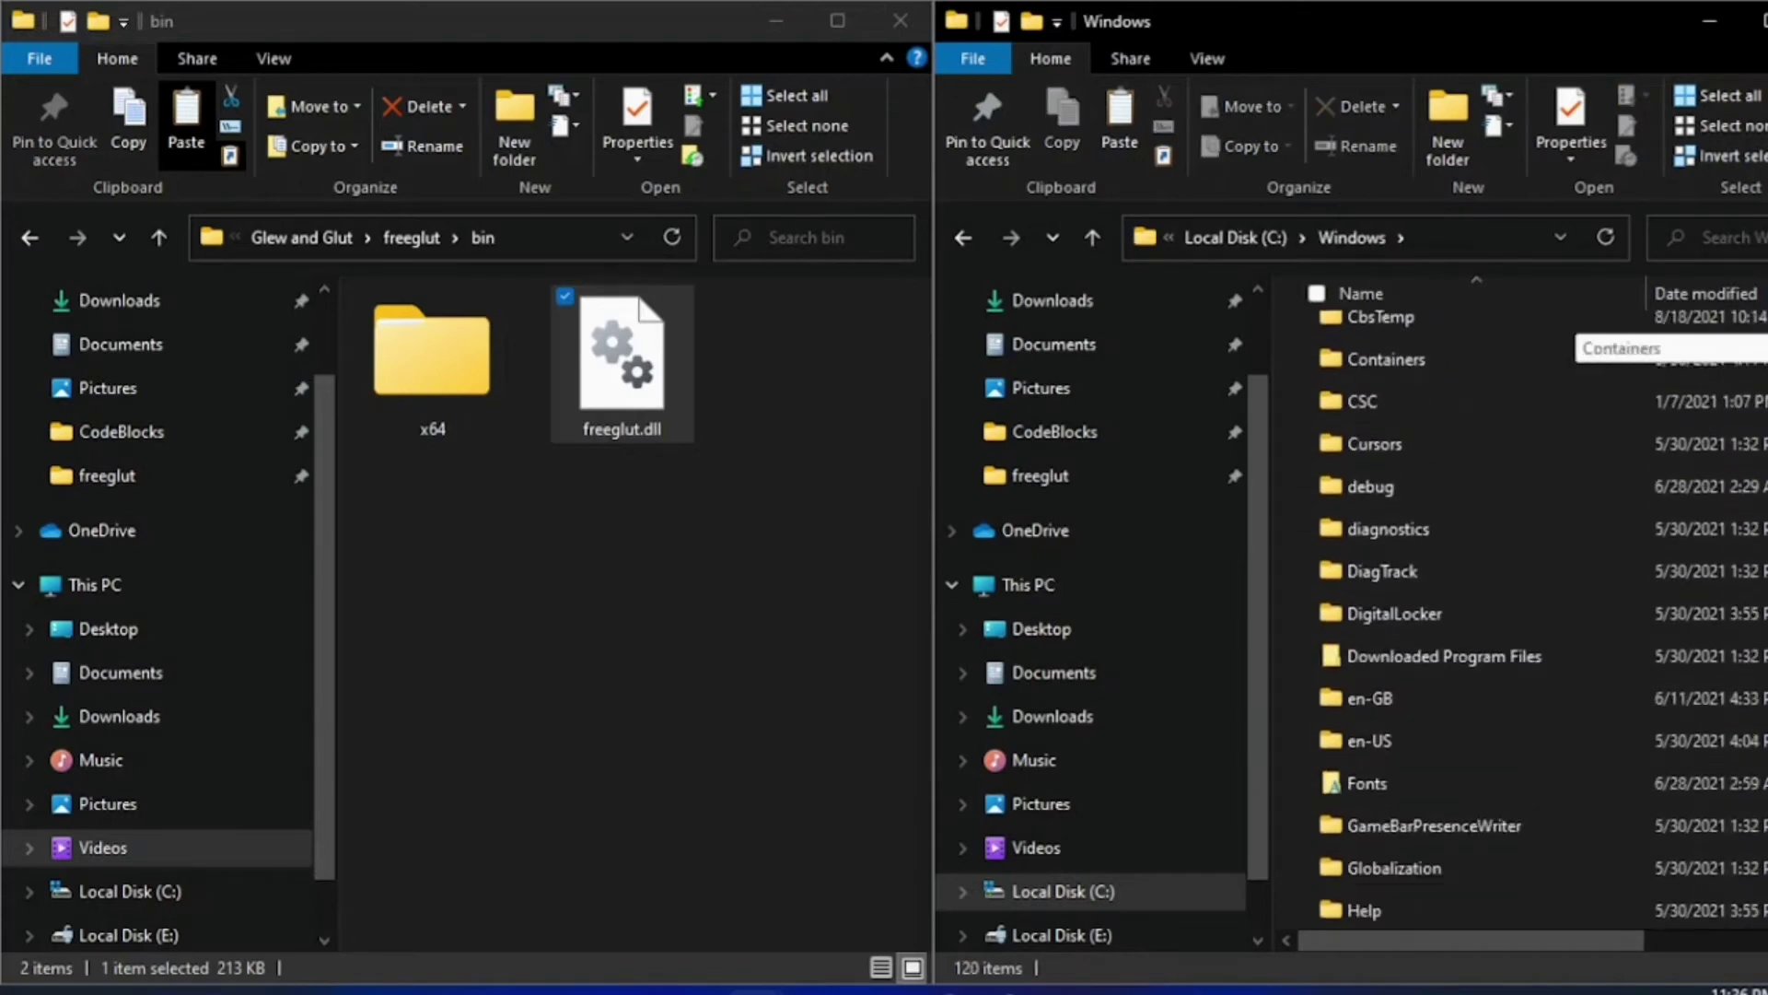
{"action": "scroll", "coordinate": [1519, 617], "scroll_direction": "down", "scroll_amount": 4}
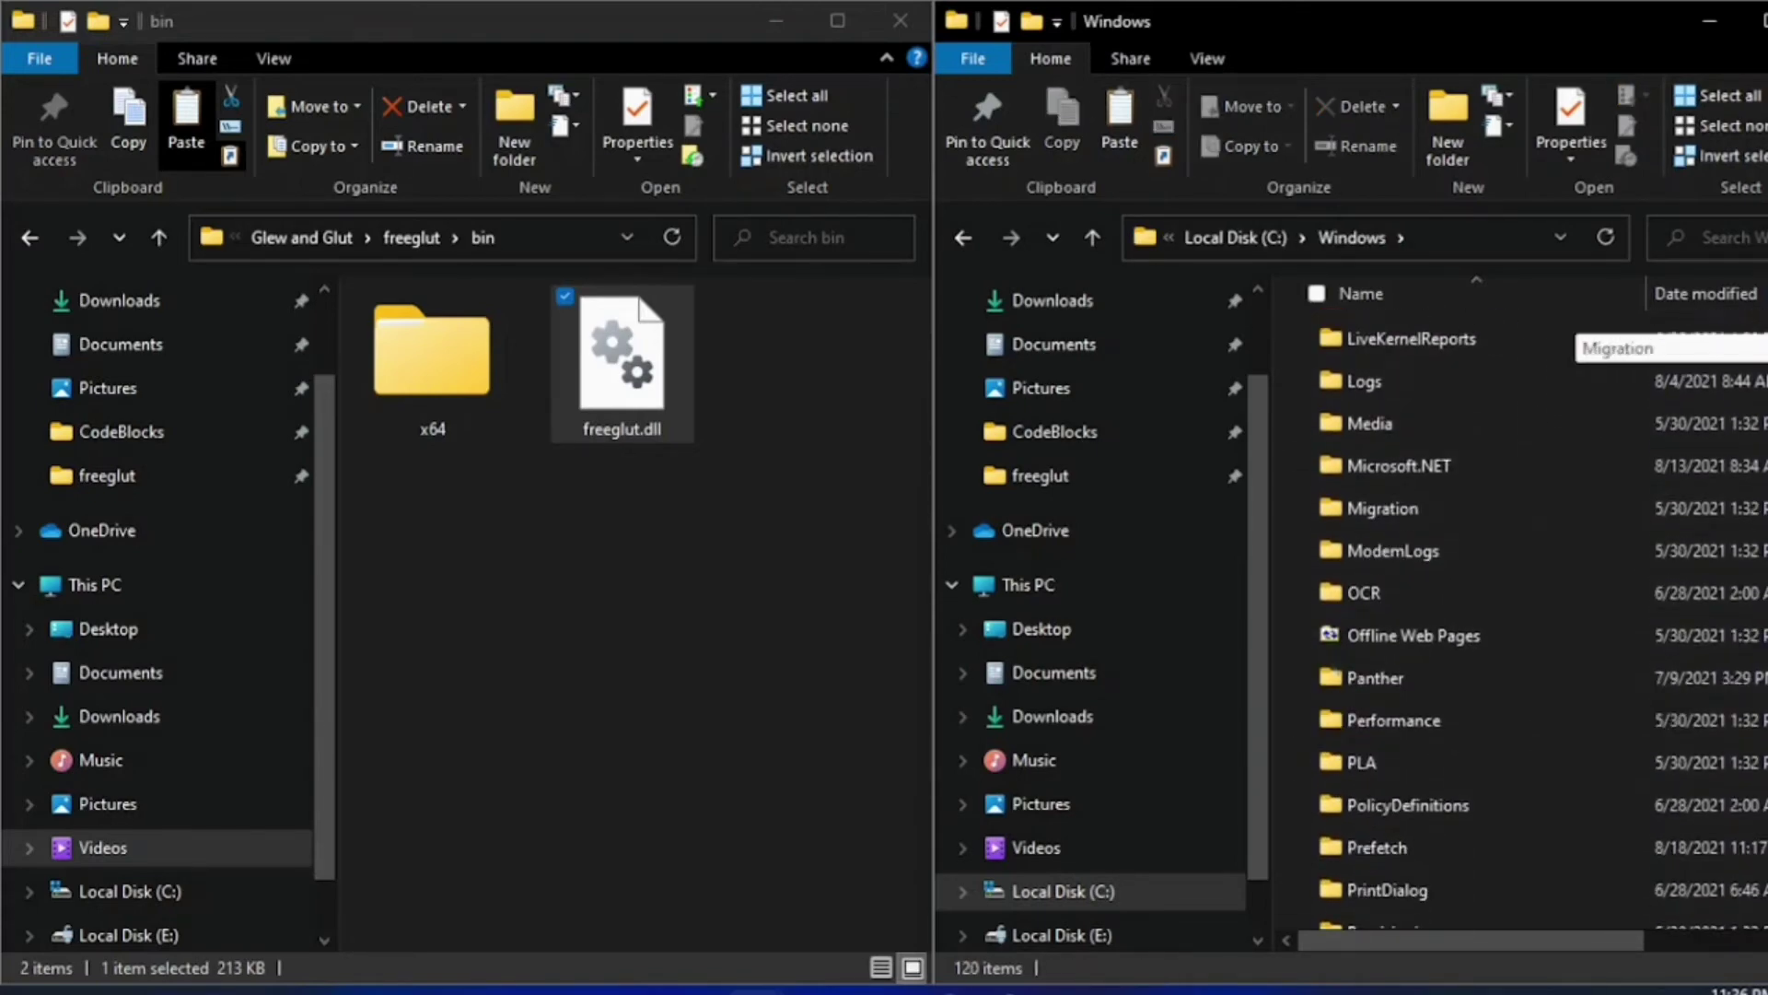
{"action": "scroll", "coordinate": [1520, 617], "scroll_direction": "down", "scroll_amount": 5}
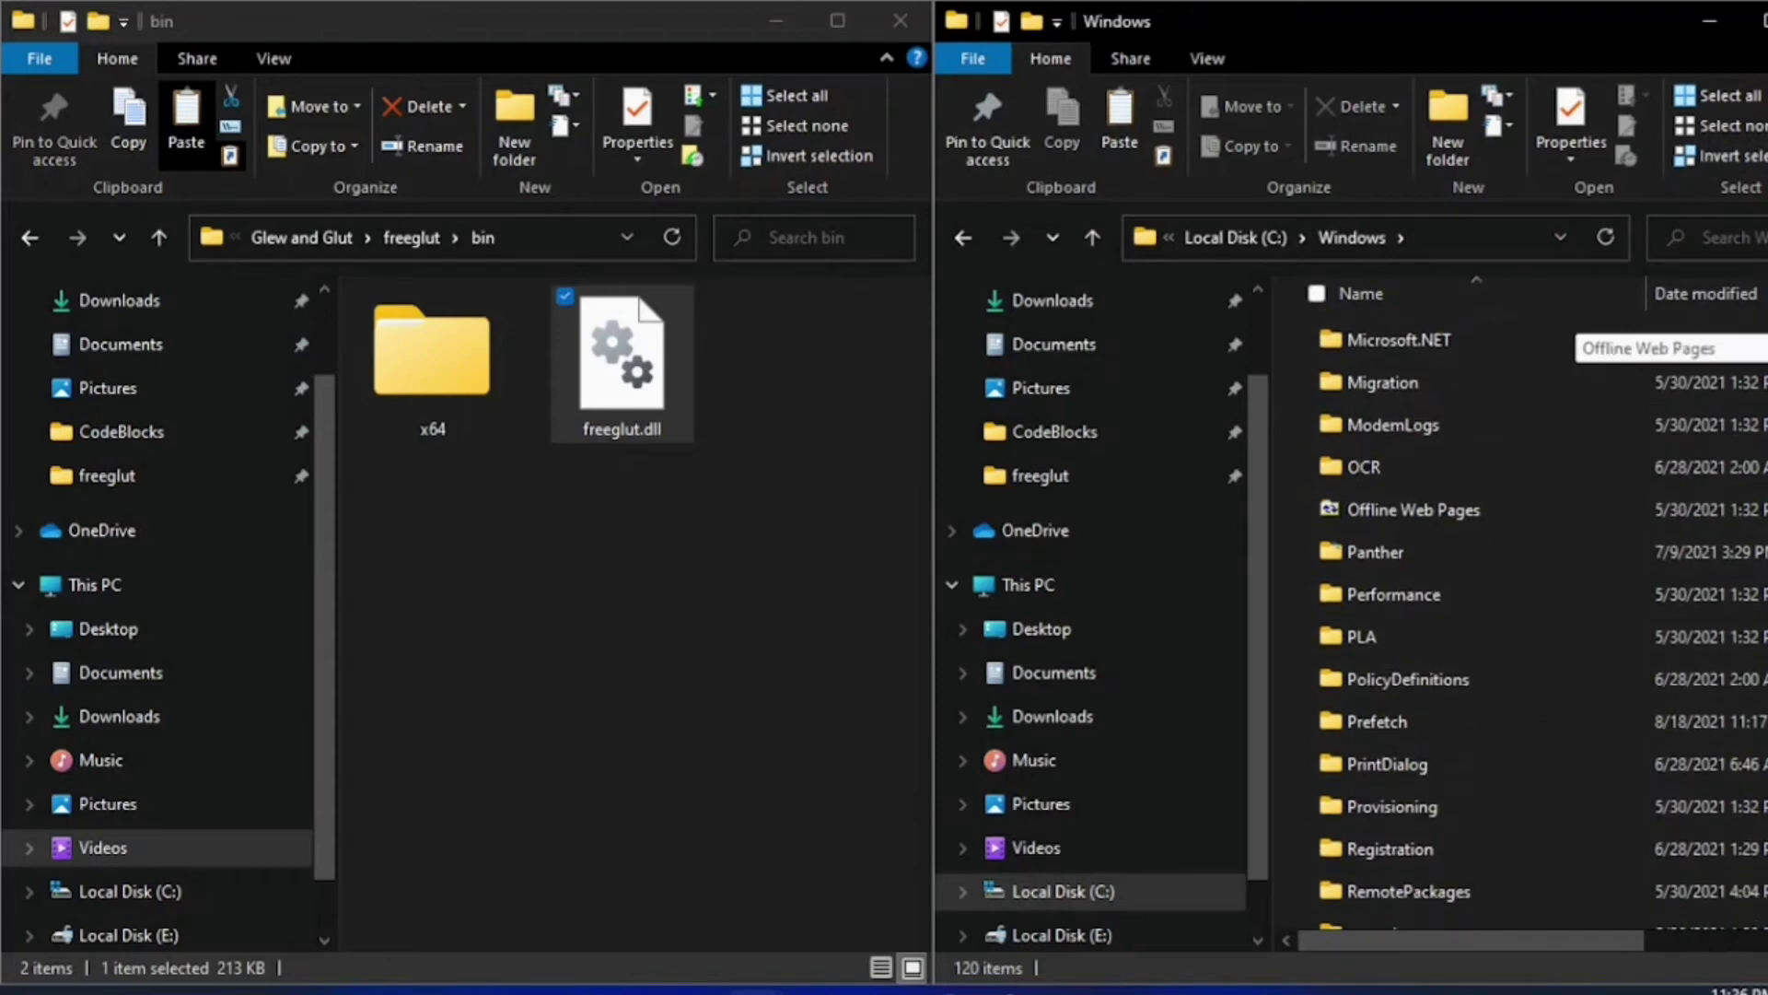
{"action": "scroll", "coordinate": [1474, 608], "scroll_direction": "down", "scroll_amount": 4}
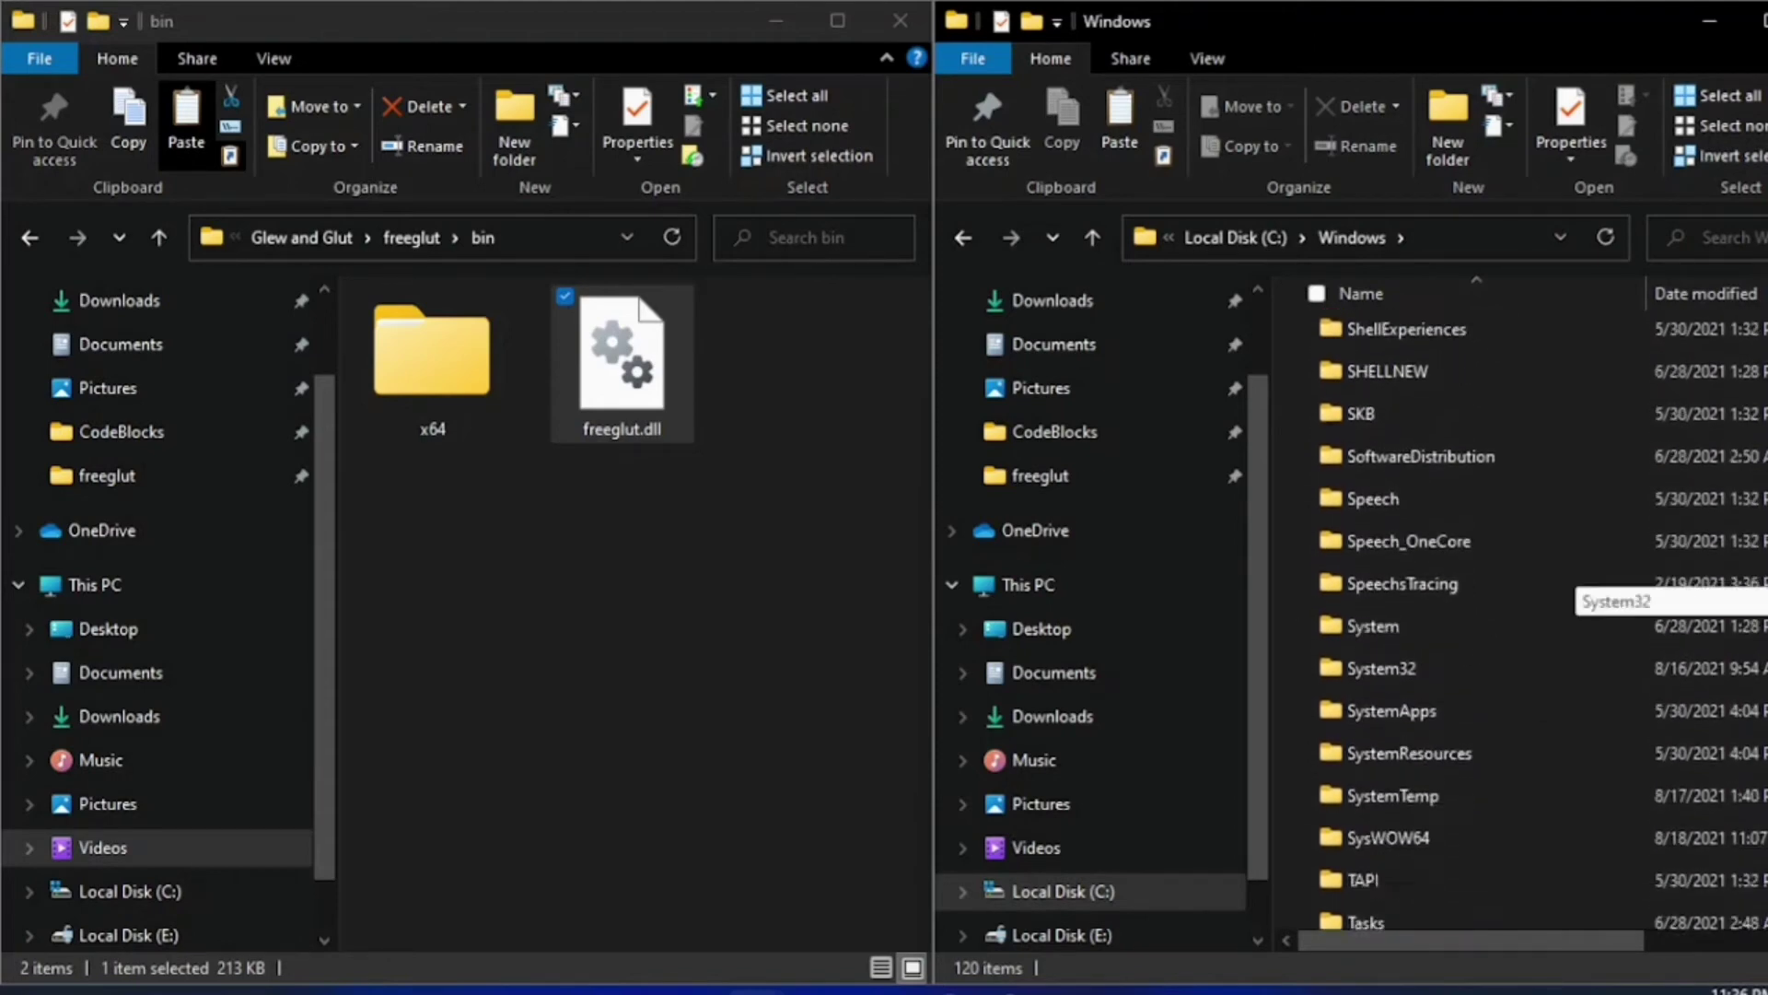
{"action": "left_click", "coordinate": [1467, 652]}
{"action": "double_click", "coordinate": [1467, 650]}
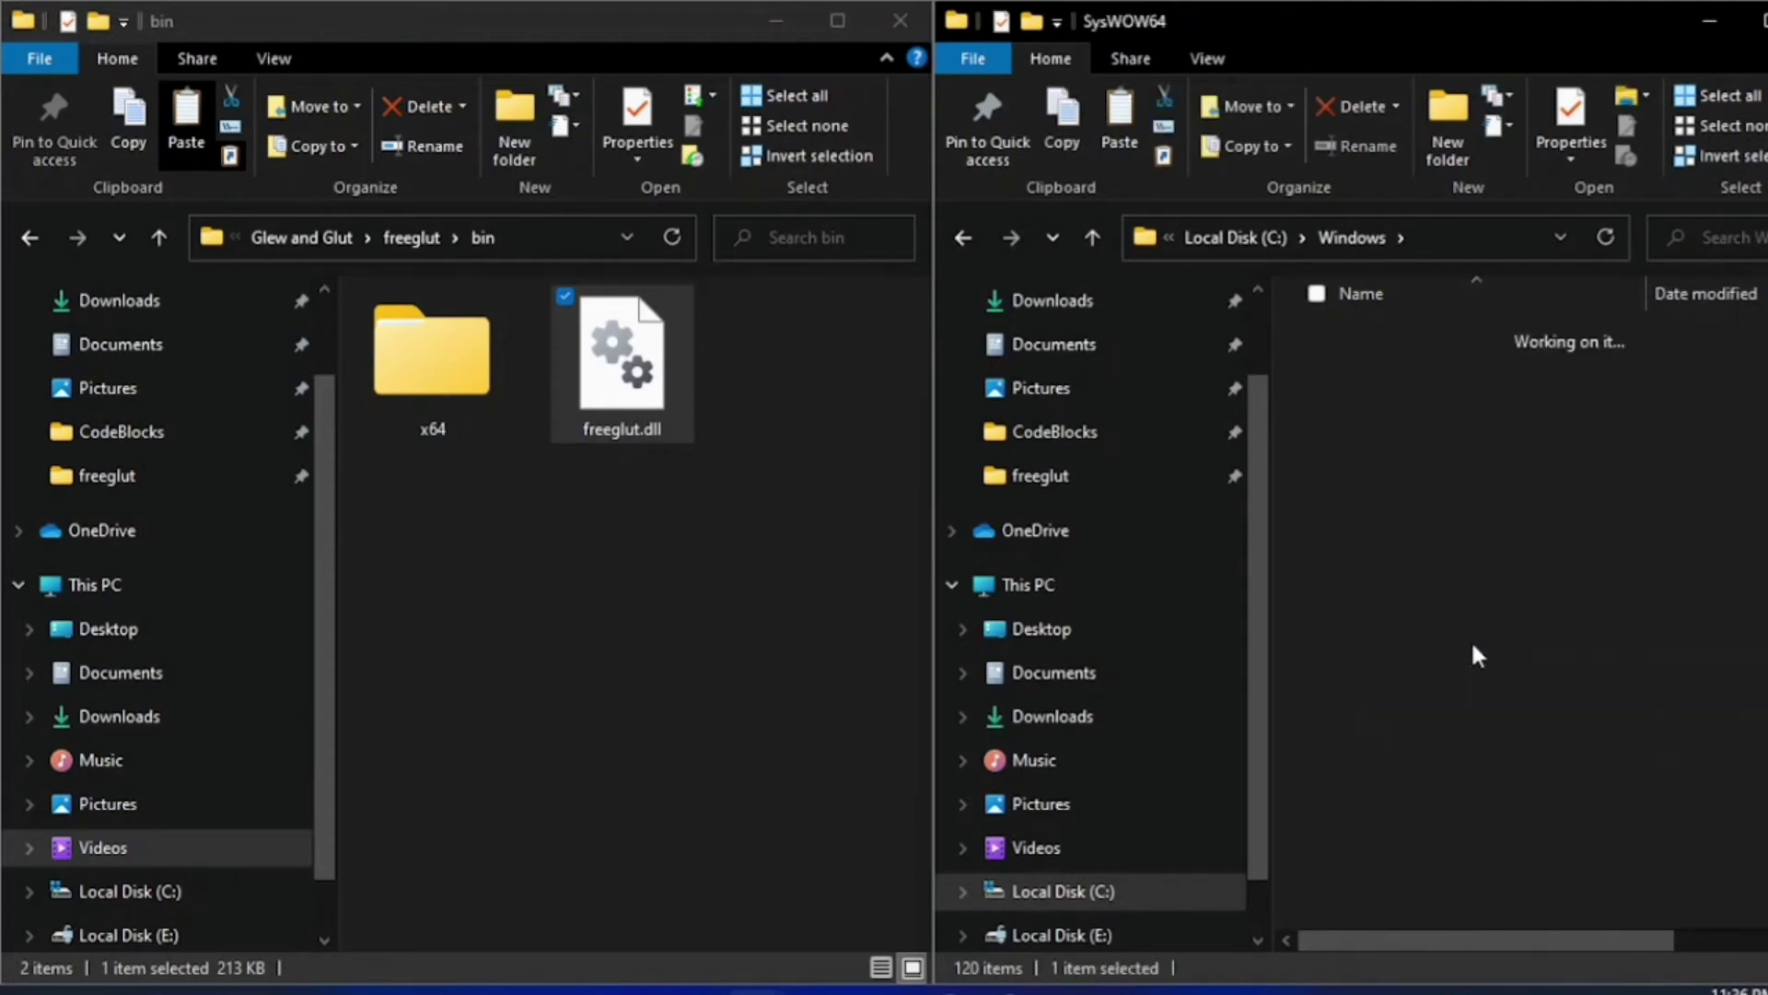
Try to paste freeglut.dll into SysWOW64, and cancel replacing the file with the same name.
{"action": "right_click", "coordinate": [1589, 692]}
{"action": "left_click", "coordinate": [1620, 495]}
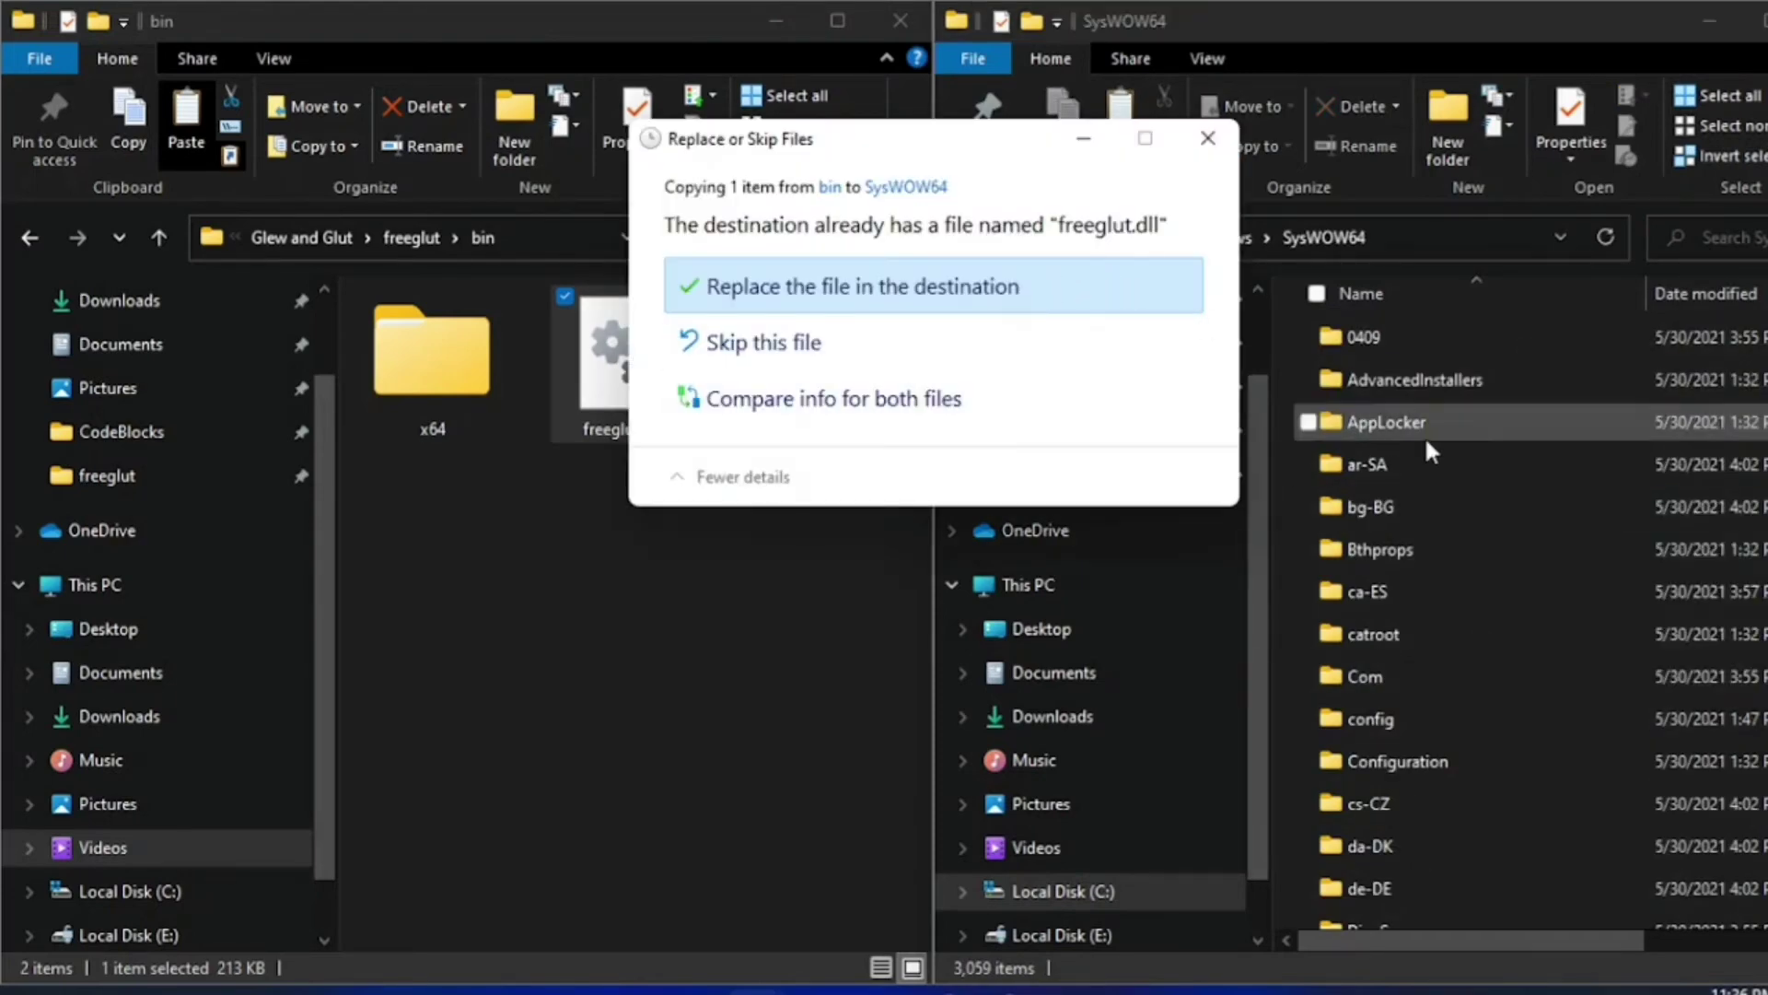
{"action": "left_click", "coordinate": [1209, 139]}
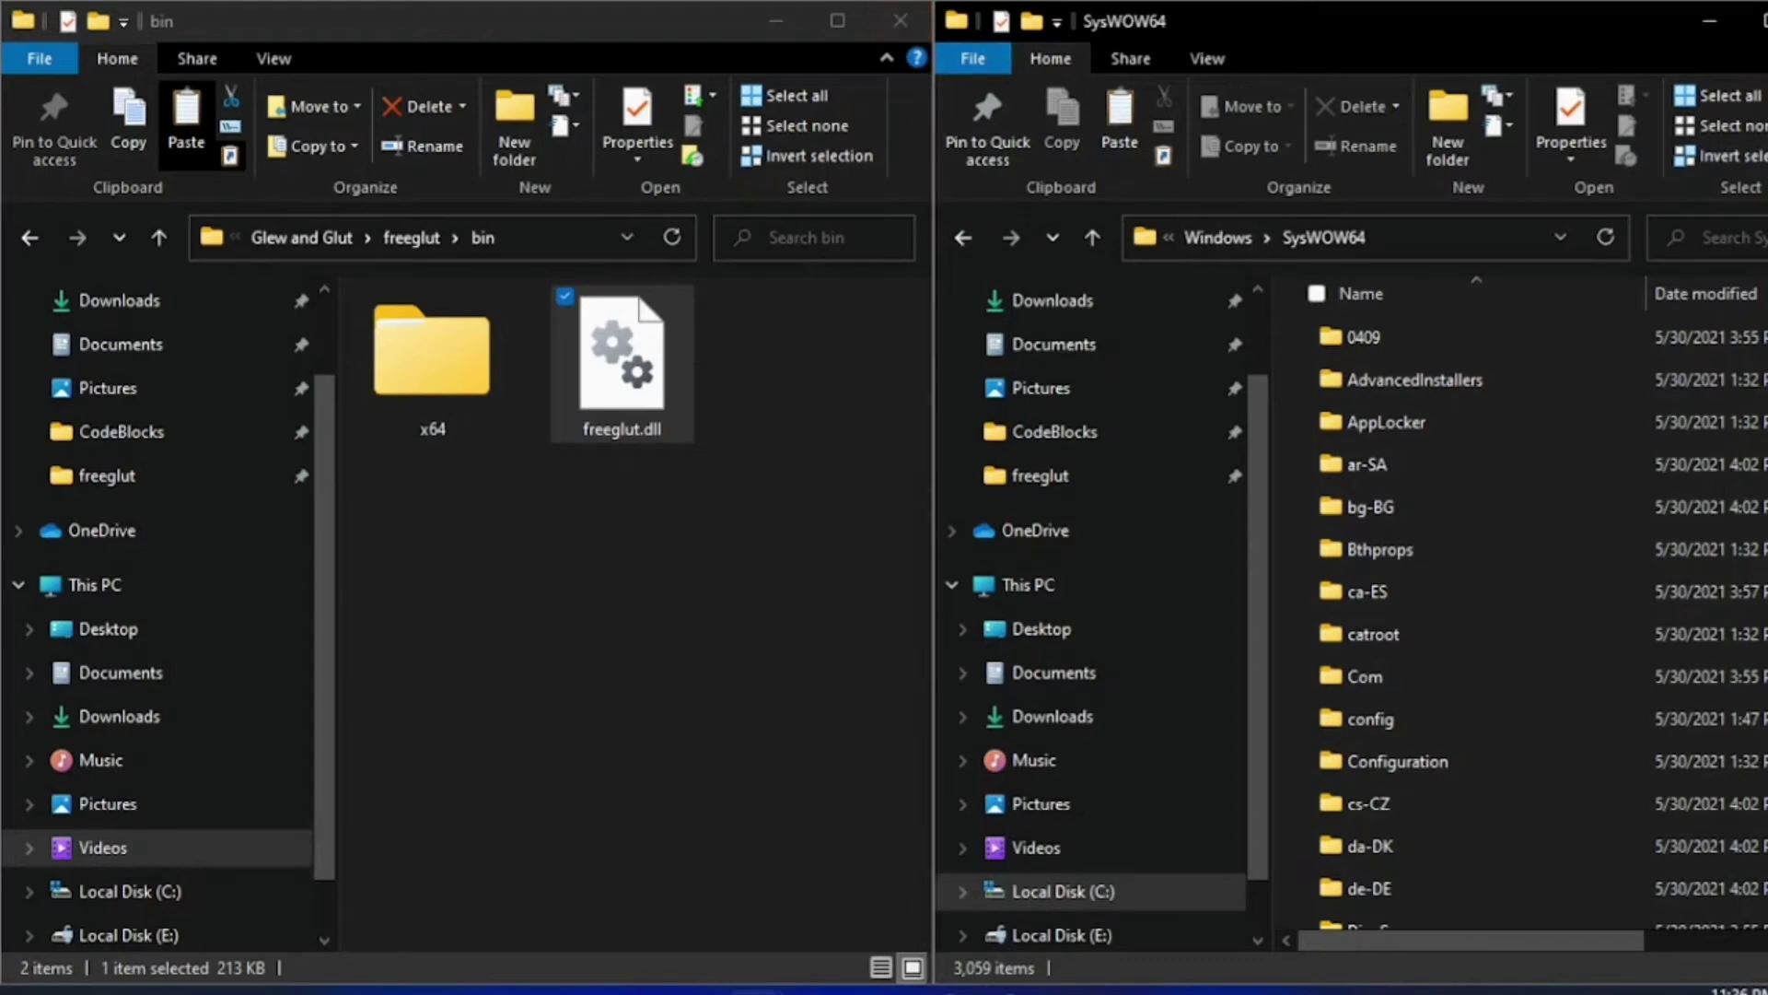
Close both folder windows and open the CodeBlocks installation folder in a new maximized File Explorer window.
{"action": "key", "text": "alt+F4"}
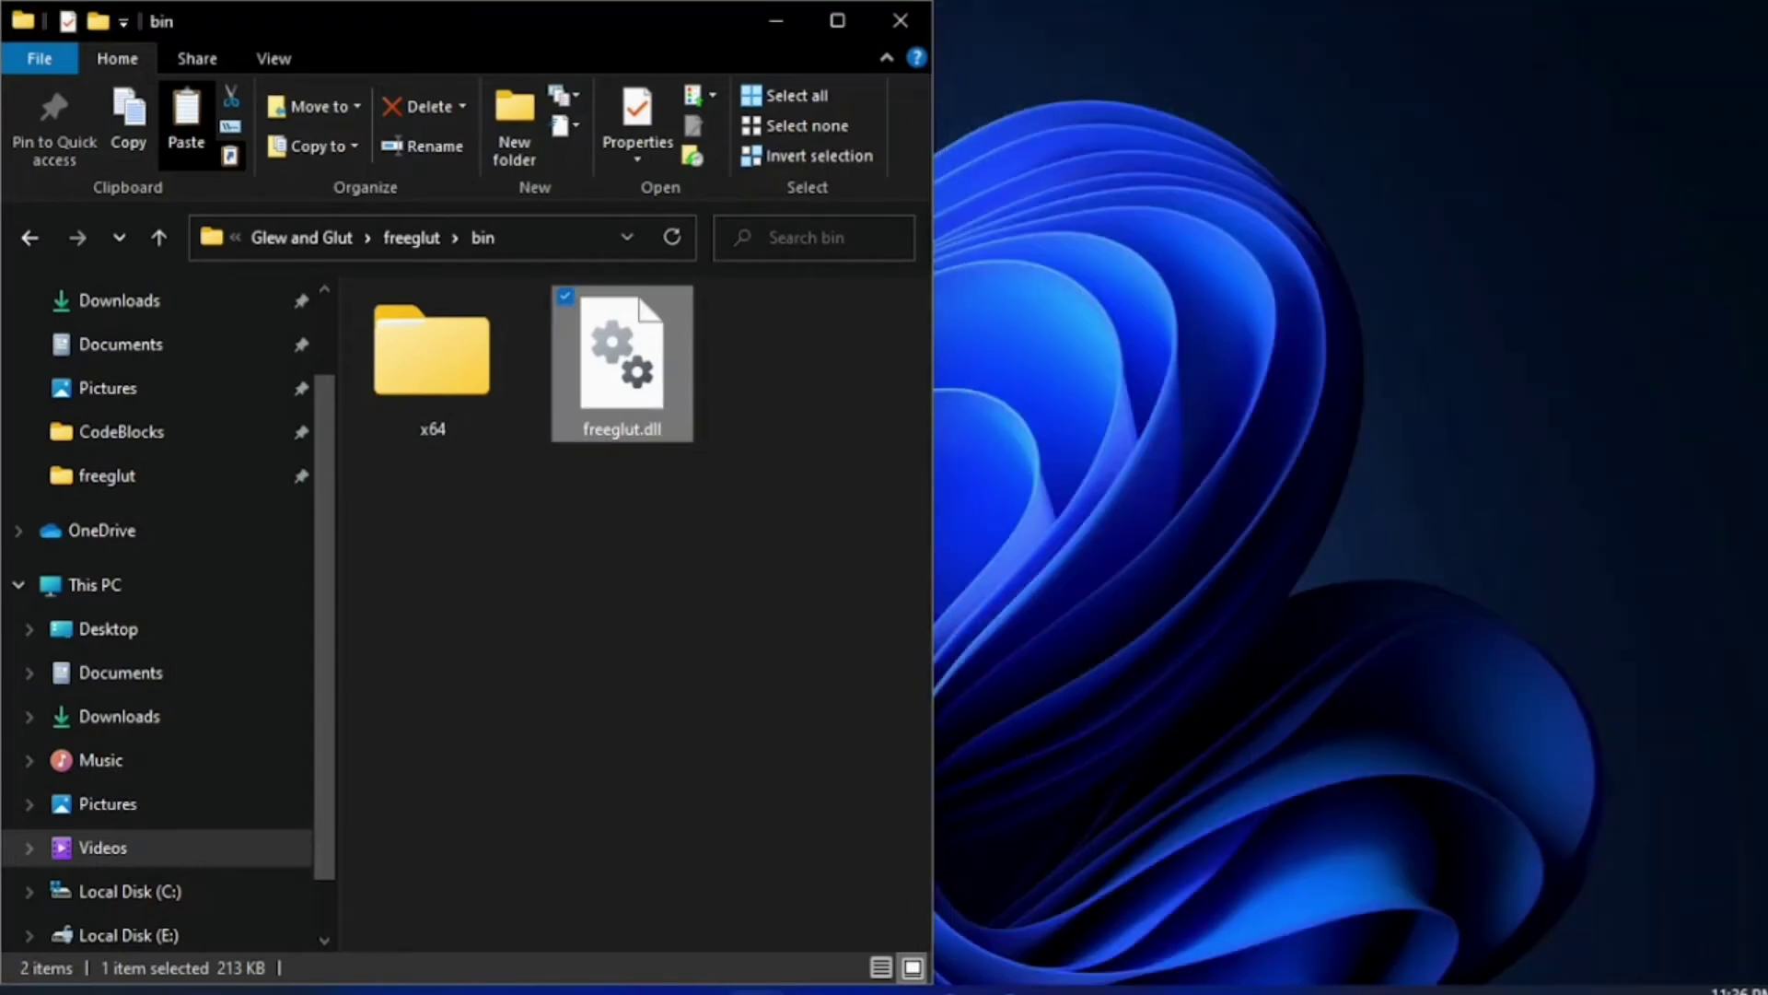
{"action": "left_click", "coordinate": [900, 20]}
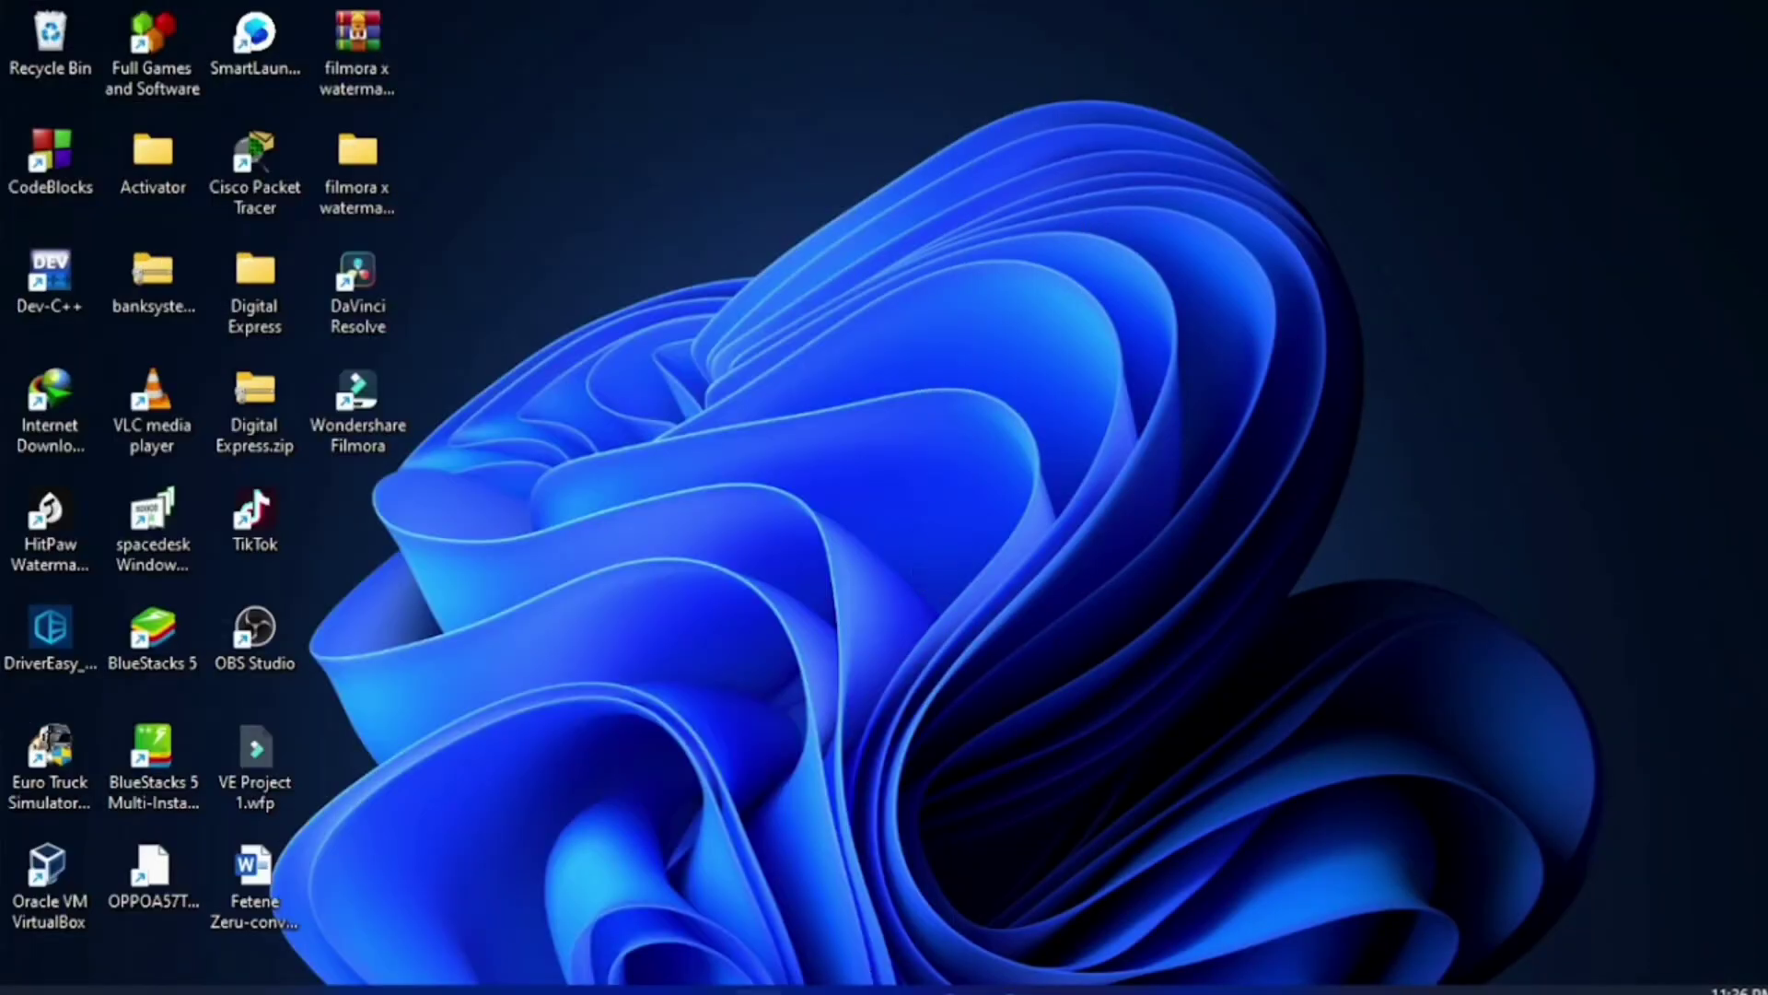
{"action": "key", "text": "super+e"}
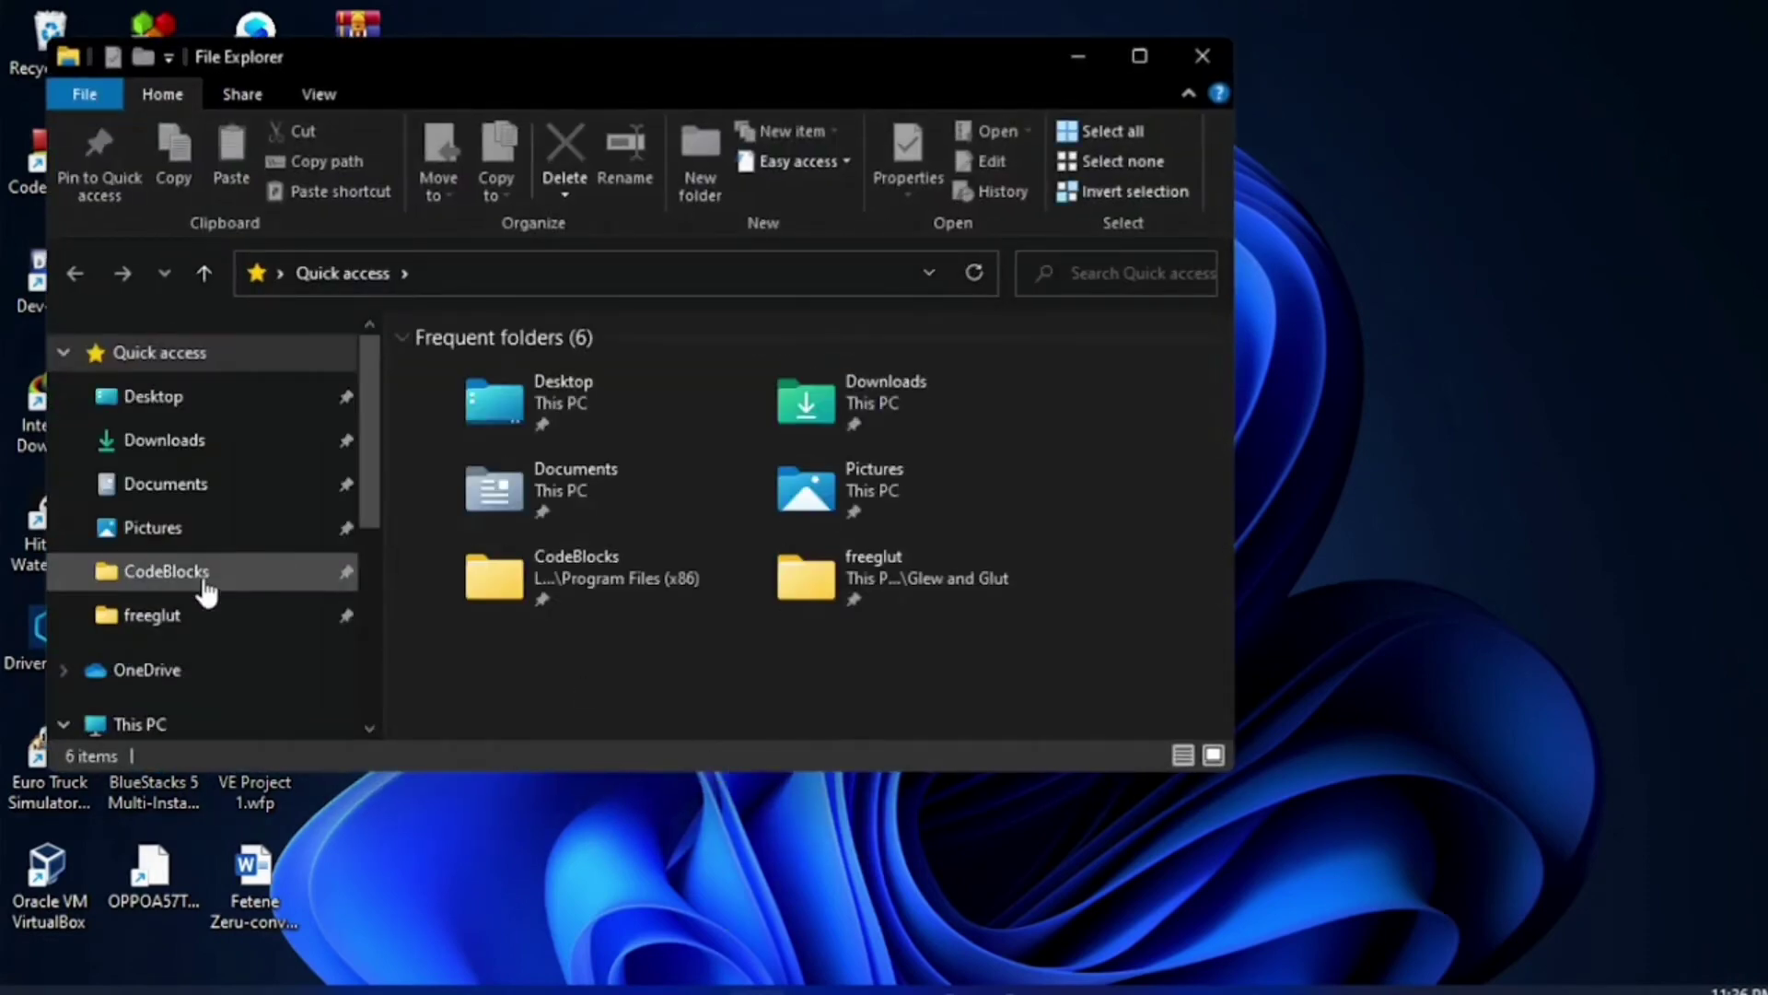
{"action": "left_click", "coordinate": [205, 573]}
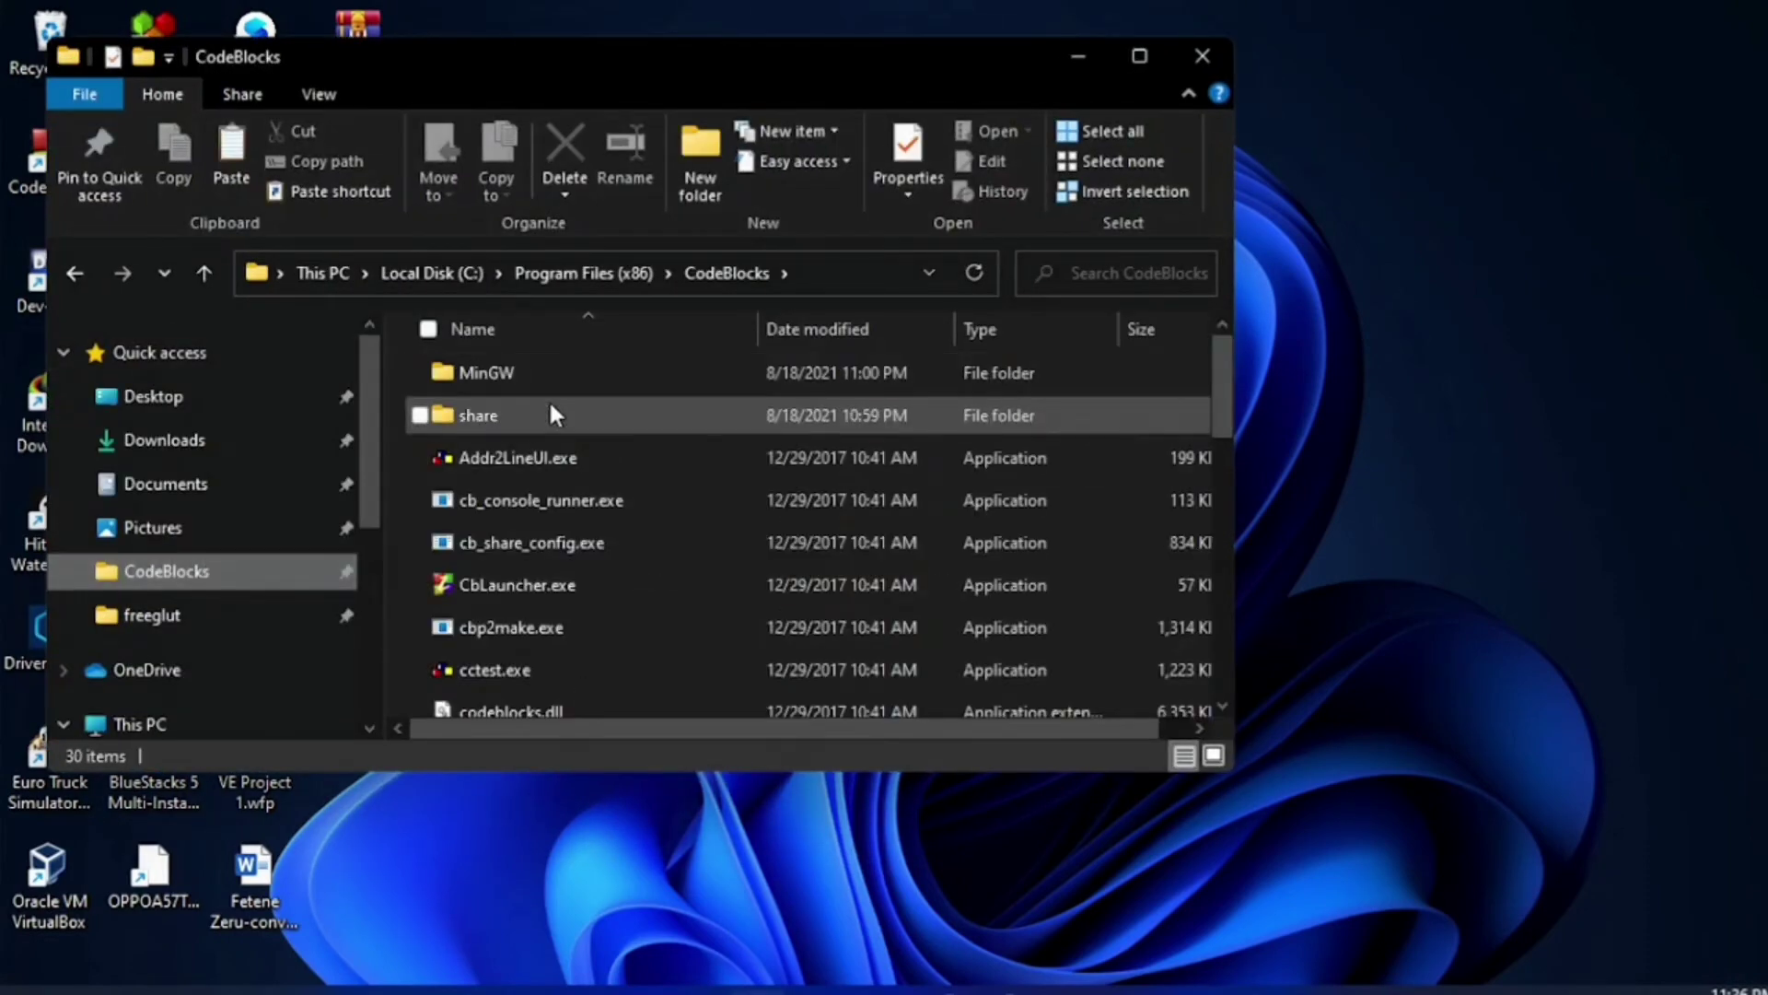
{"action": "left_click", "coordinate": [1141, 55]}
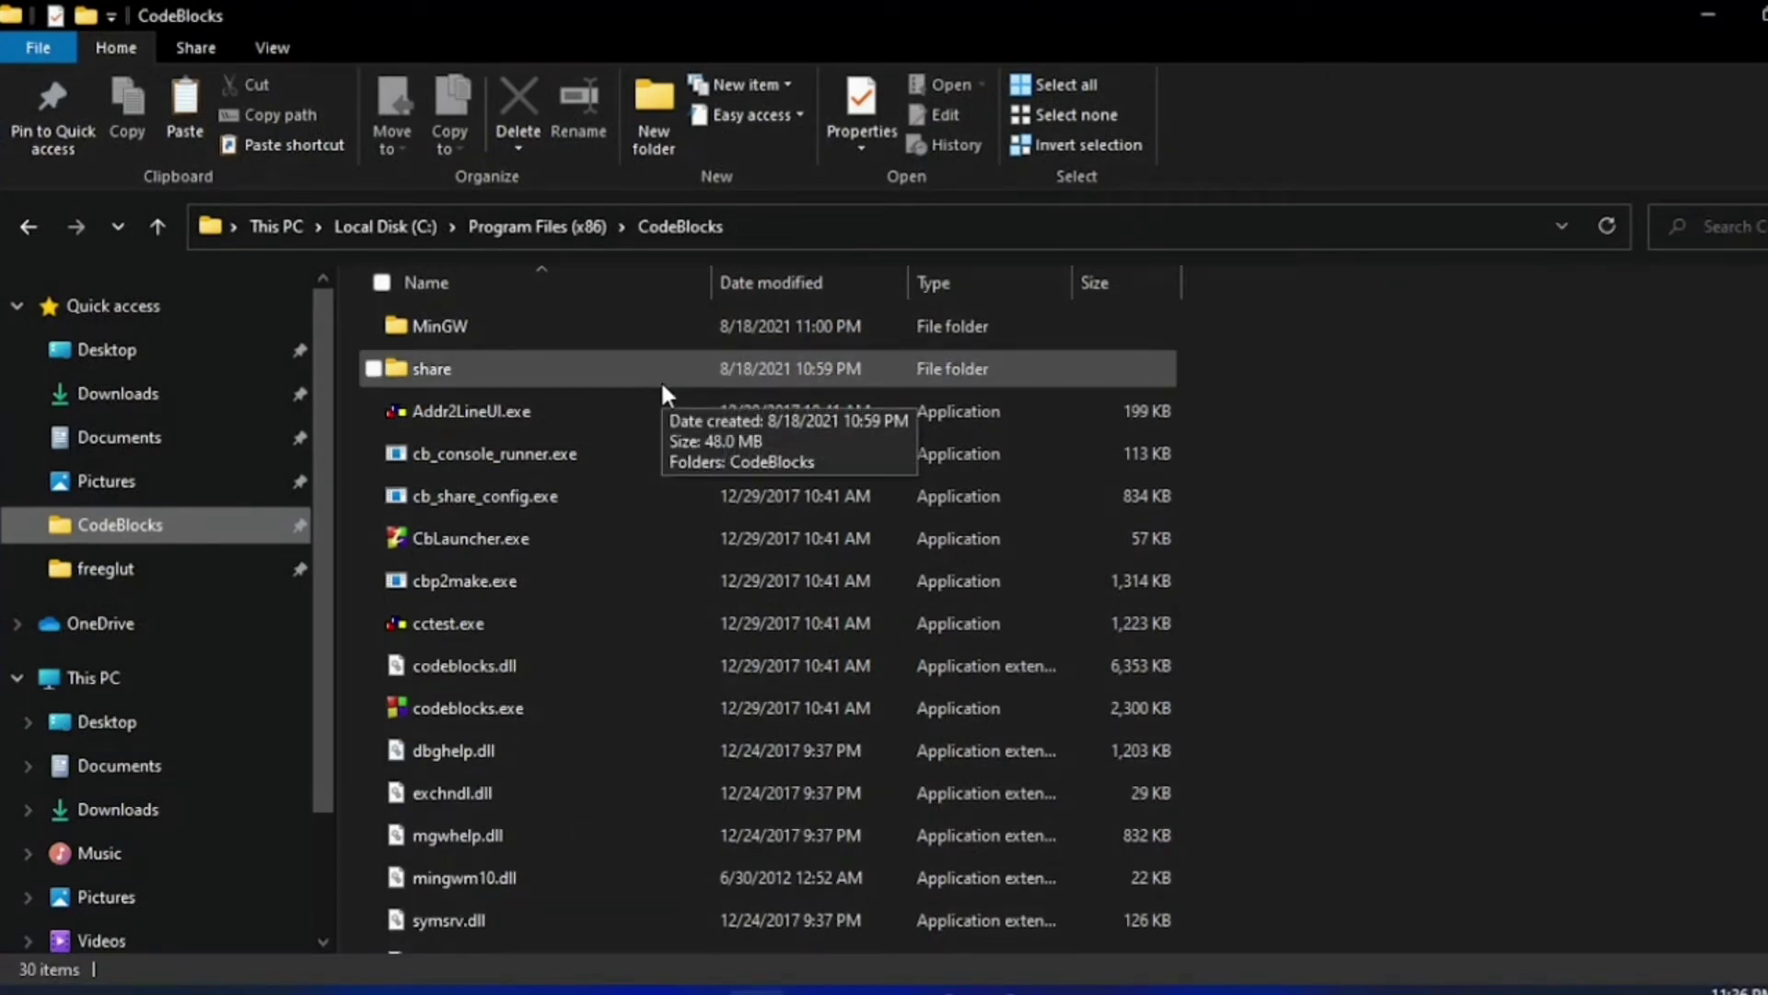
Open the share\CodeBlocks\templates folder inside the installation and locate the glut template files.
{"action": "double_click", "coordinate": [595, 361]}
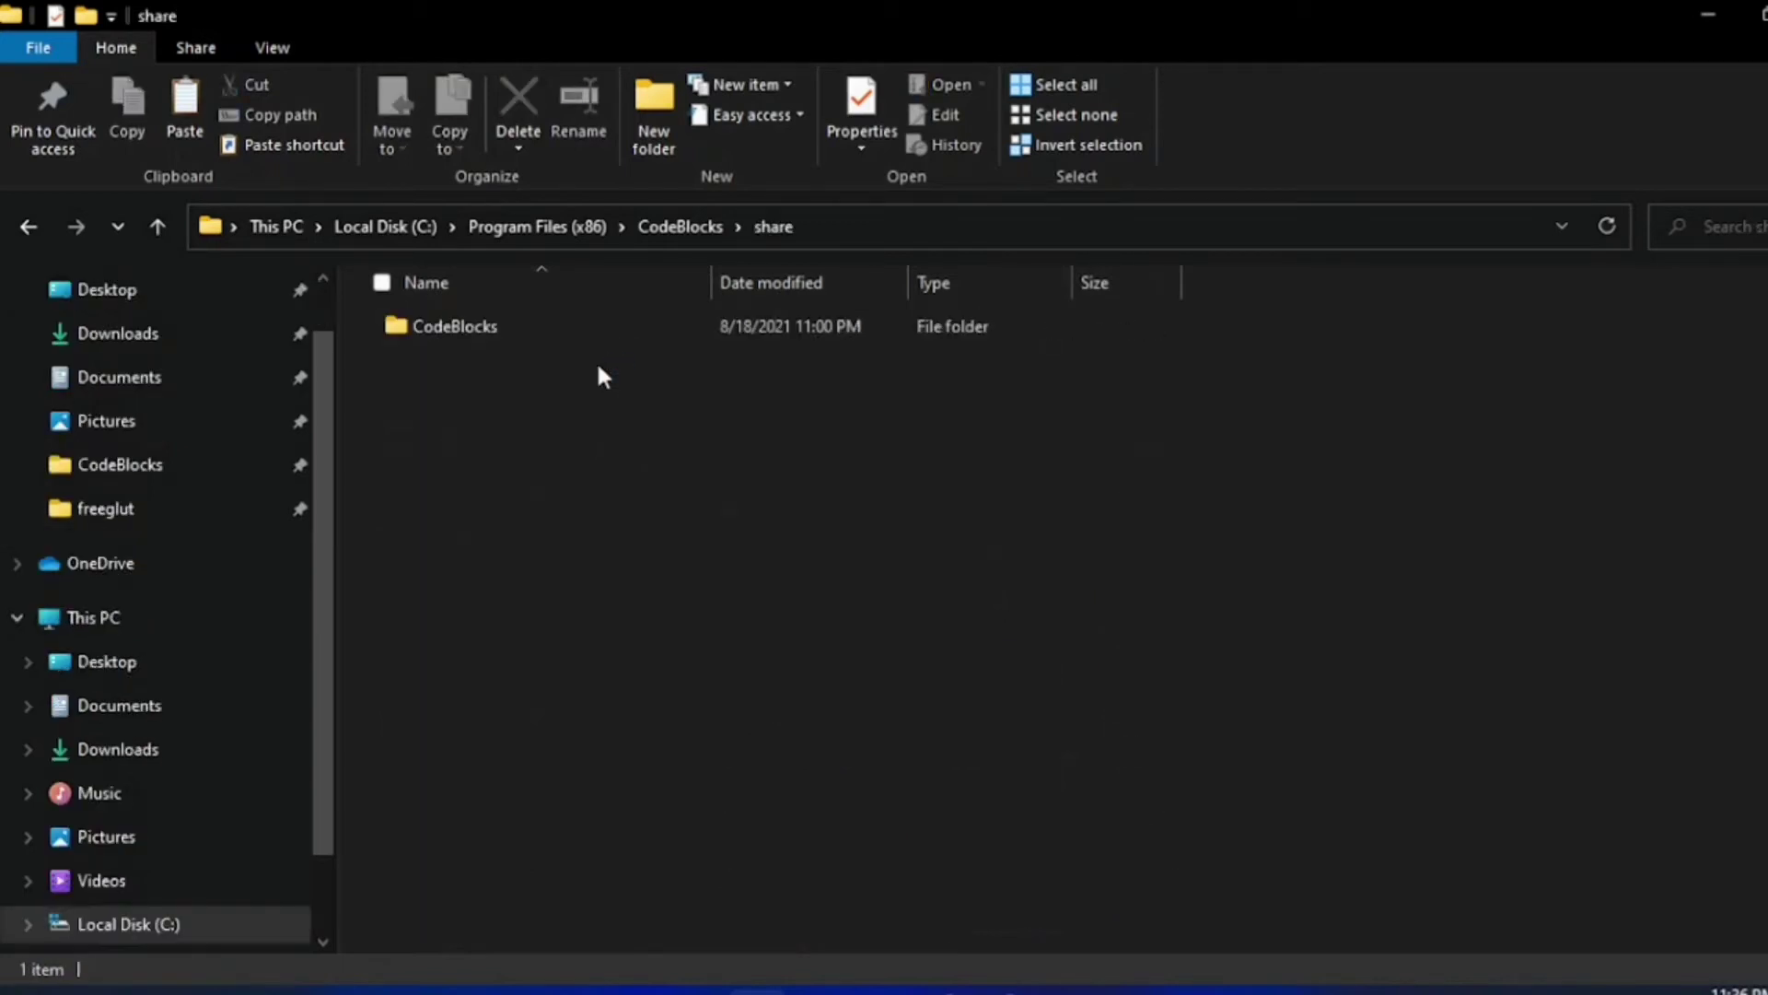
{"action": "double_click", "coordinate": [554, 329]}
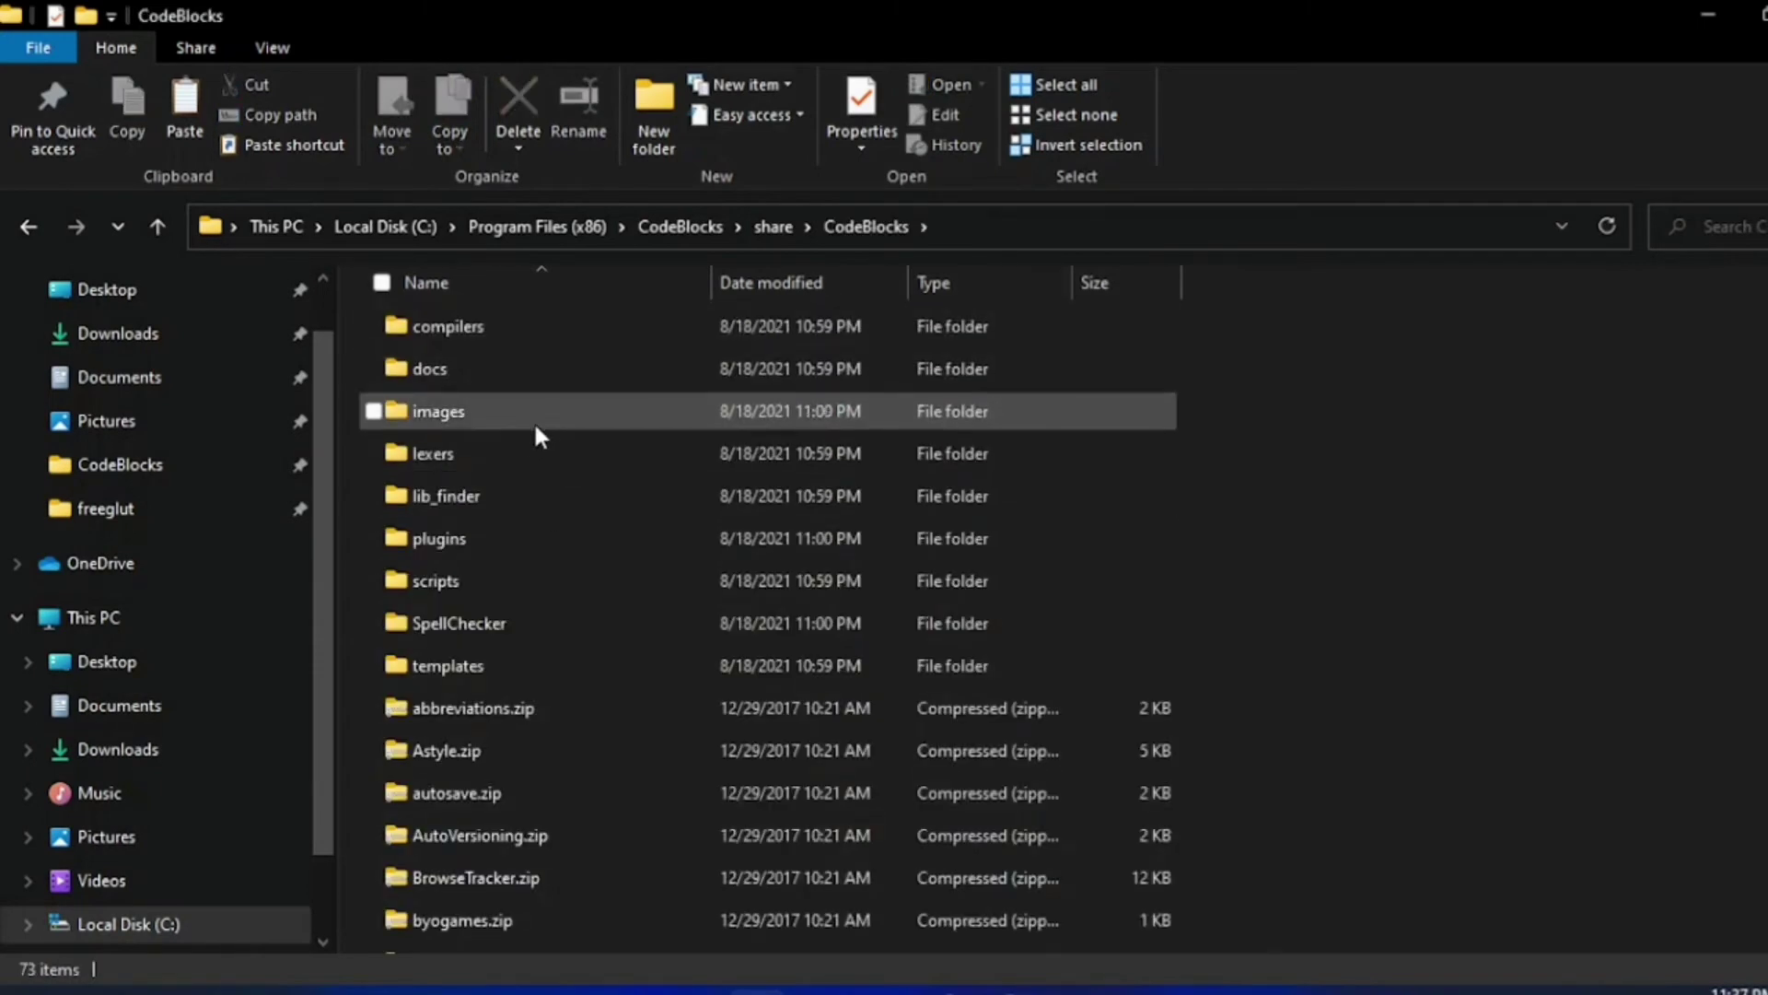
{"action": "double_click", "coordinate": [506, 660]}
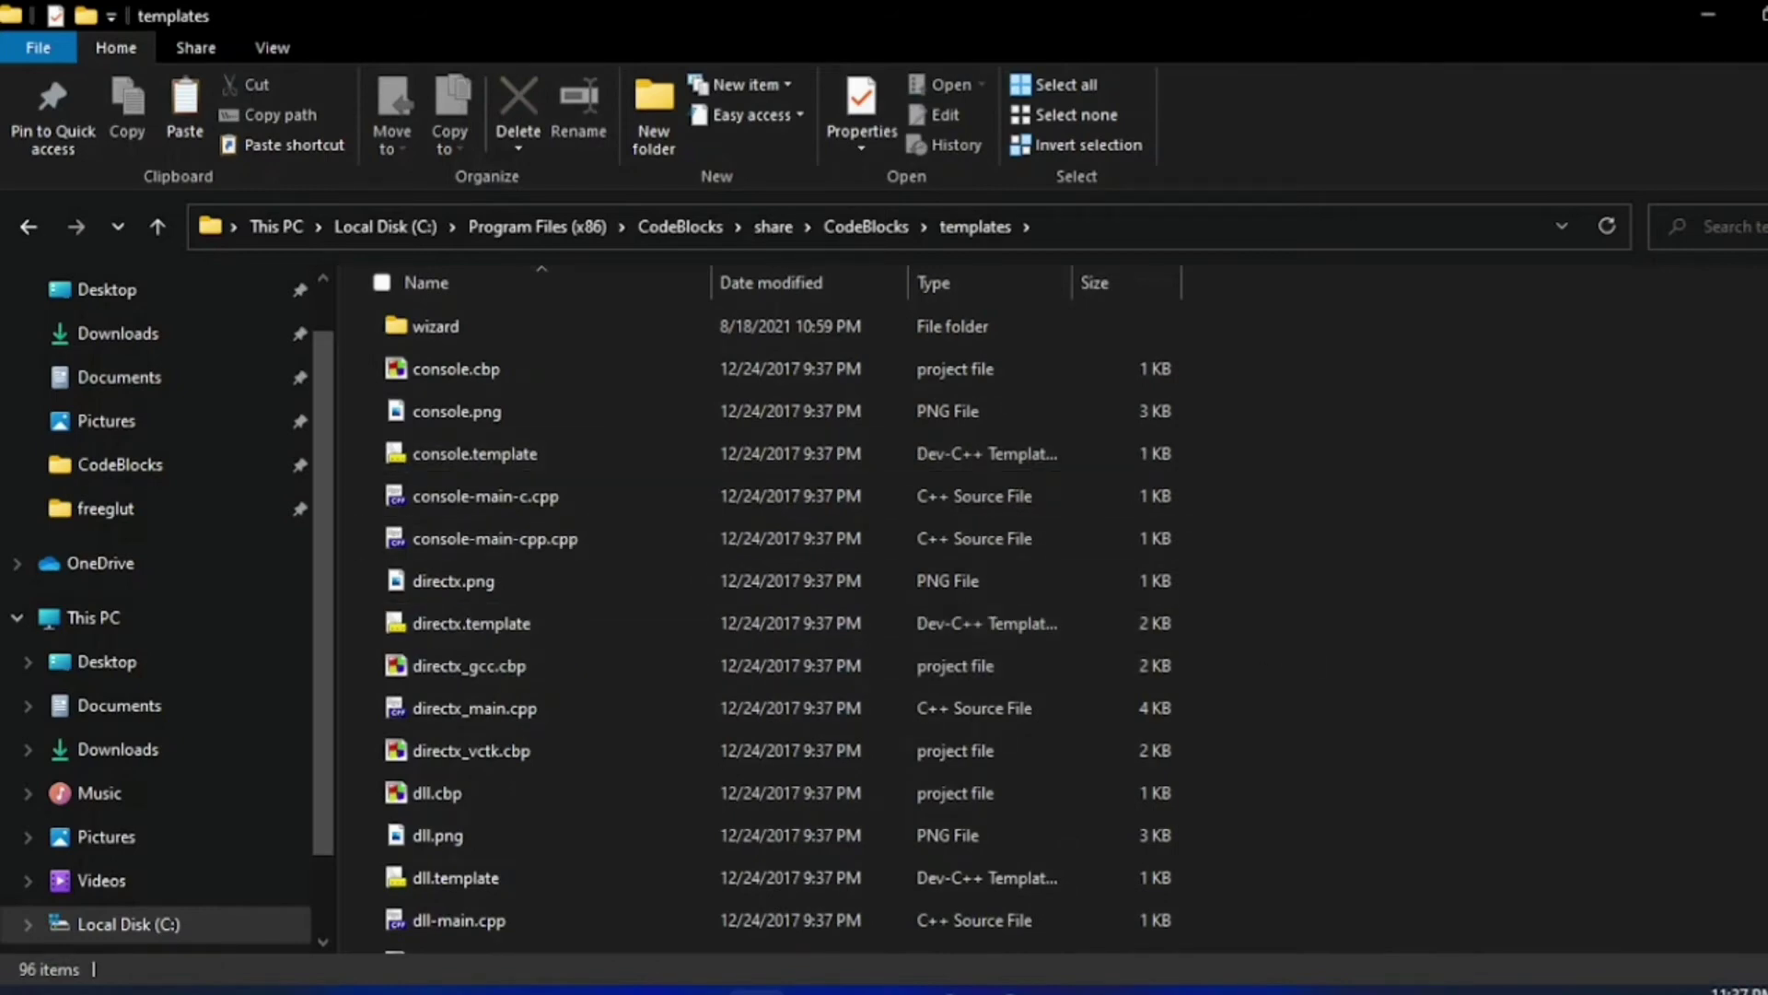
{"action": "scroll", "coordinate": [1050, 626], "scroll_direction": "down", "scroll_amount": 6}
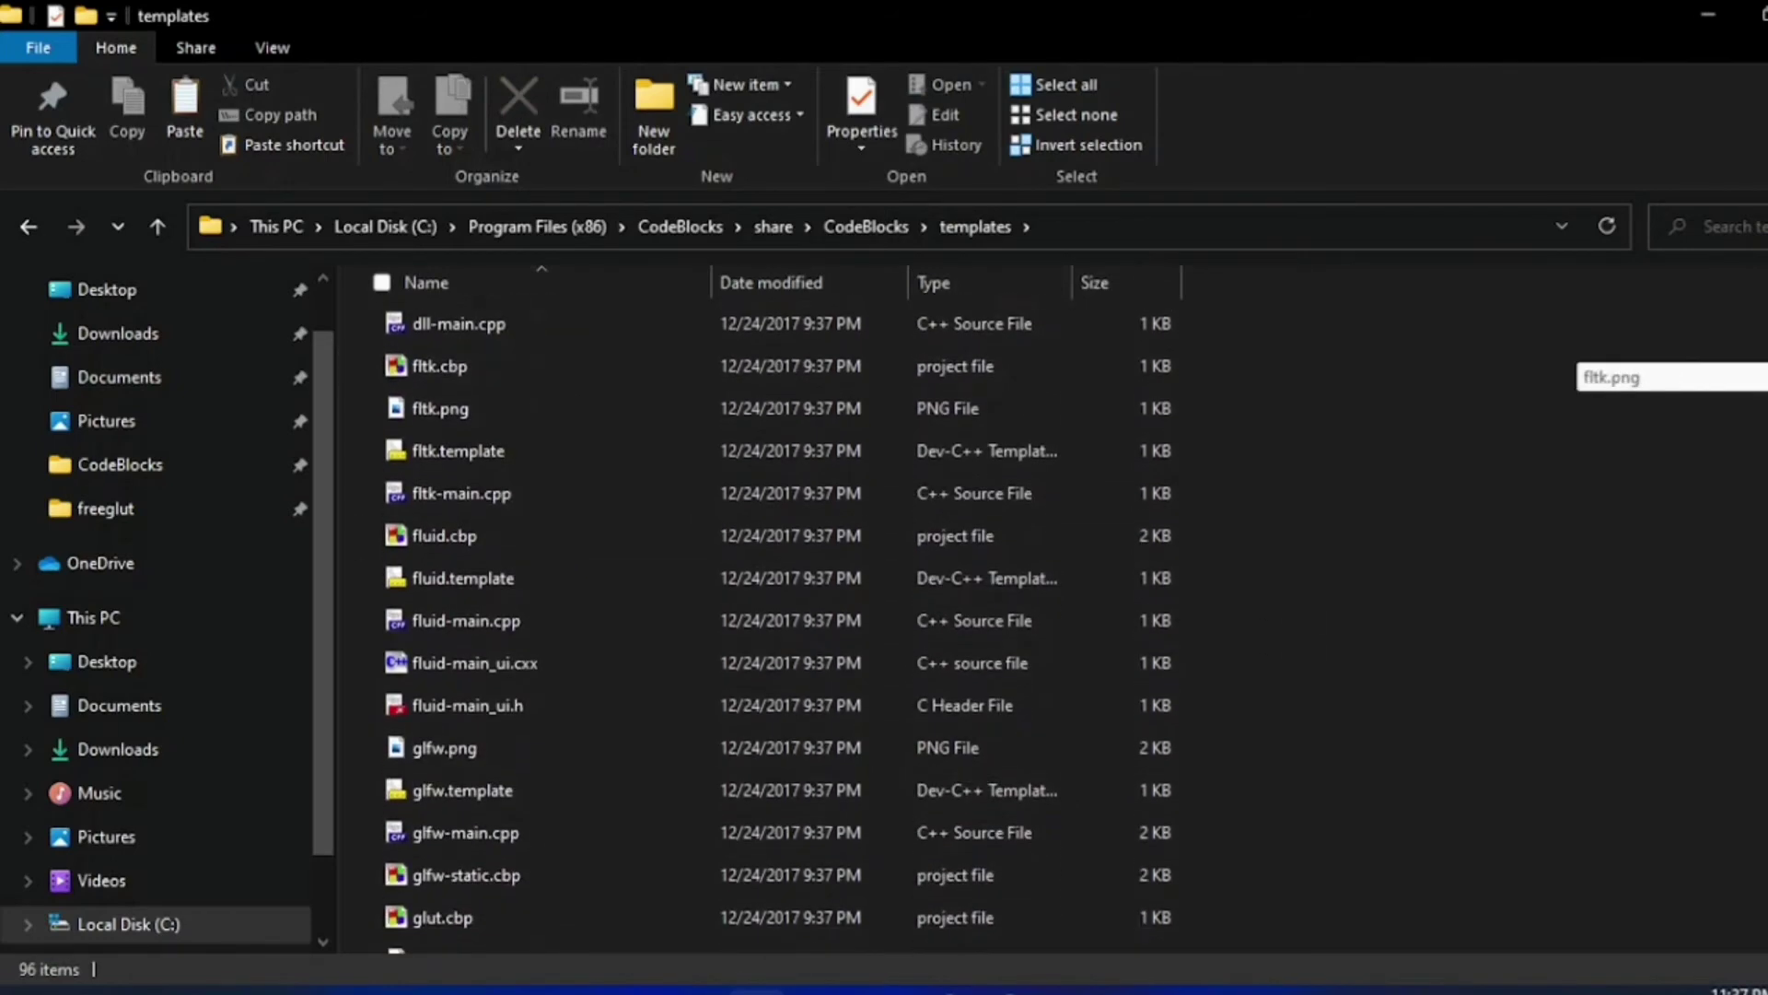
{"action": "scroll", "coordinate": [1050, 626], "scroll_direction": "down", "scroll_amount": 2}
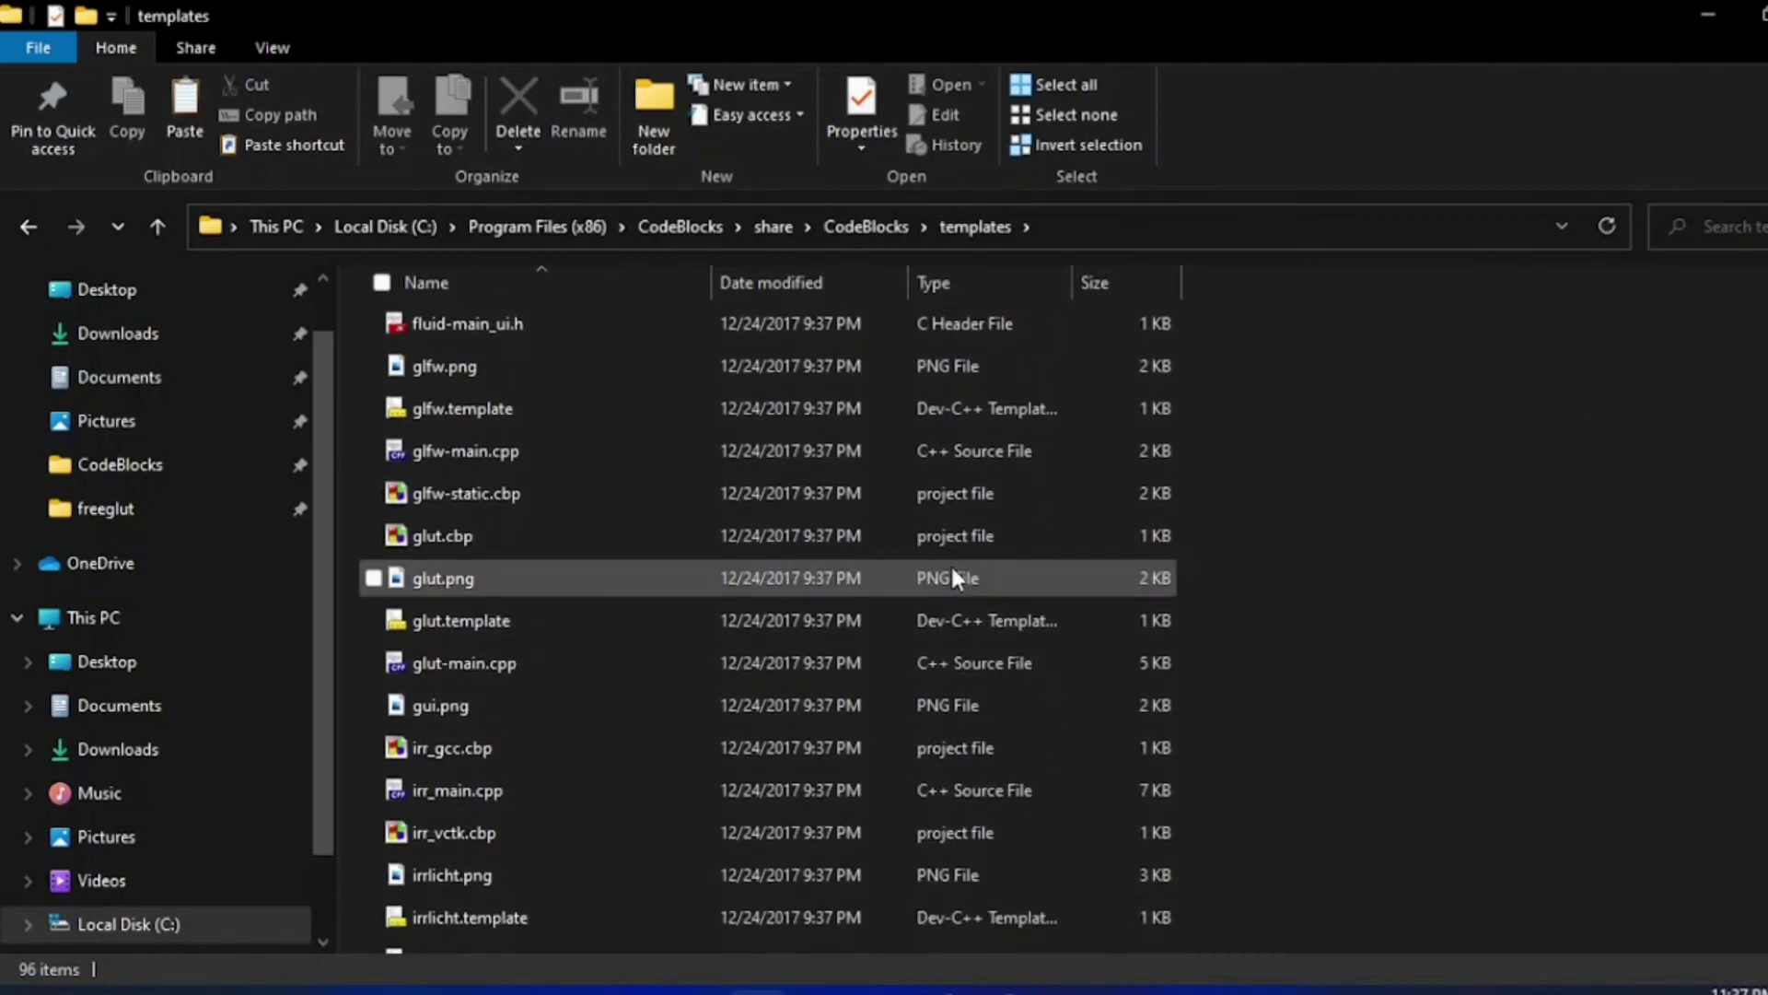
Try to open the glut.cbp template with its default program, and dismiss the resulting dialog.
{"action": "right_click", "coordinate": [744, 529]}
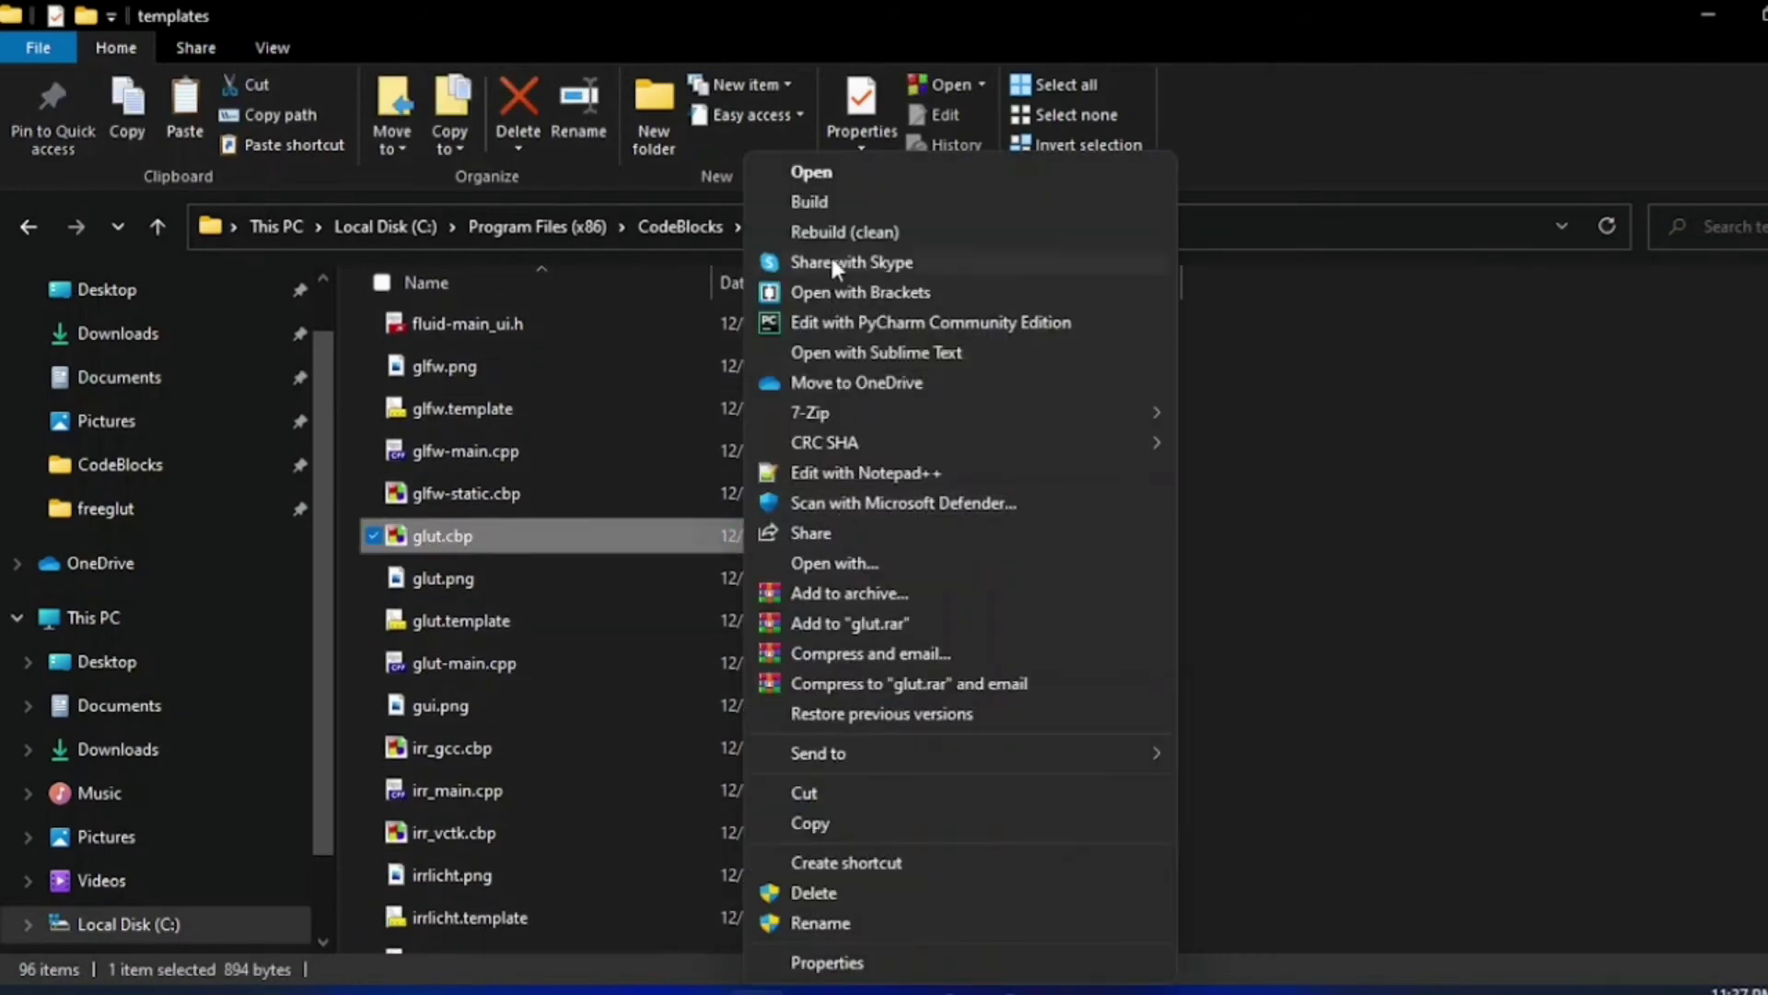
{"action": "left_click", "coordinate": [844, 168]}
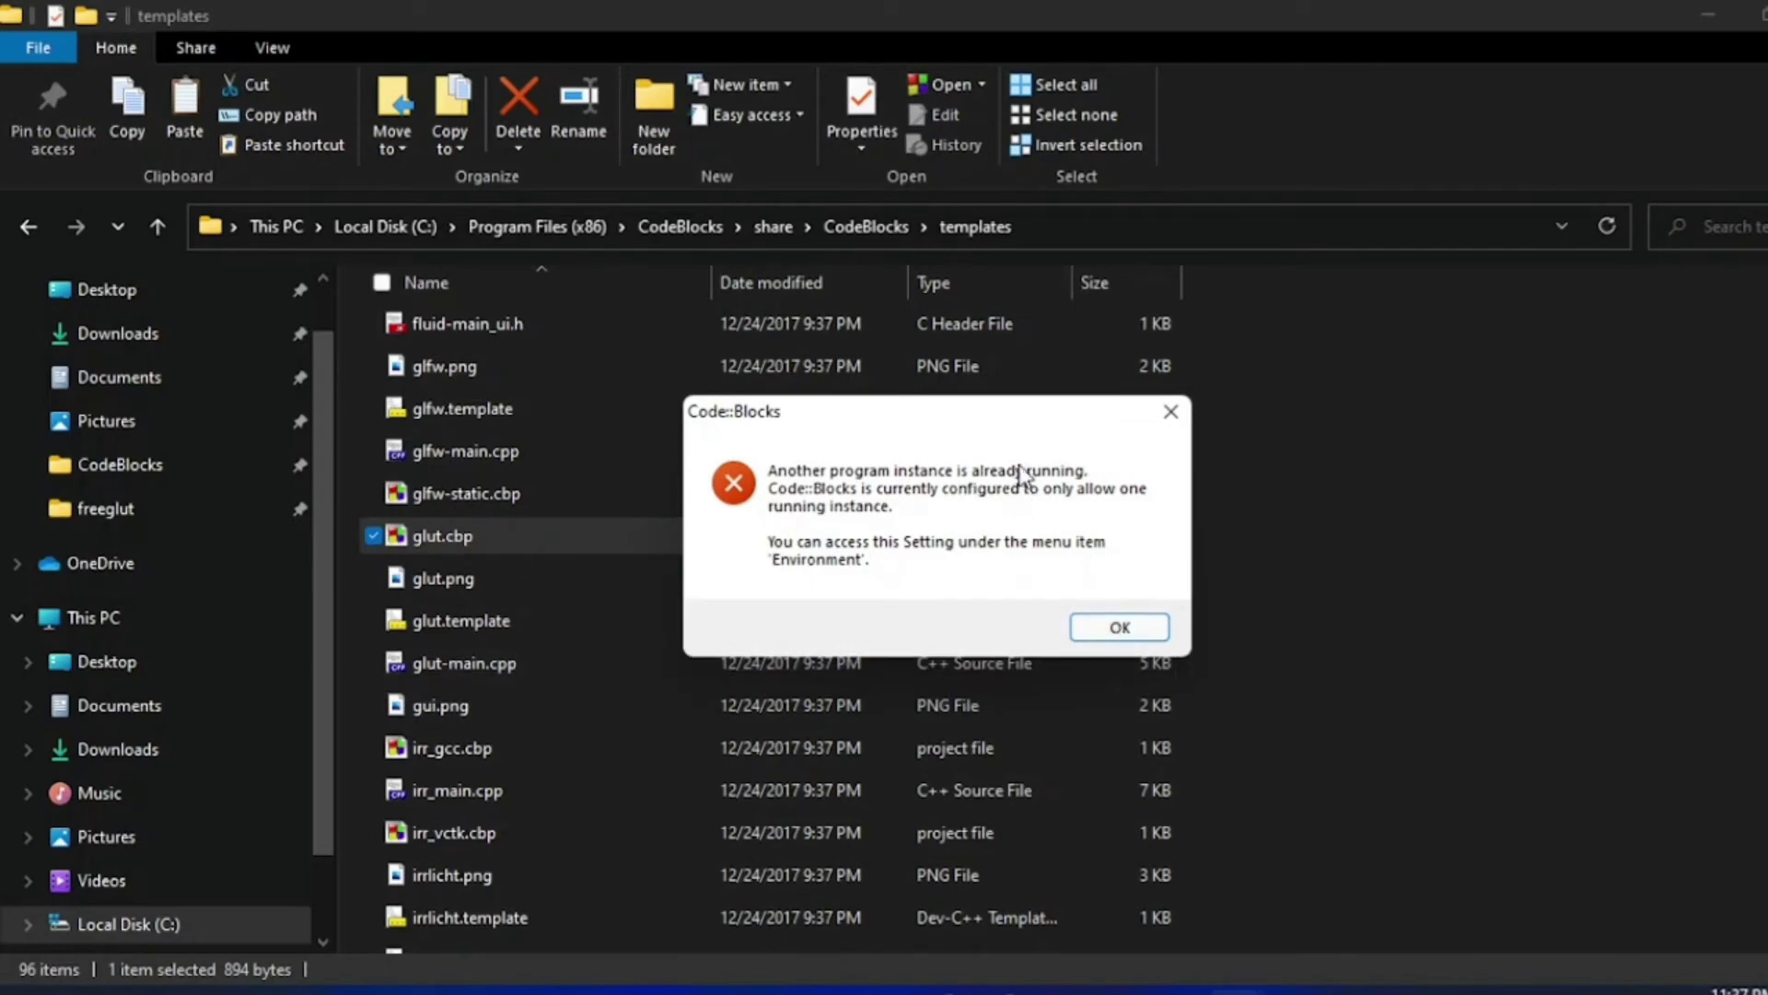
{"action": "left_click", "coordinate": [1110, 626]}
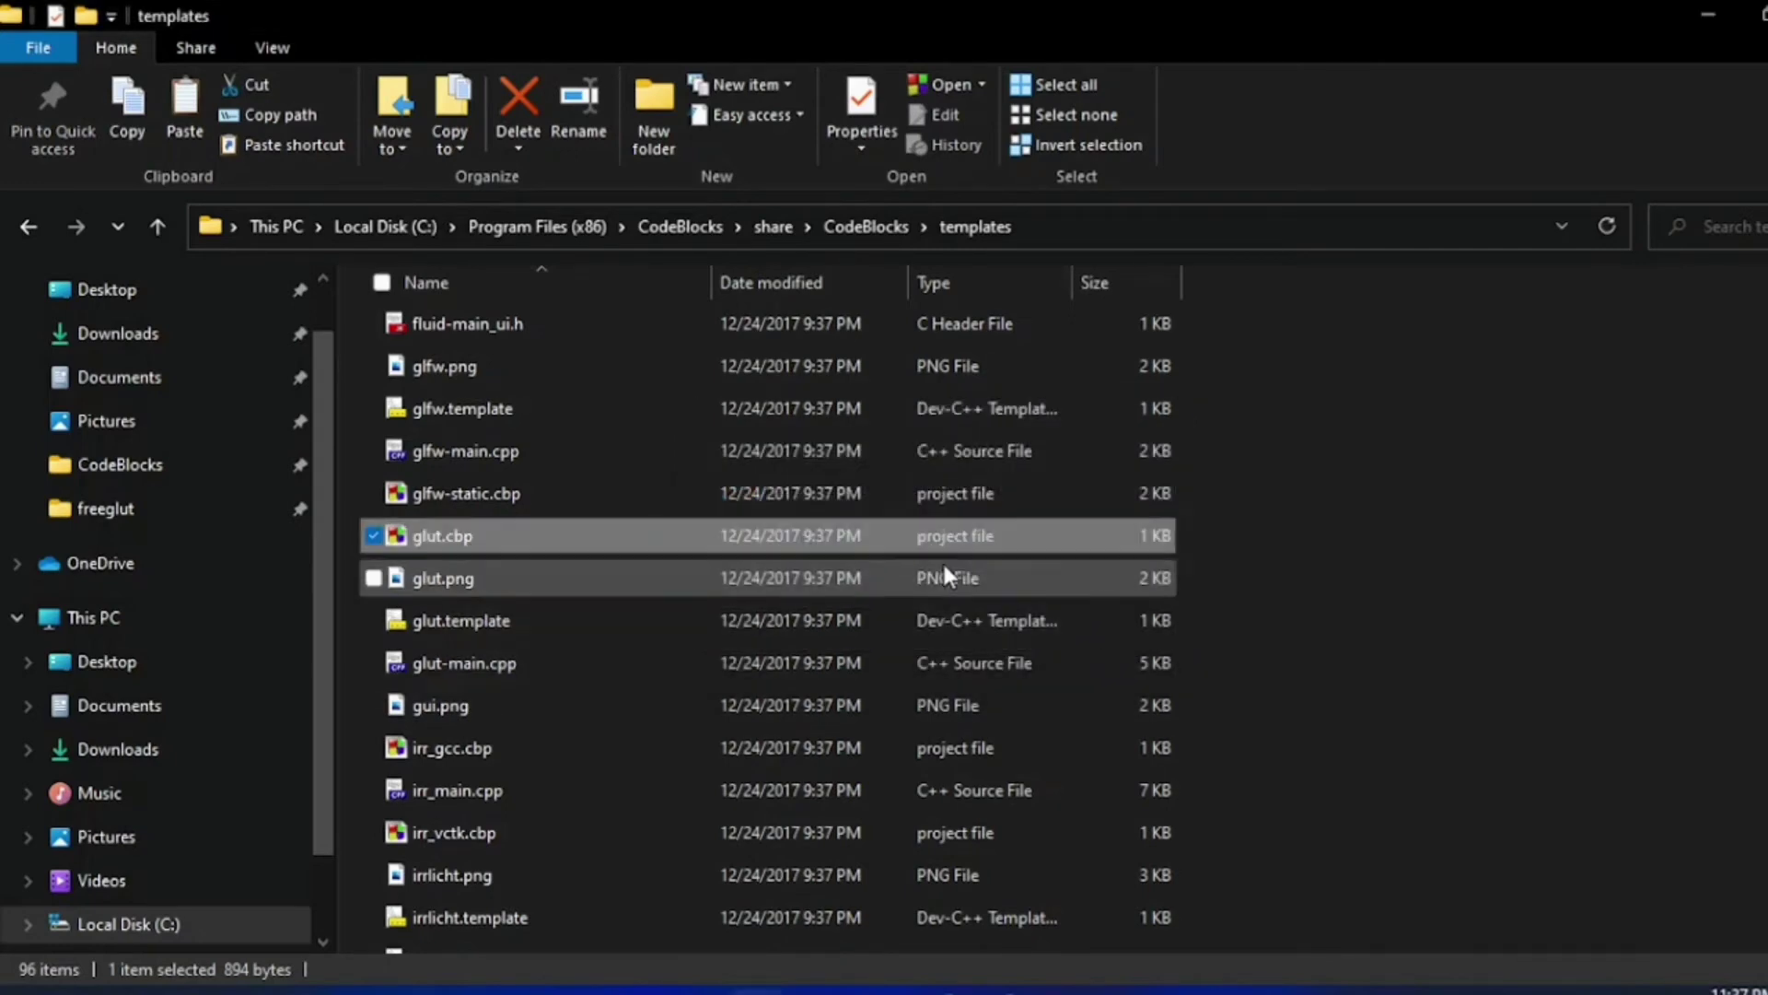
Open glut.cbp in Notepad++ and replace all occurrences of glut32 with freeglut.
{"action": "right_click", "coordinate": [935, 543]}
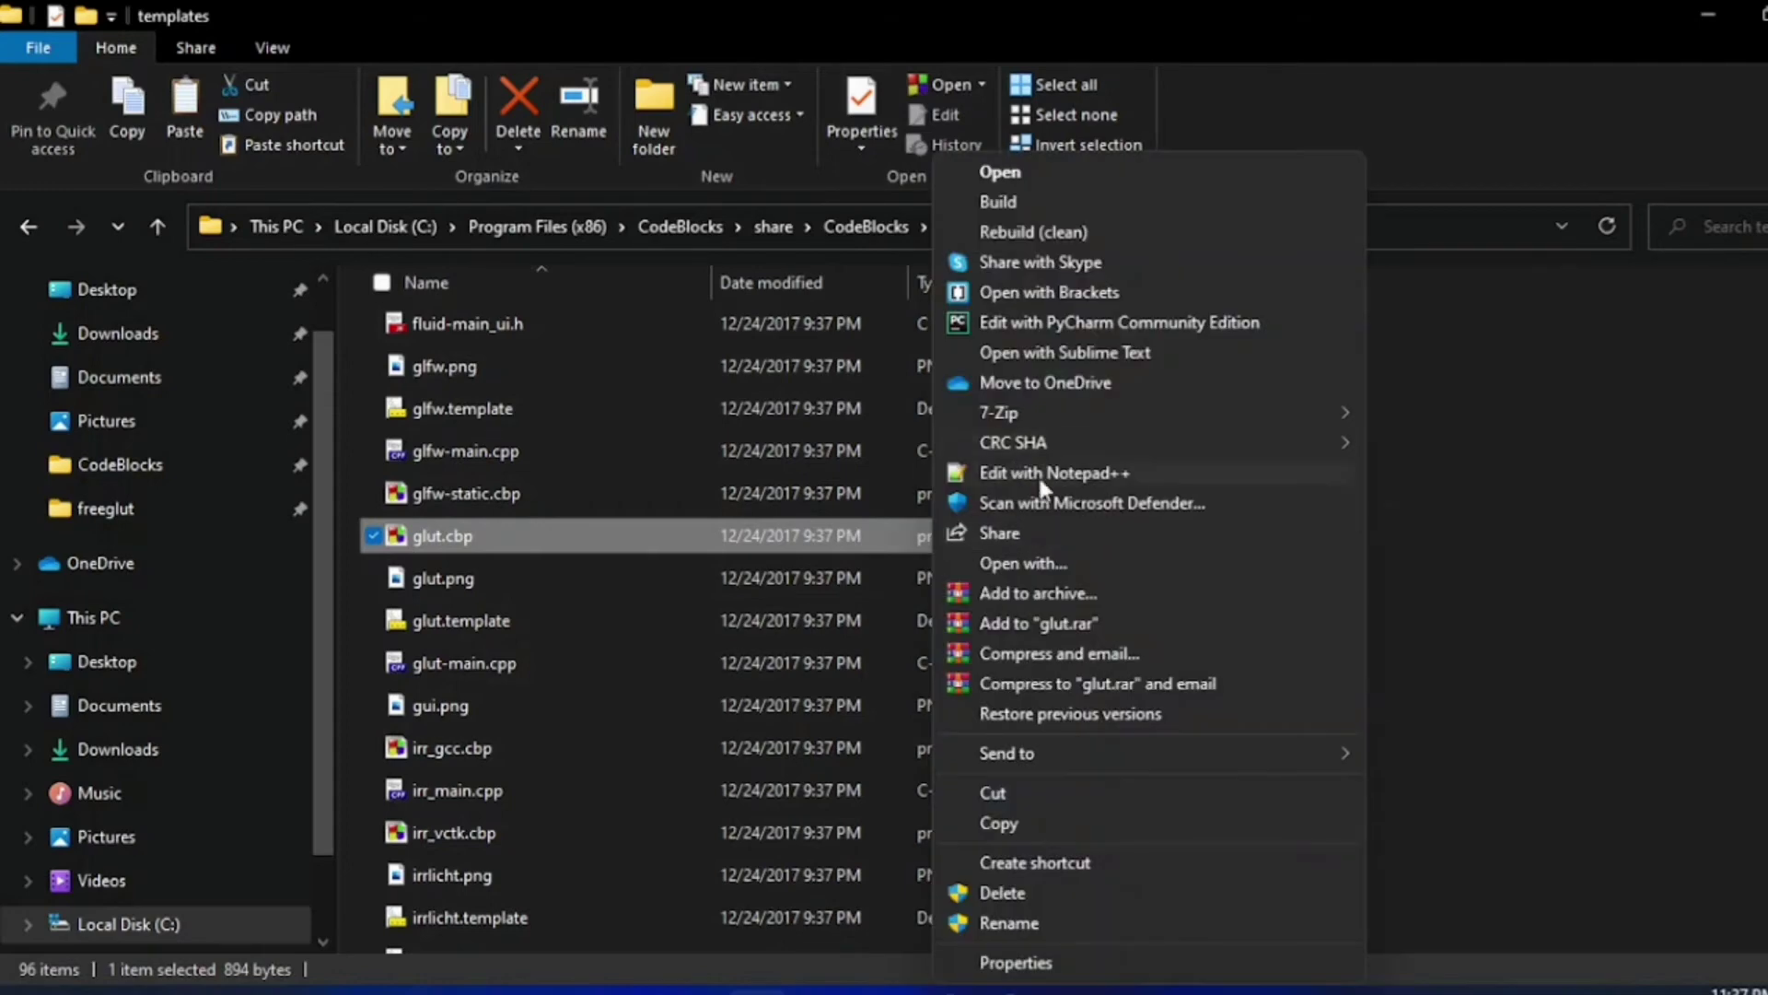
{"action": "left_click", "coordinate": [1058, 468]}
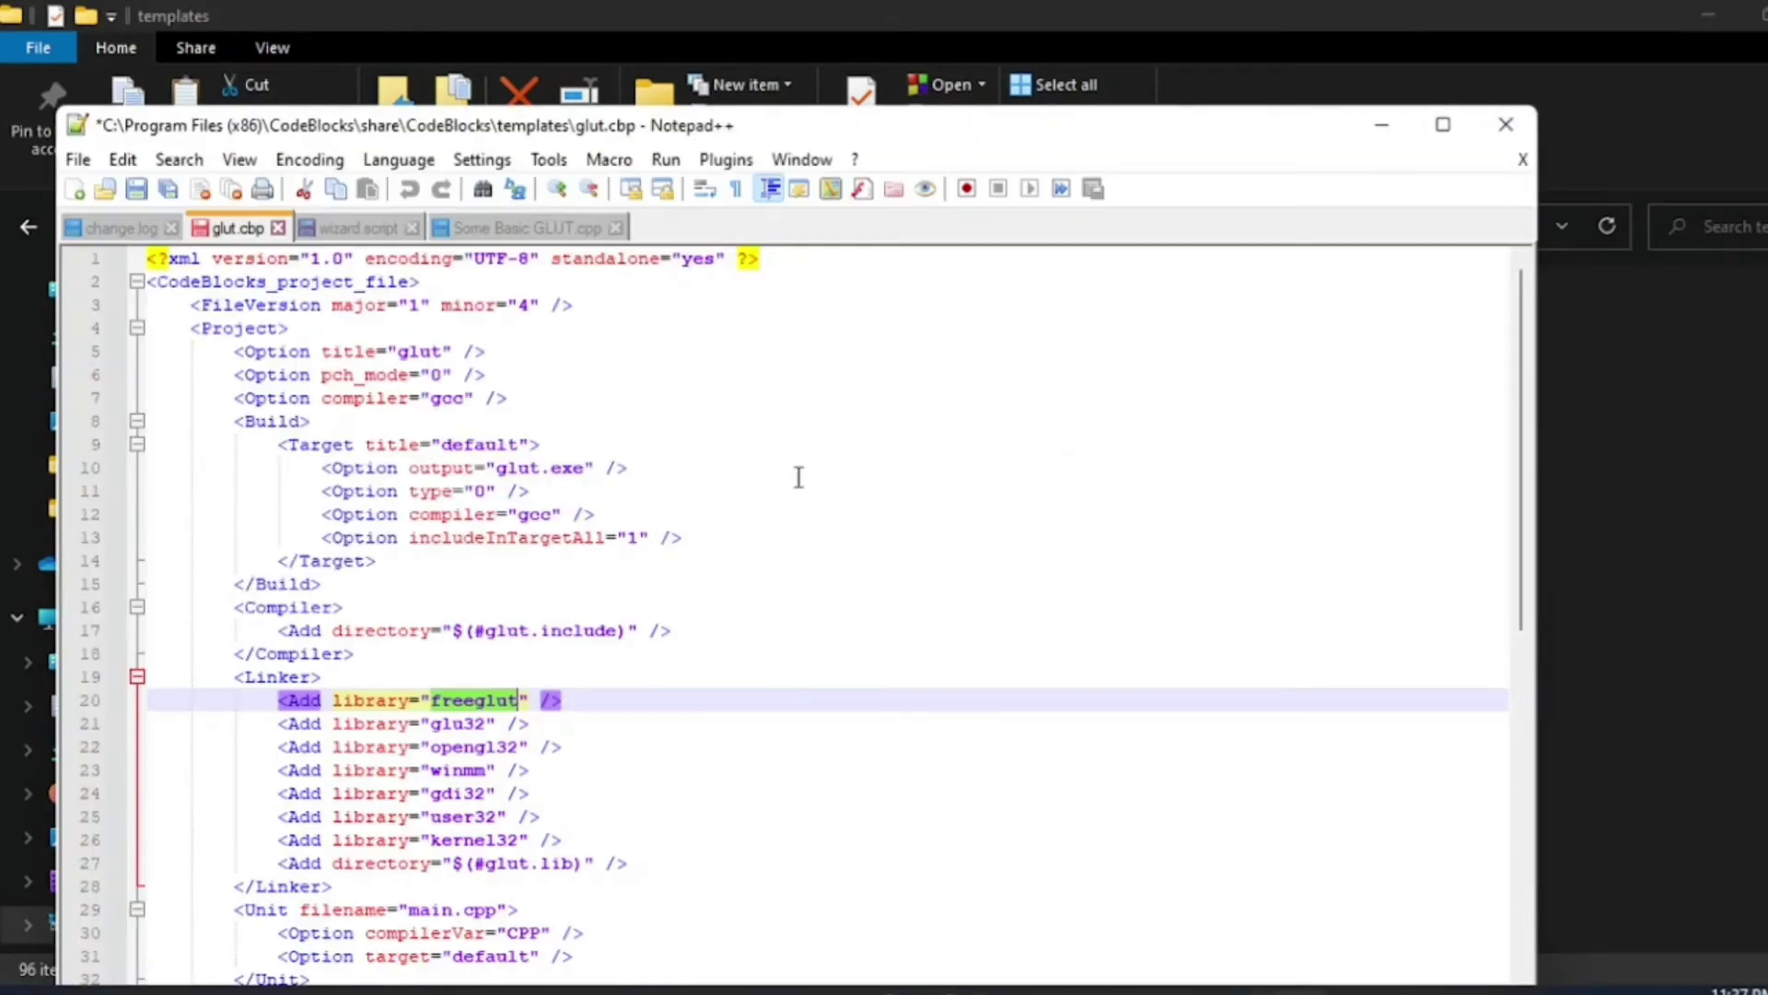
{"action": "left_click", "coordinate": [177, 160]}
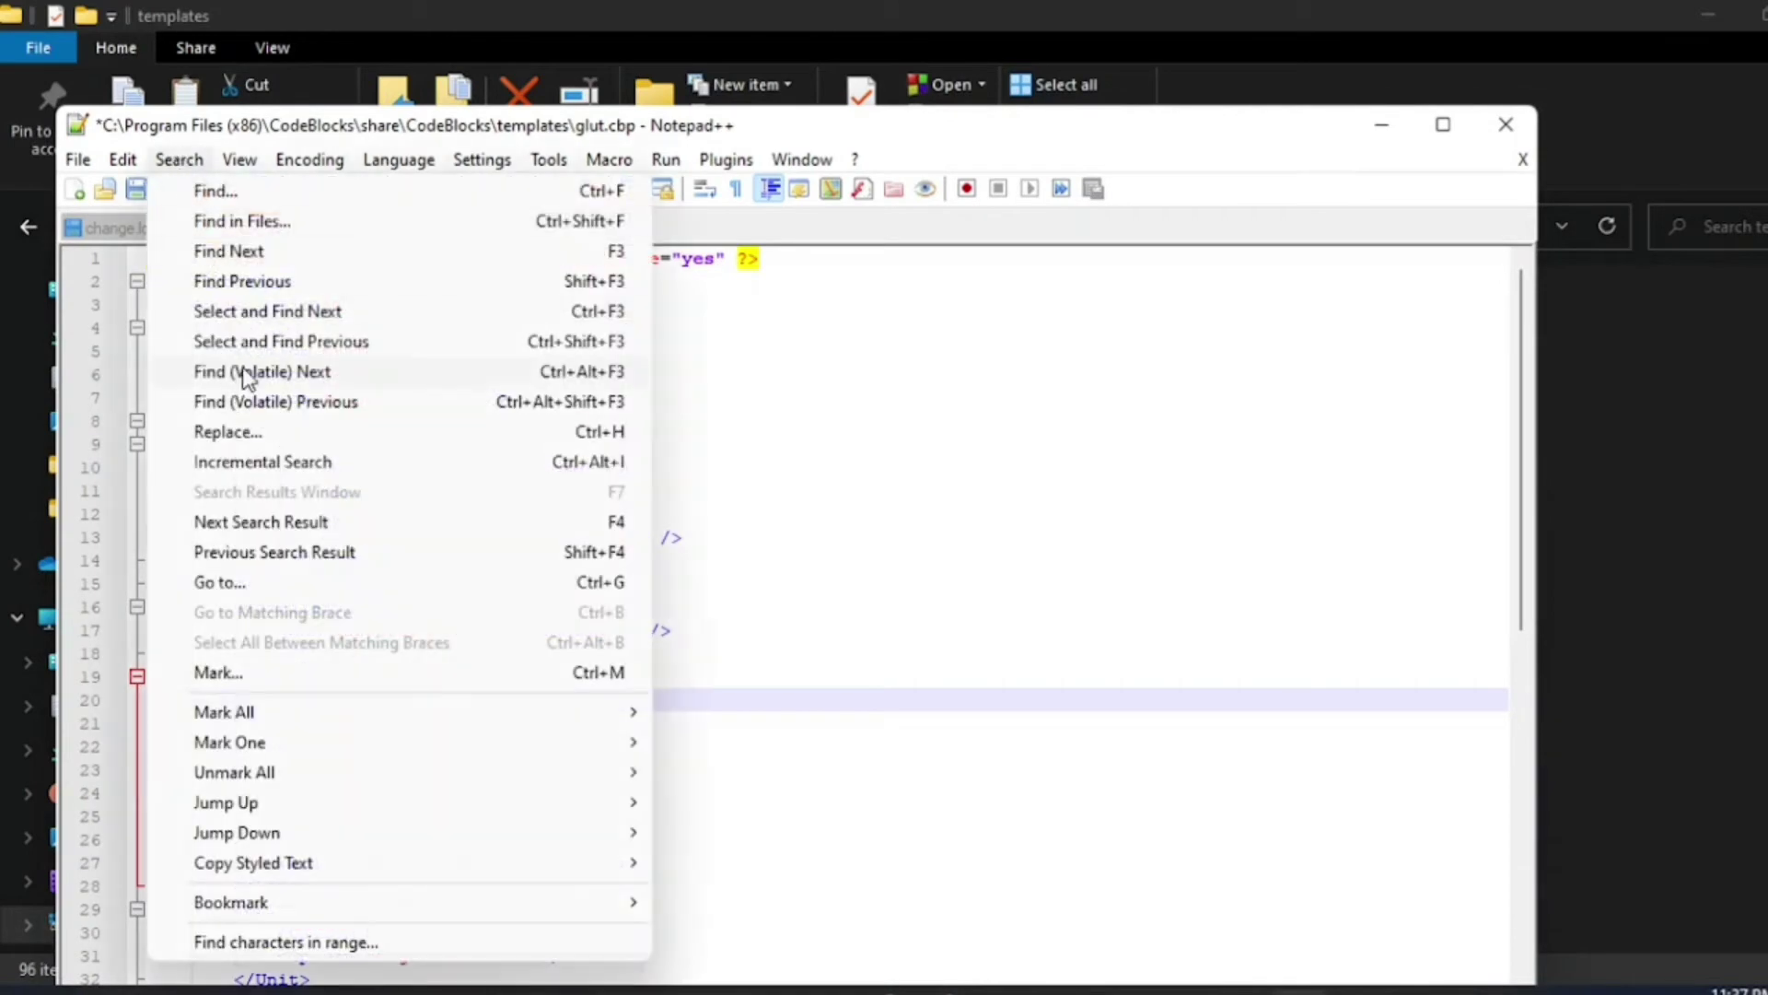
{"action": "left_click", "coordinate": [241, 194]}
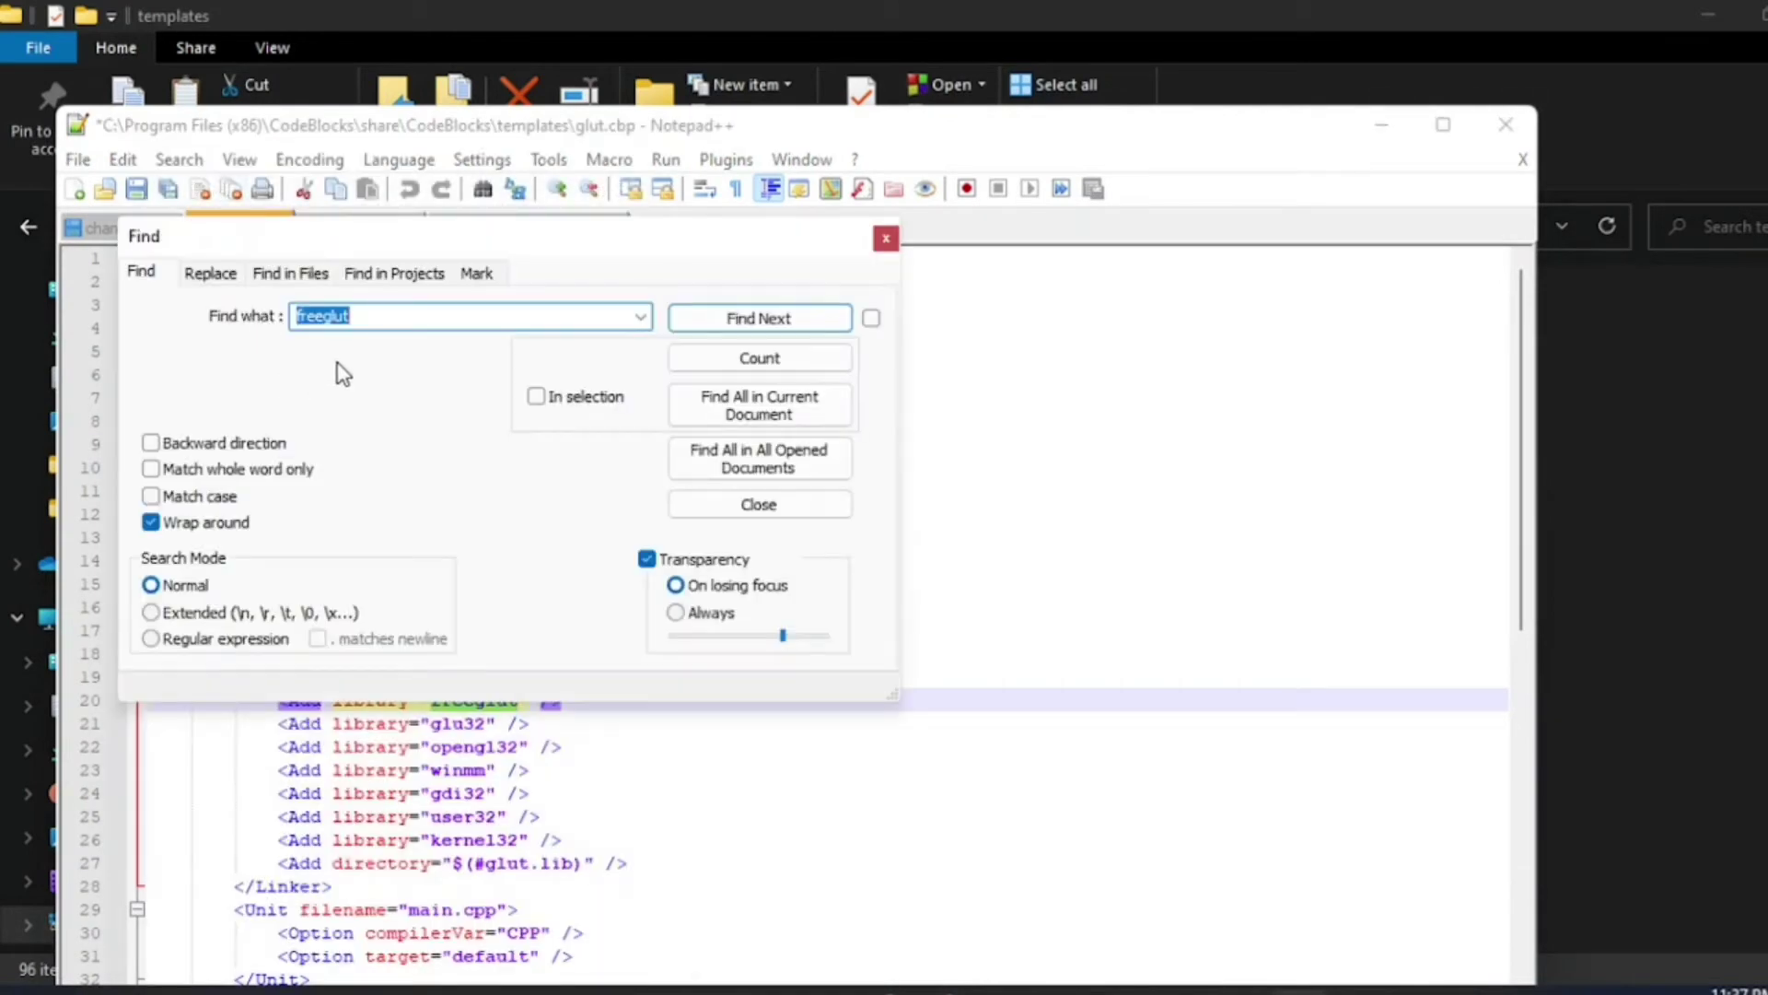
{"action": "left_click", "coordinate": [229, 275]}
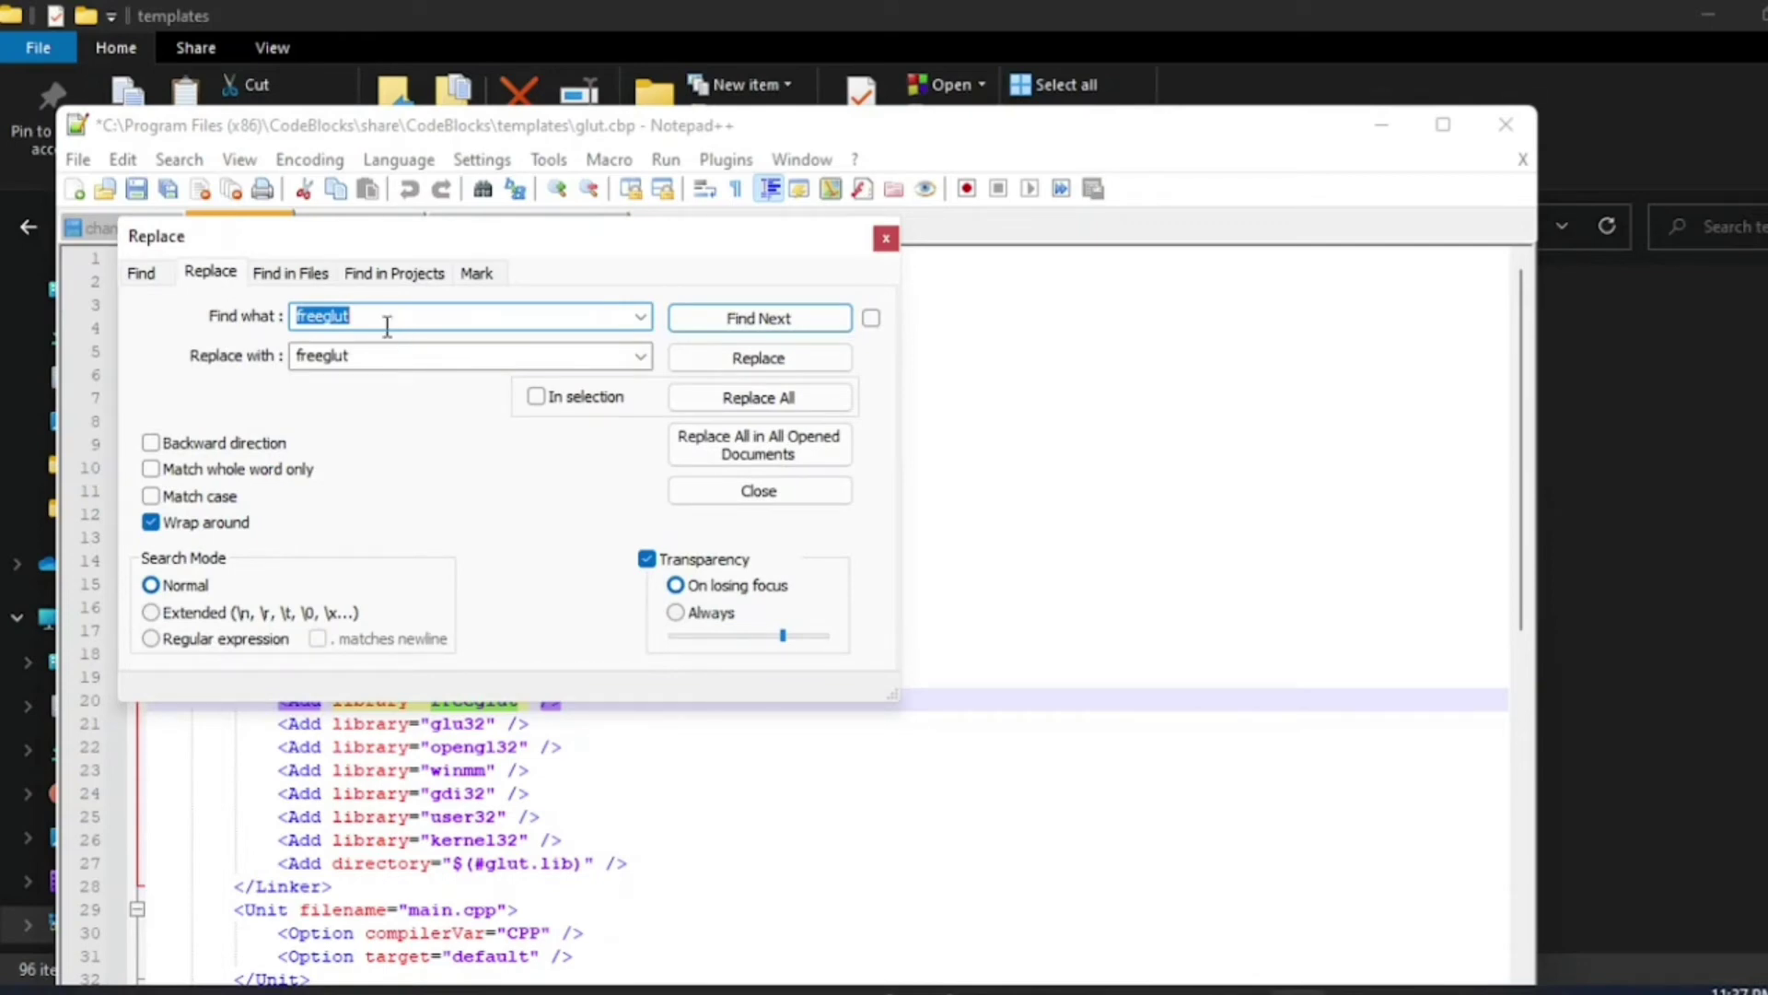
{"action": "key", "text": "BackSpace"}
{"action": "left_click", "coordinate": [759, 403]}
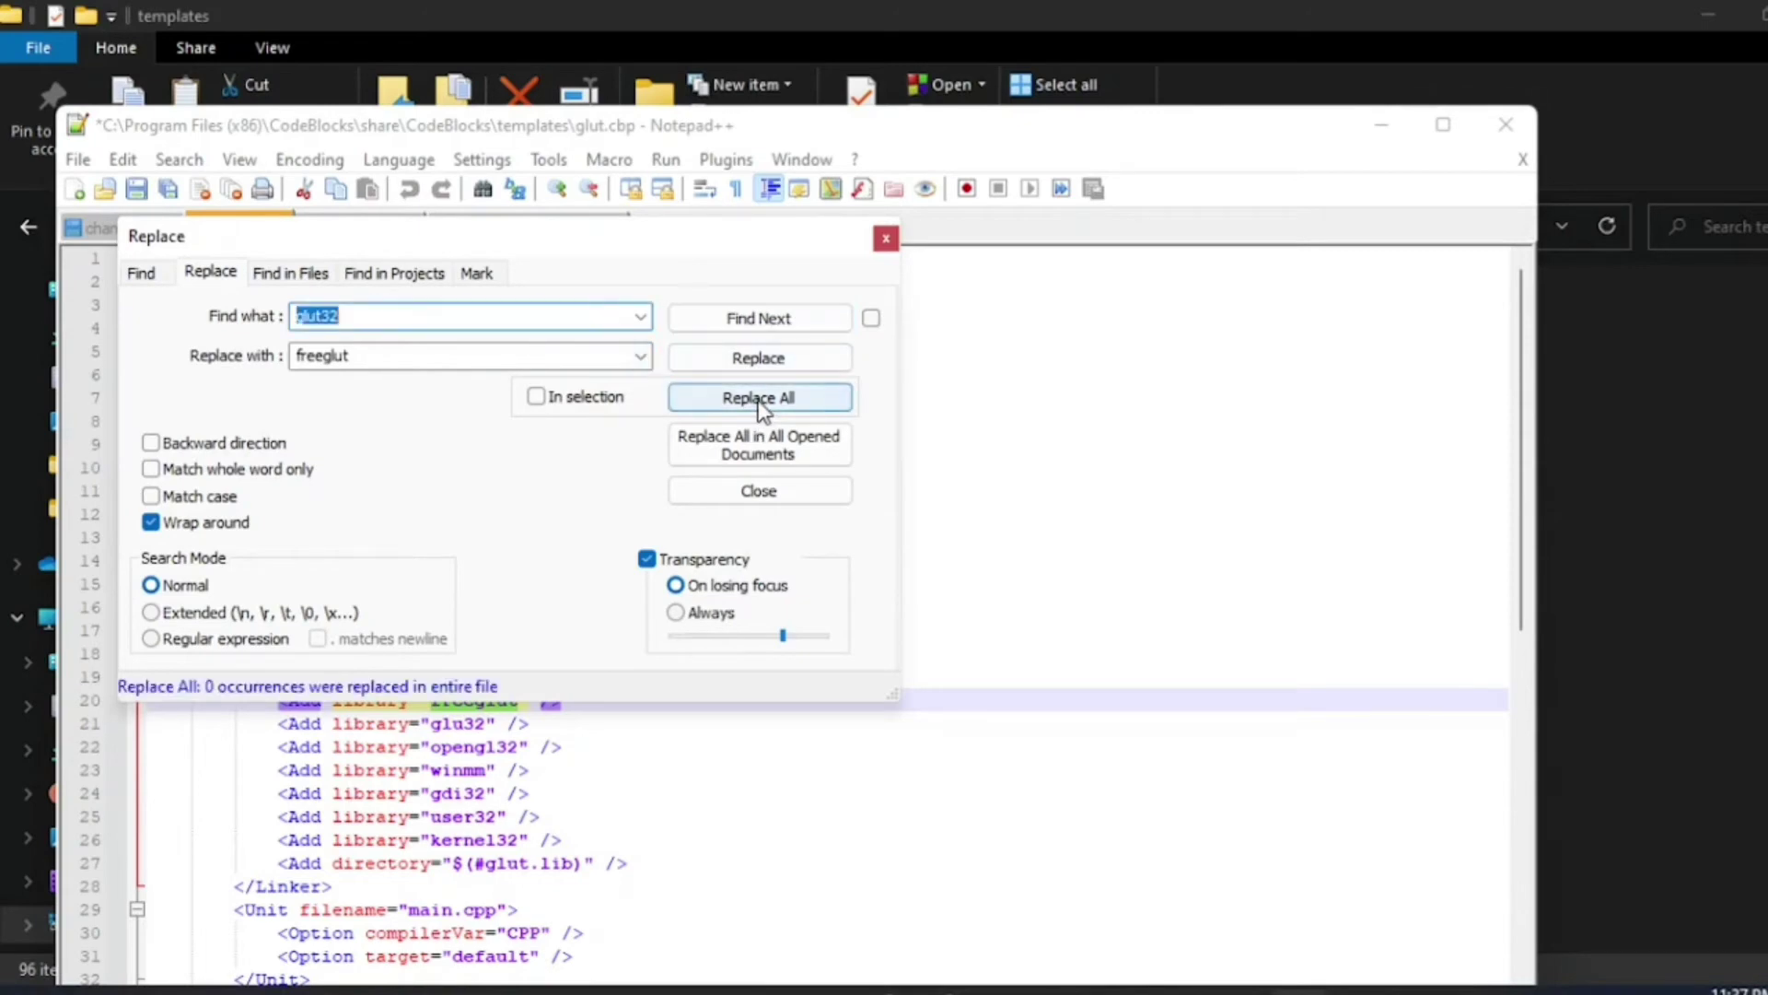
{"action": "left_click", "coordinate": [886, 241]}
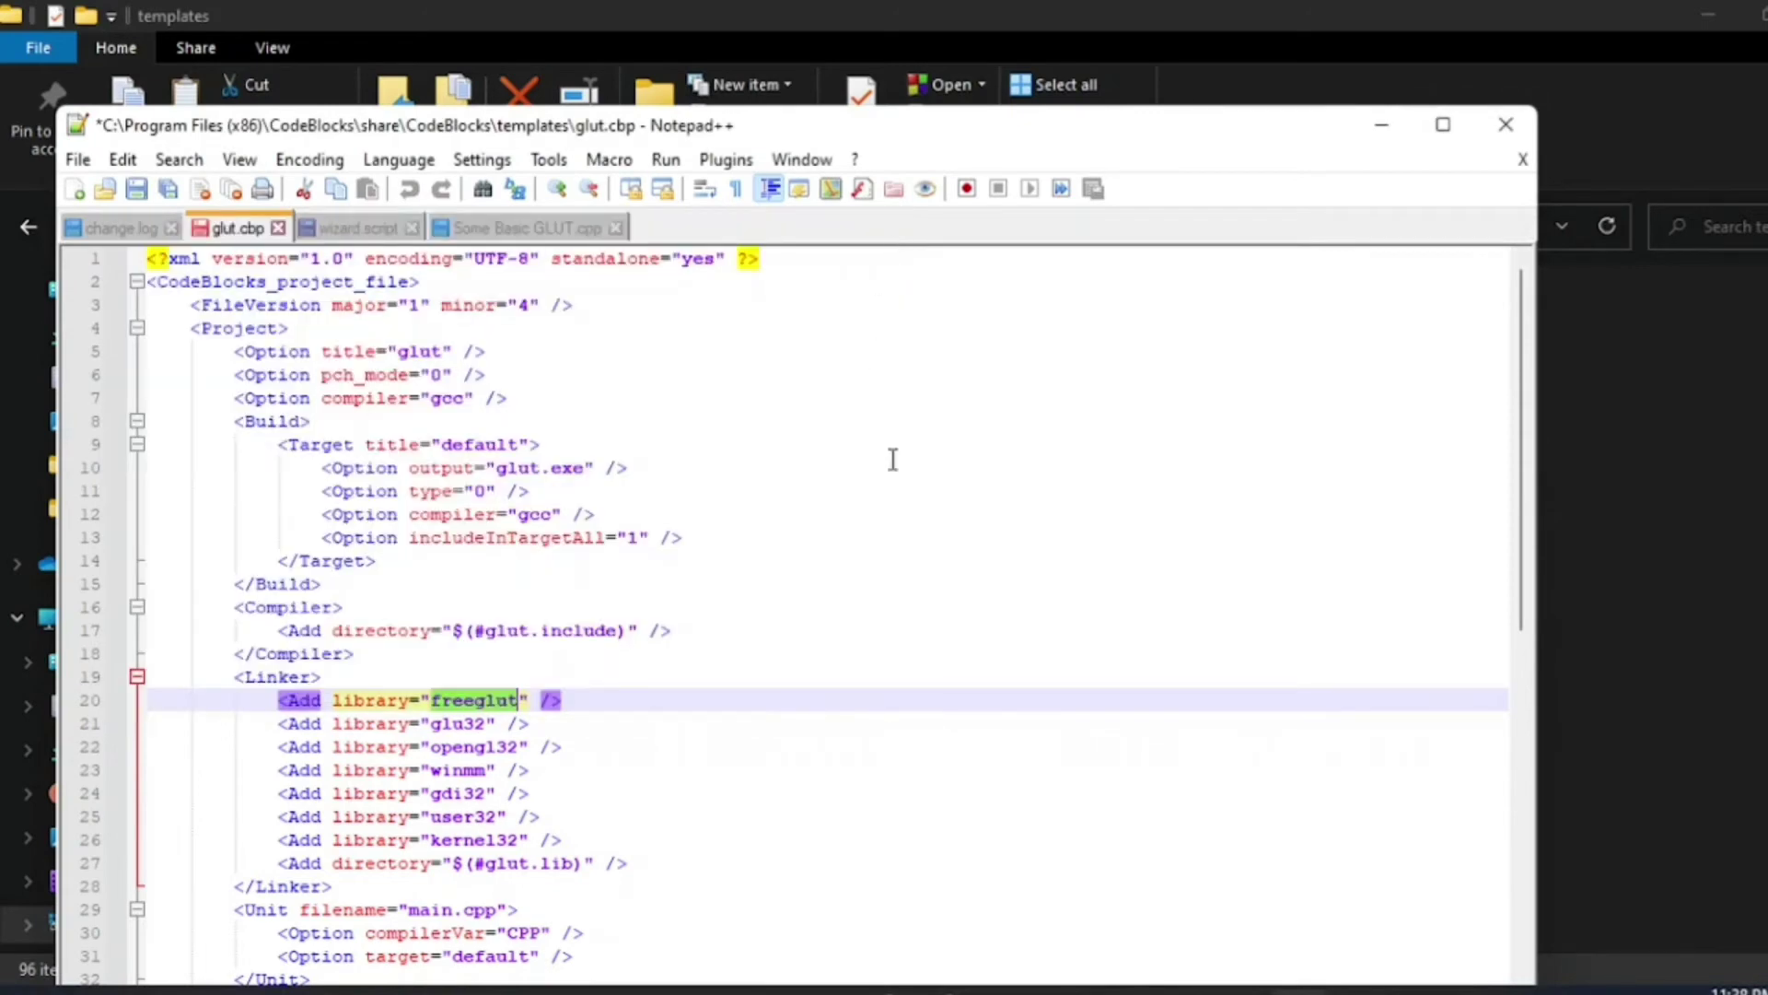
Try to save glut.cbp by relaunching Notepad++ in Administrator mode, and close the editor.
{"action": "key", "text": "ctrl+s"}
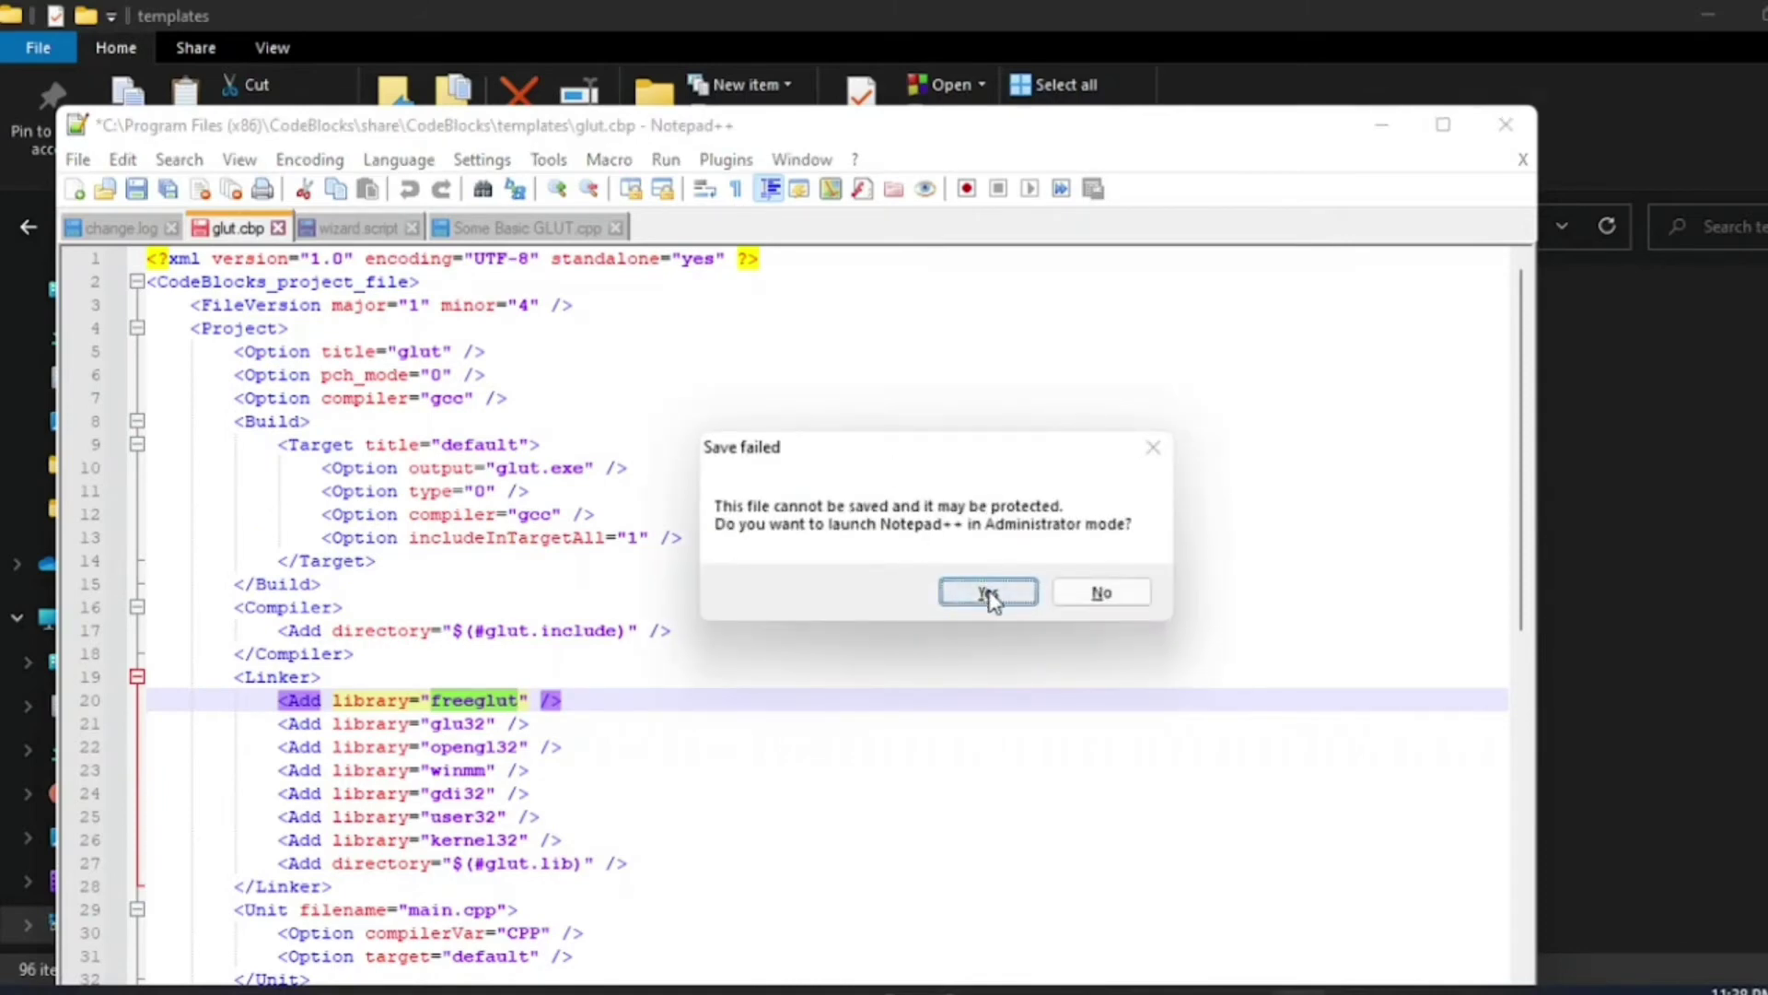
{"action": "left_click", "coordinate": [1009, 593]}
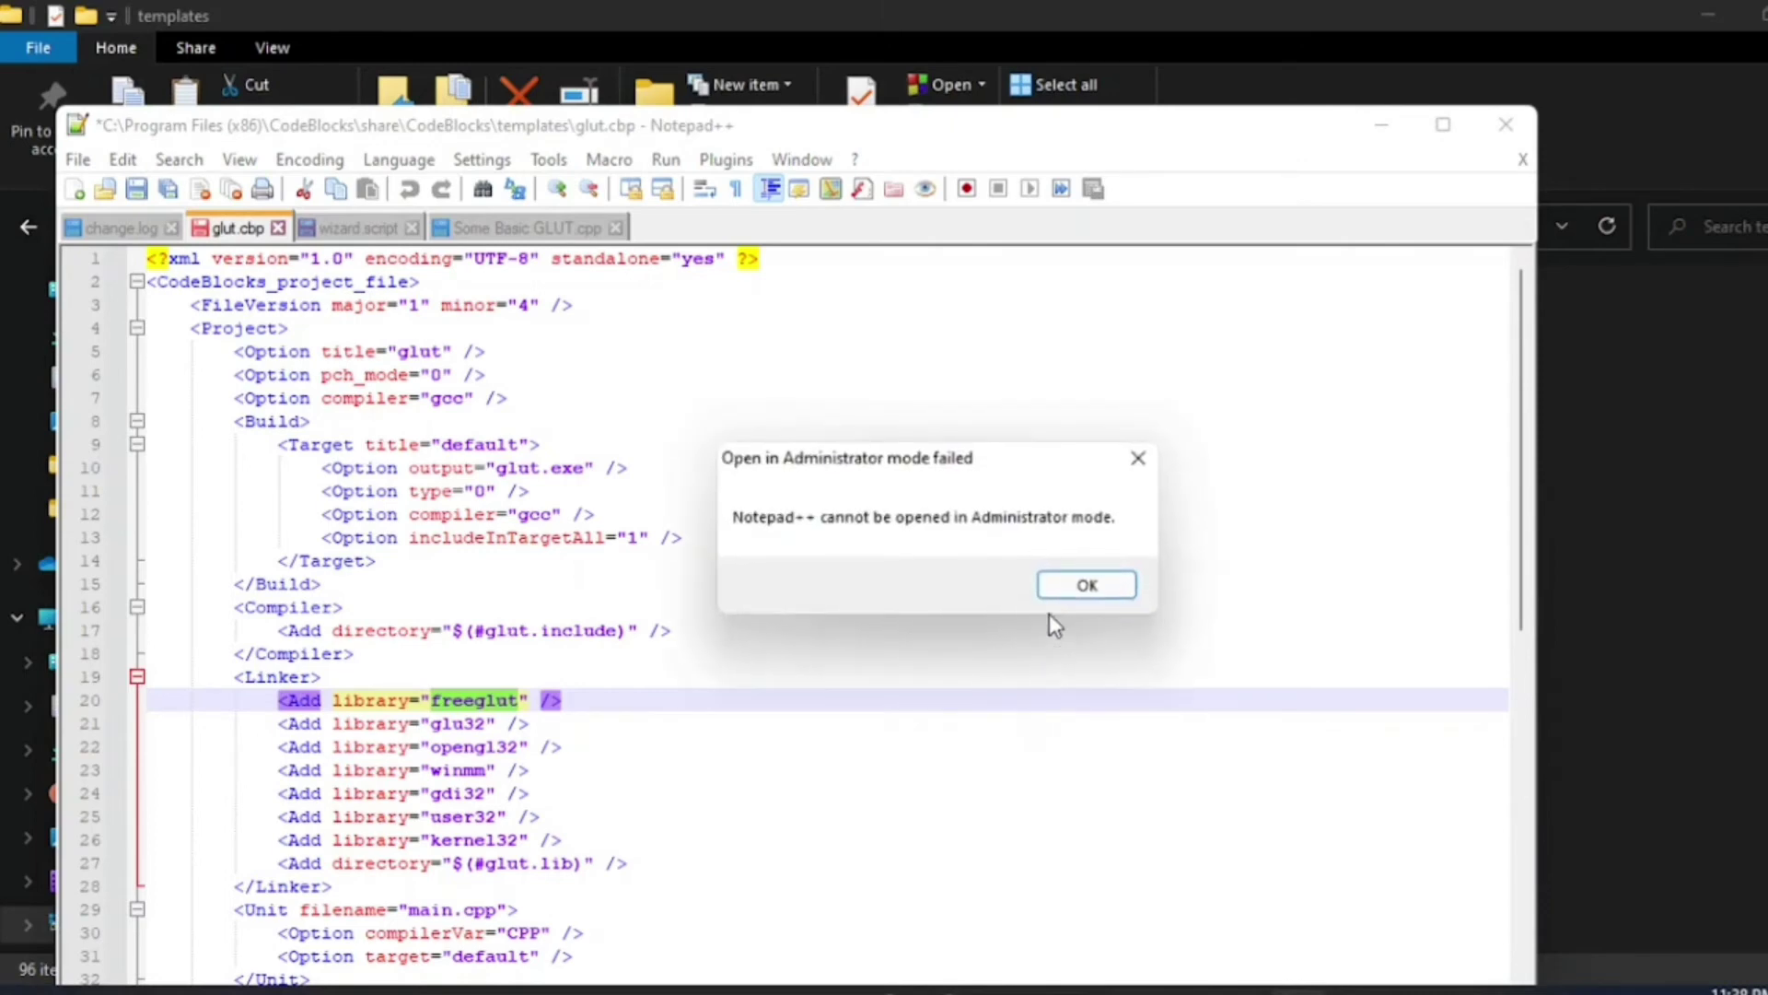
{"action": "left_click", "coordinate": [1089, 586]}
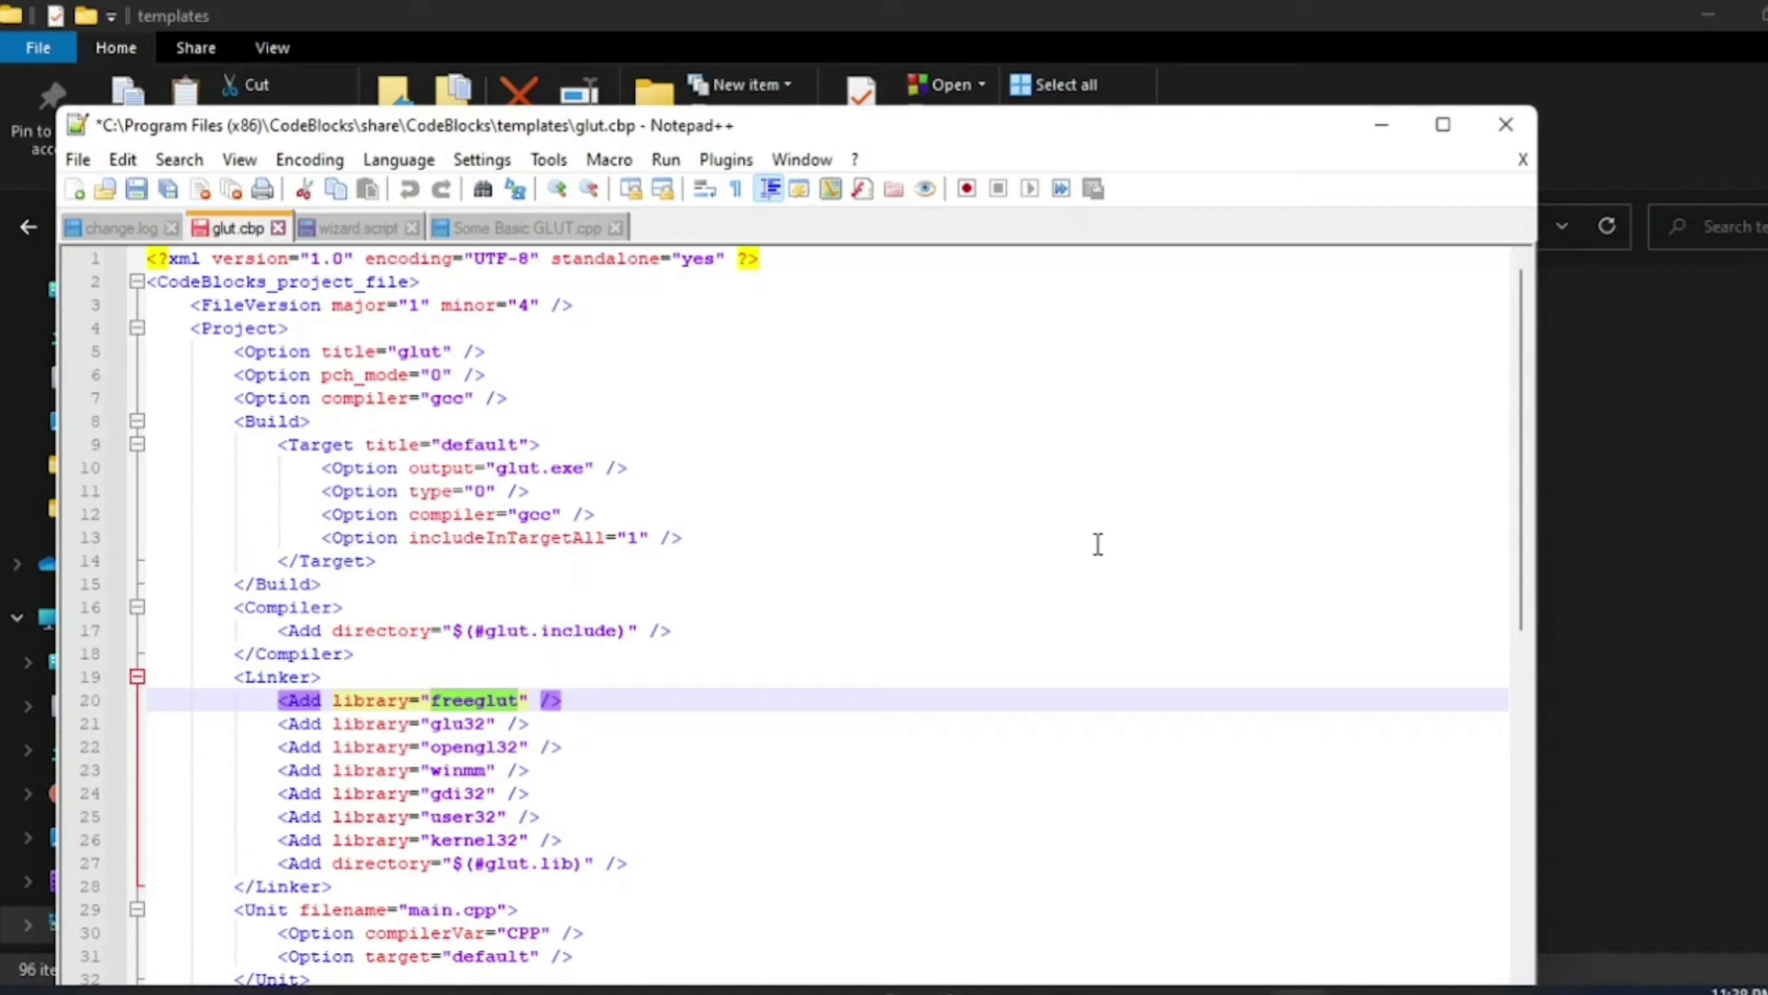
{"action": "left_click", "coordinate": [1050, 514]}
{"action": "right_click", "coordinate": [1057, 522]}
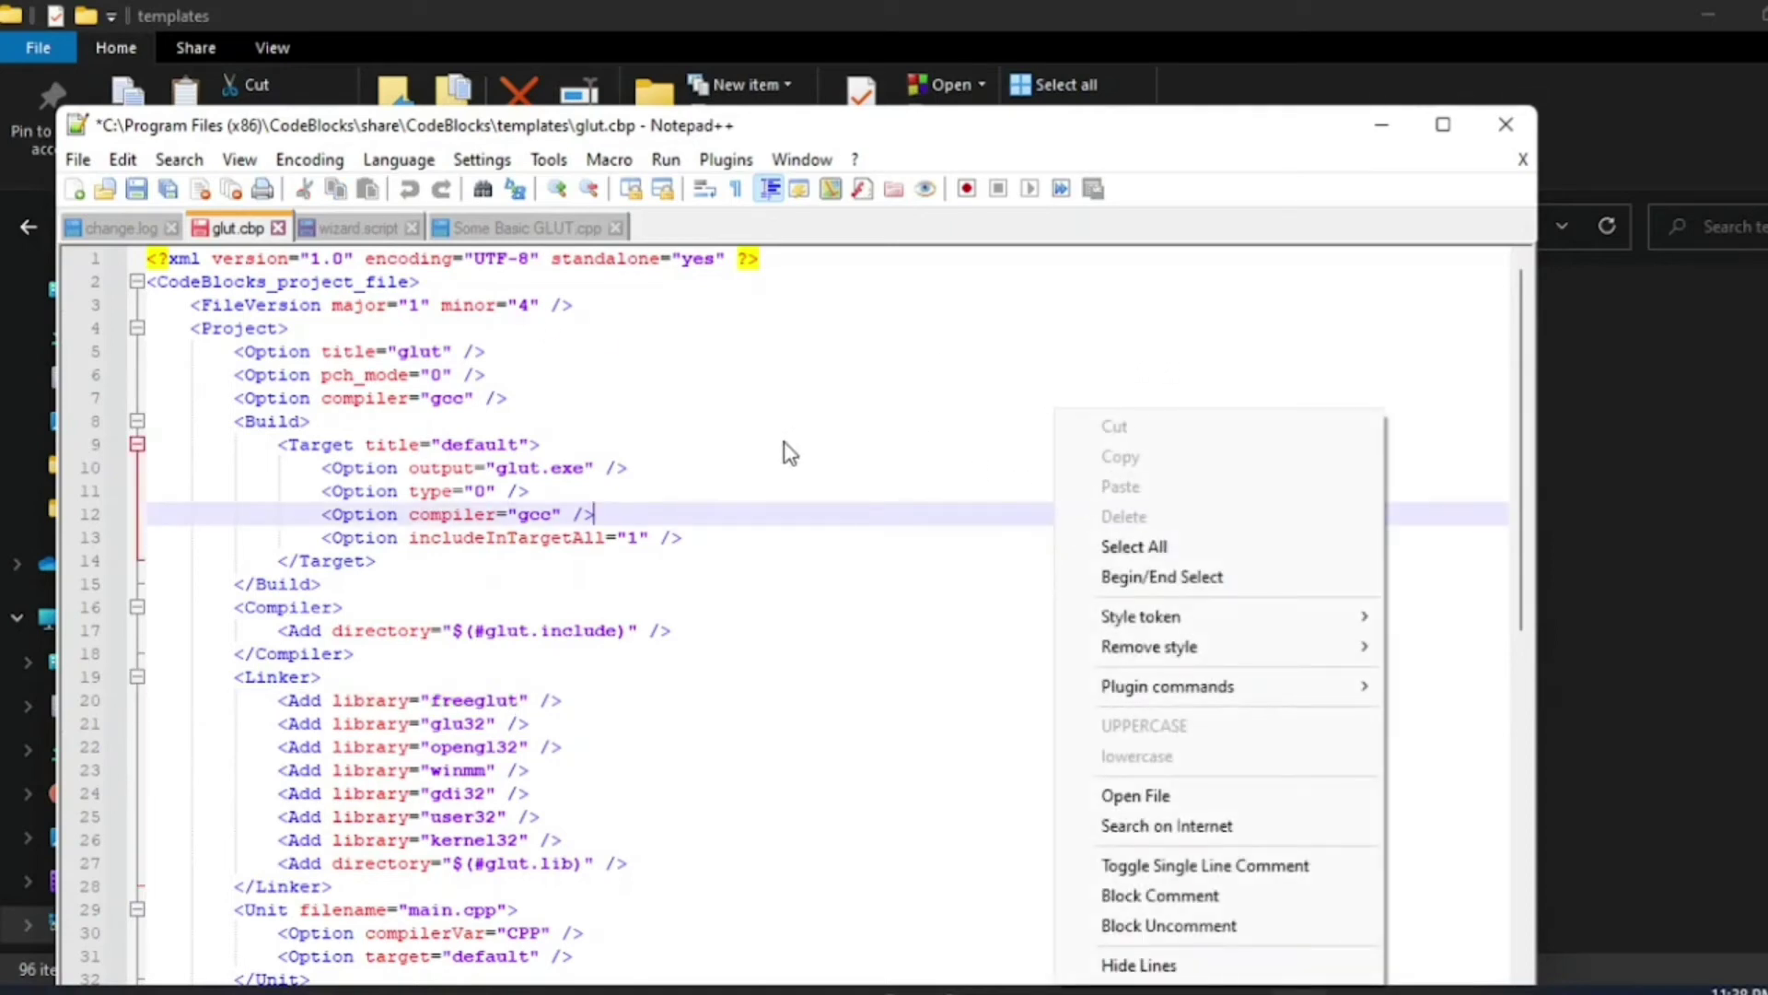
{"action": "left_click", "coordinate": [1290, 328]}
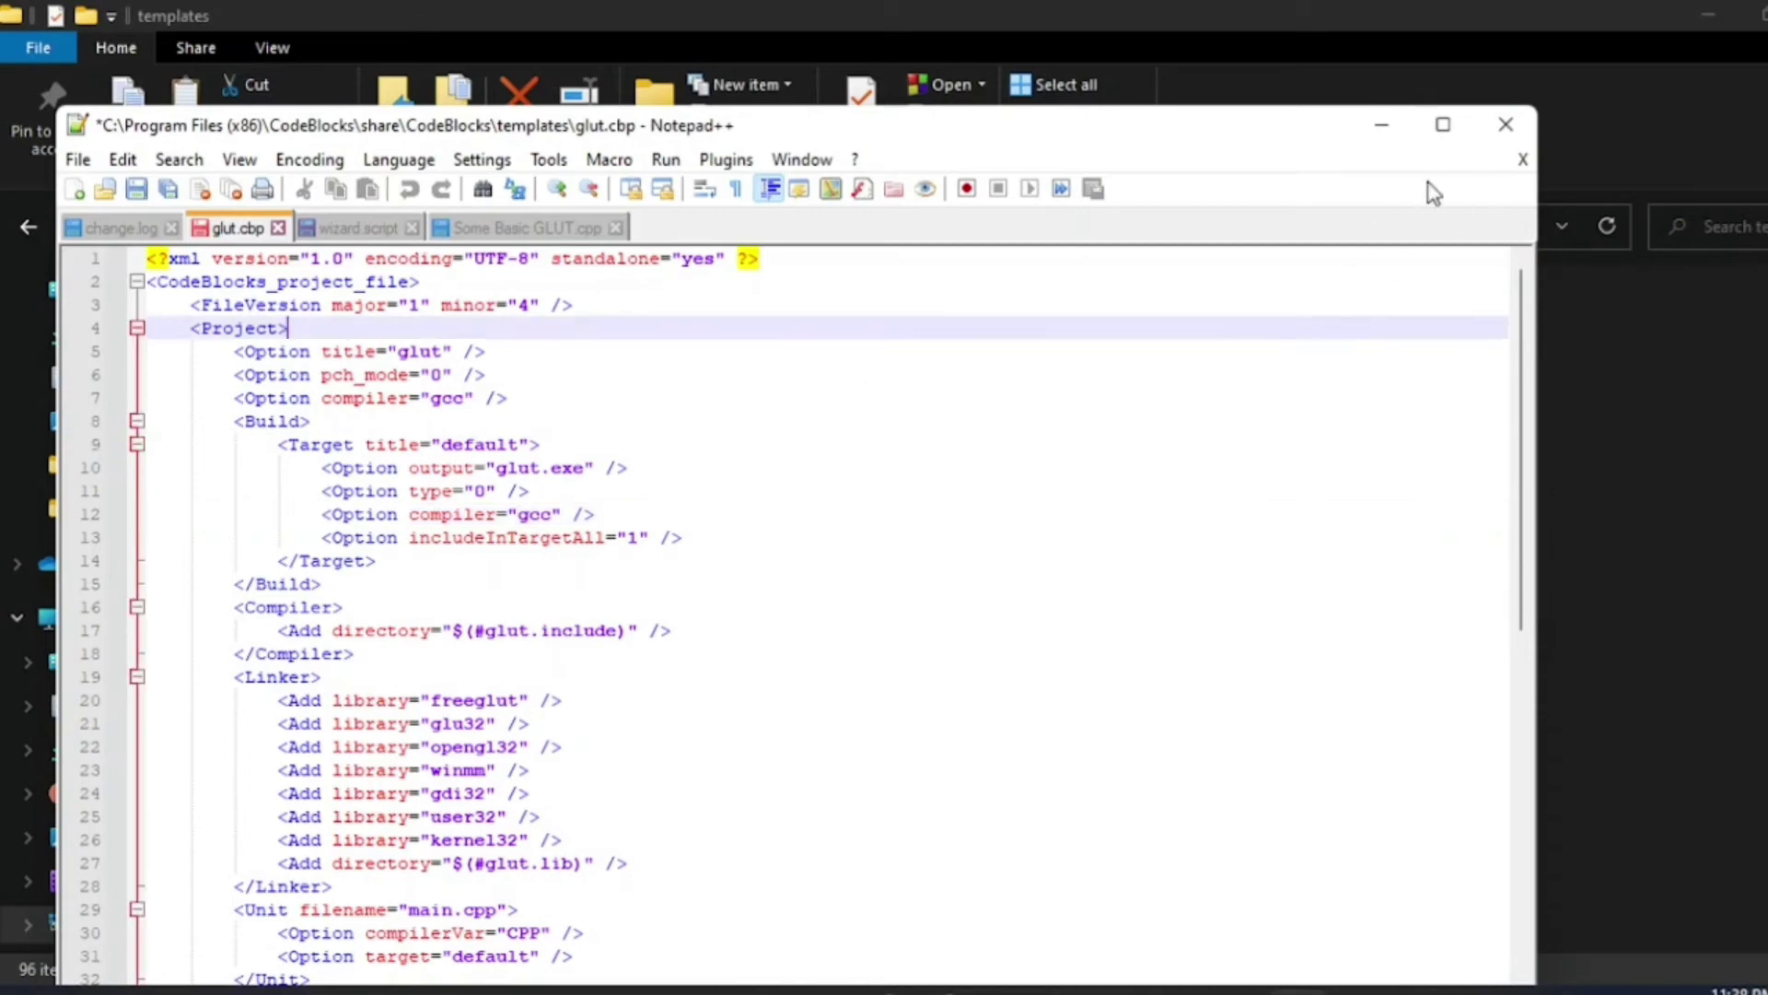
{"action": "left_click", "coordinate": [1499, 119]}
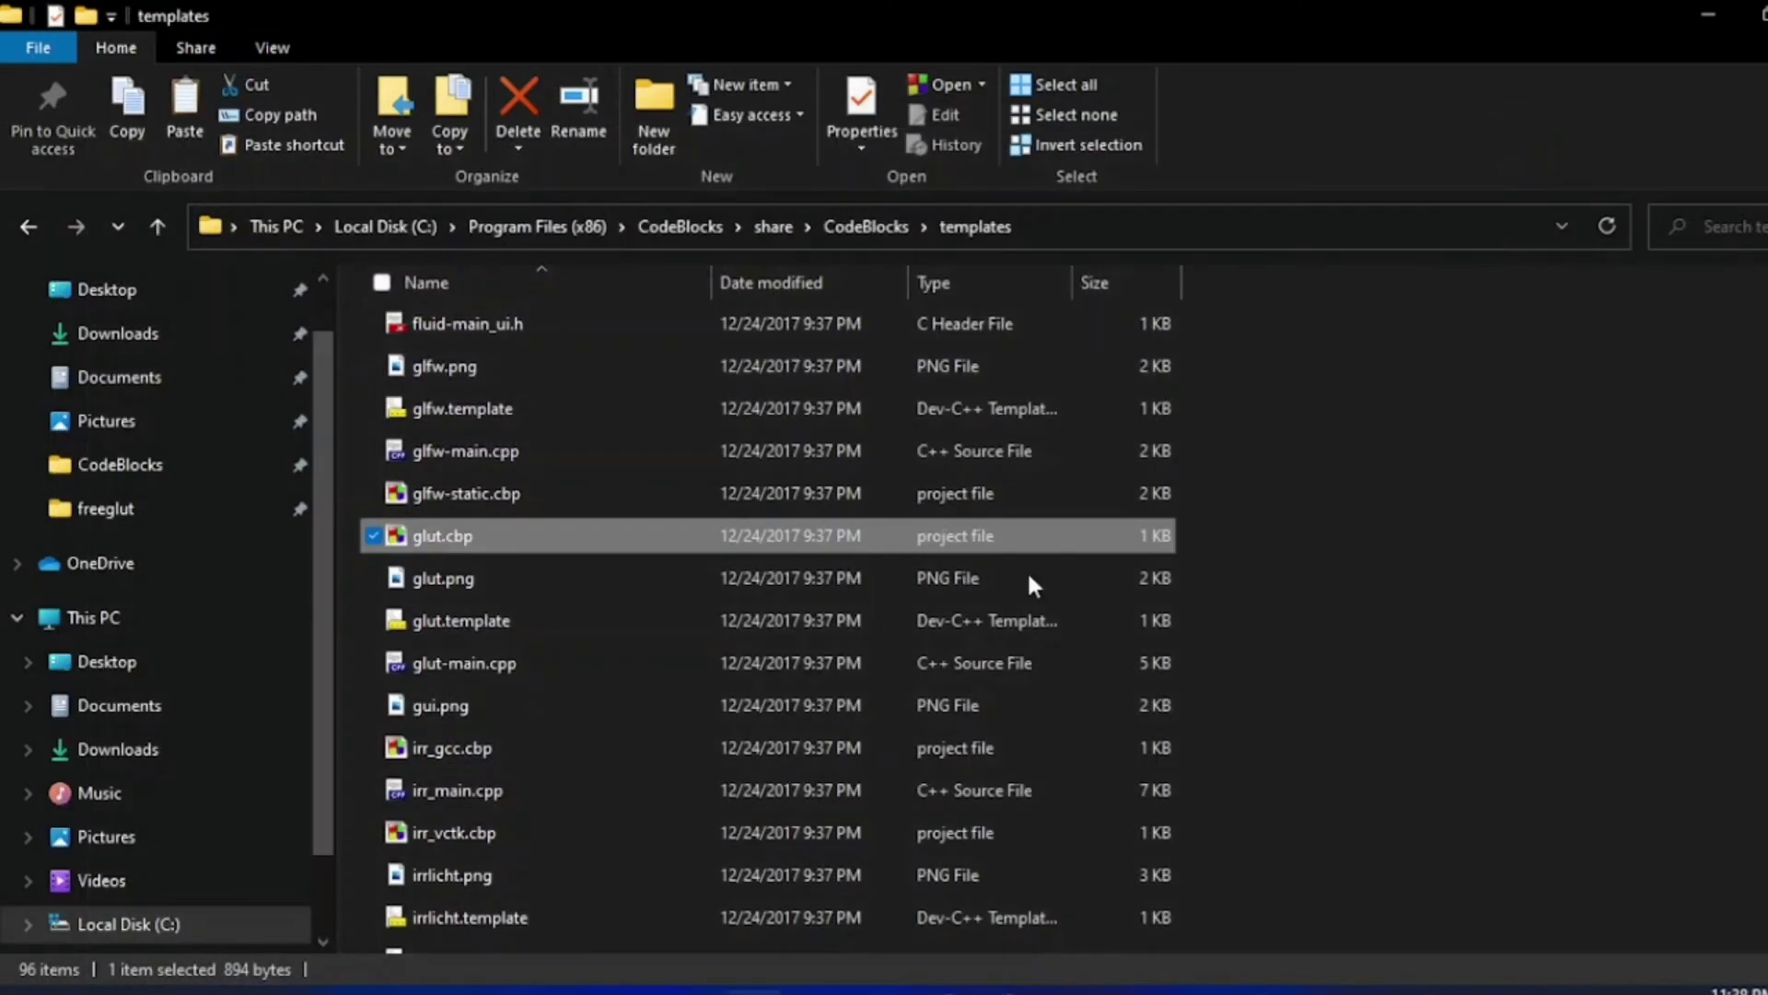
Open the wizard\opengl folder inside the CodeBlocks templates folder.
{"action": "scroll", "coordinate": [1566, 488], "scroll_direction": "up", "scroll_amount": 9}
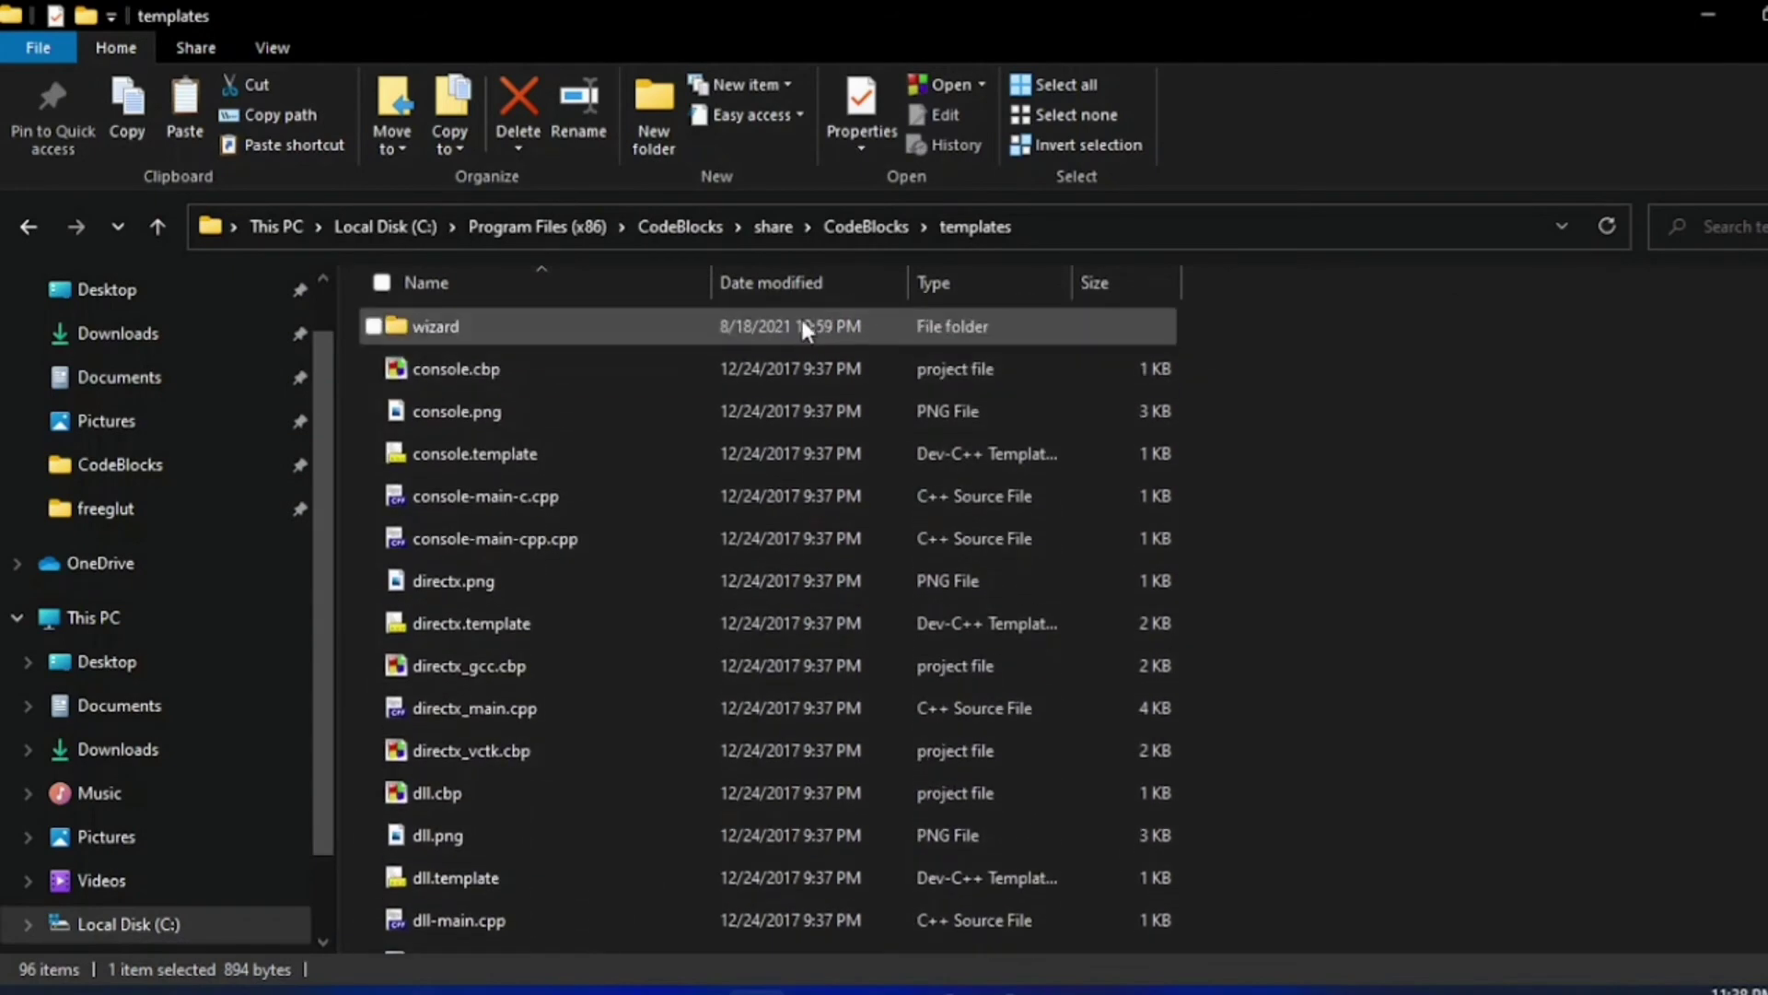
{"action": "left_click", "coordinate": [875, 226]}
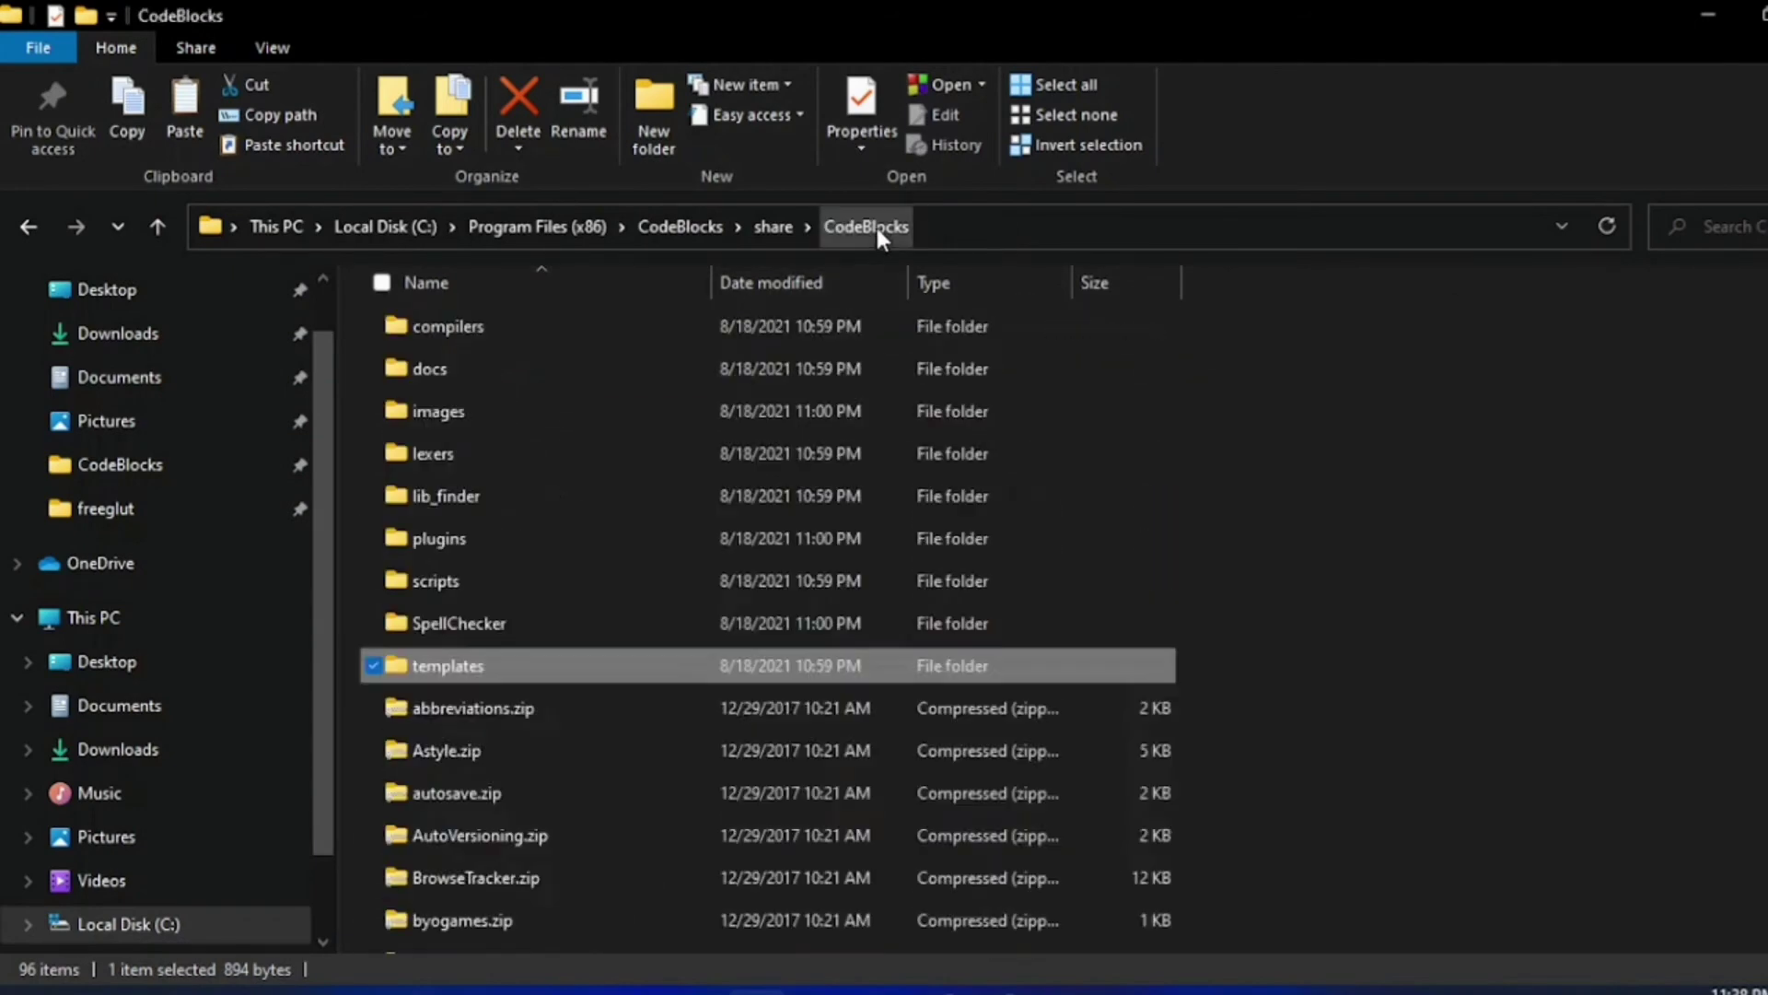
{"action": "double_click", "coordinate": [707, 665]}
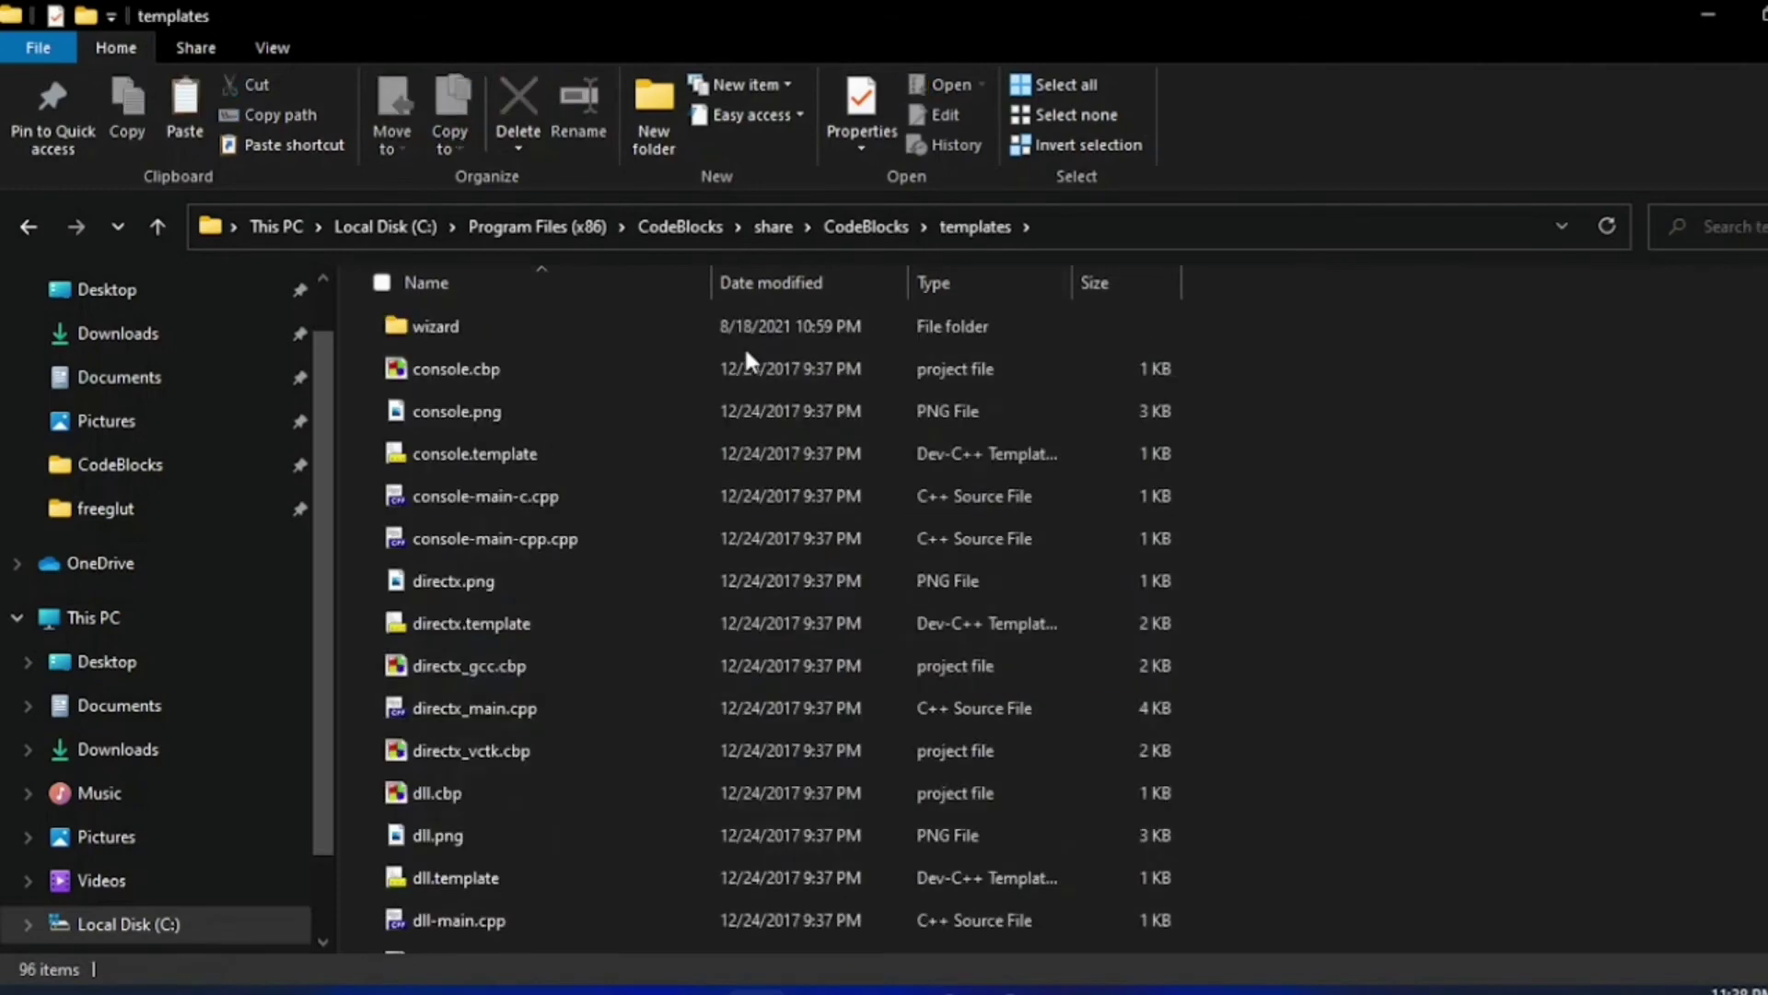
{"action": "double_click", "coordinate": [776, 328]}
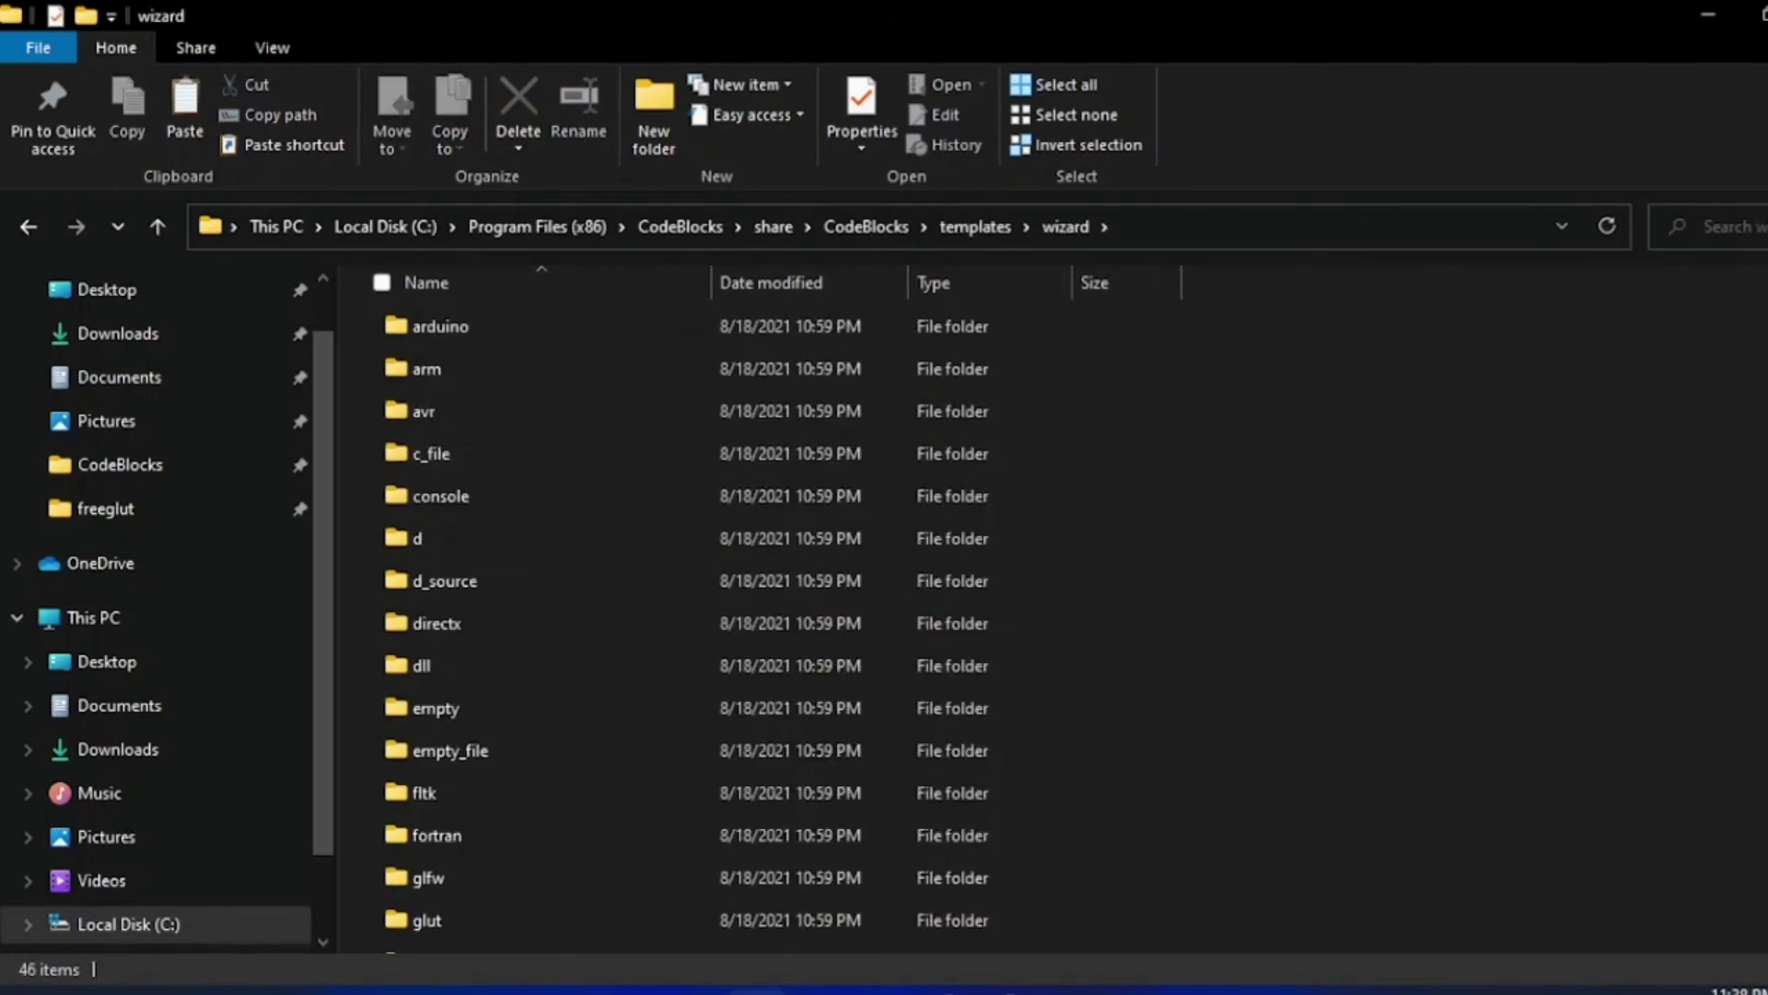
{"action": "scroll", "coordinate": [995, 650], "scroll_direction": "down", "scroll_amount": 6}
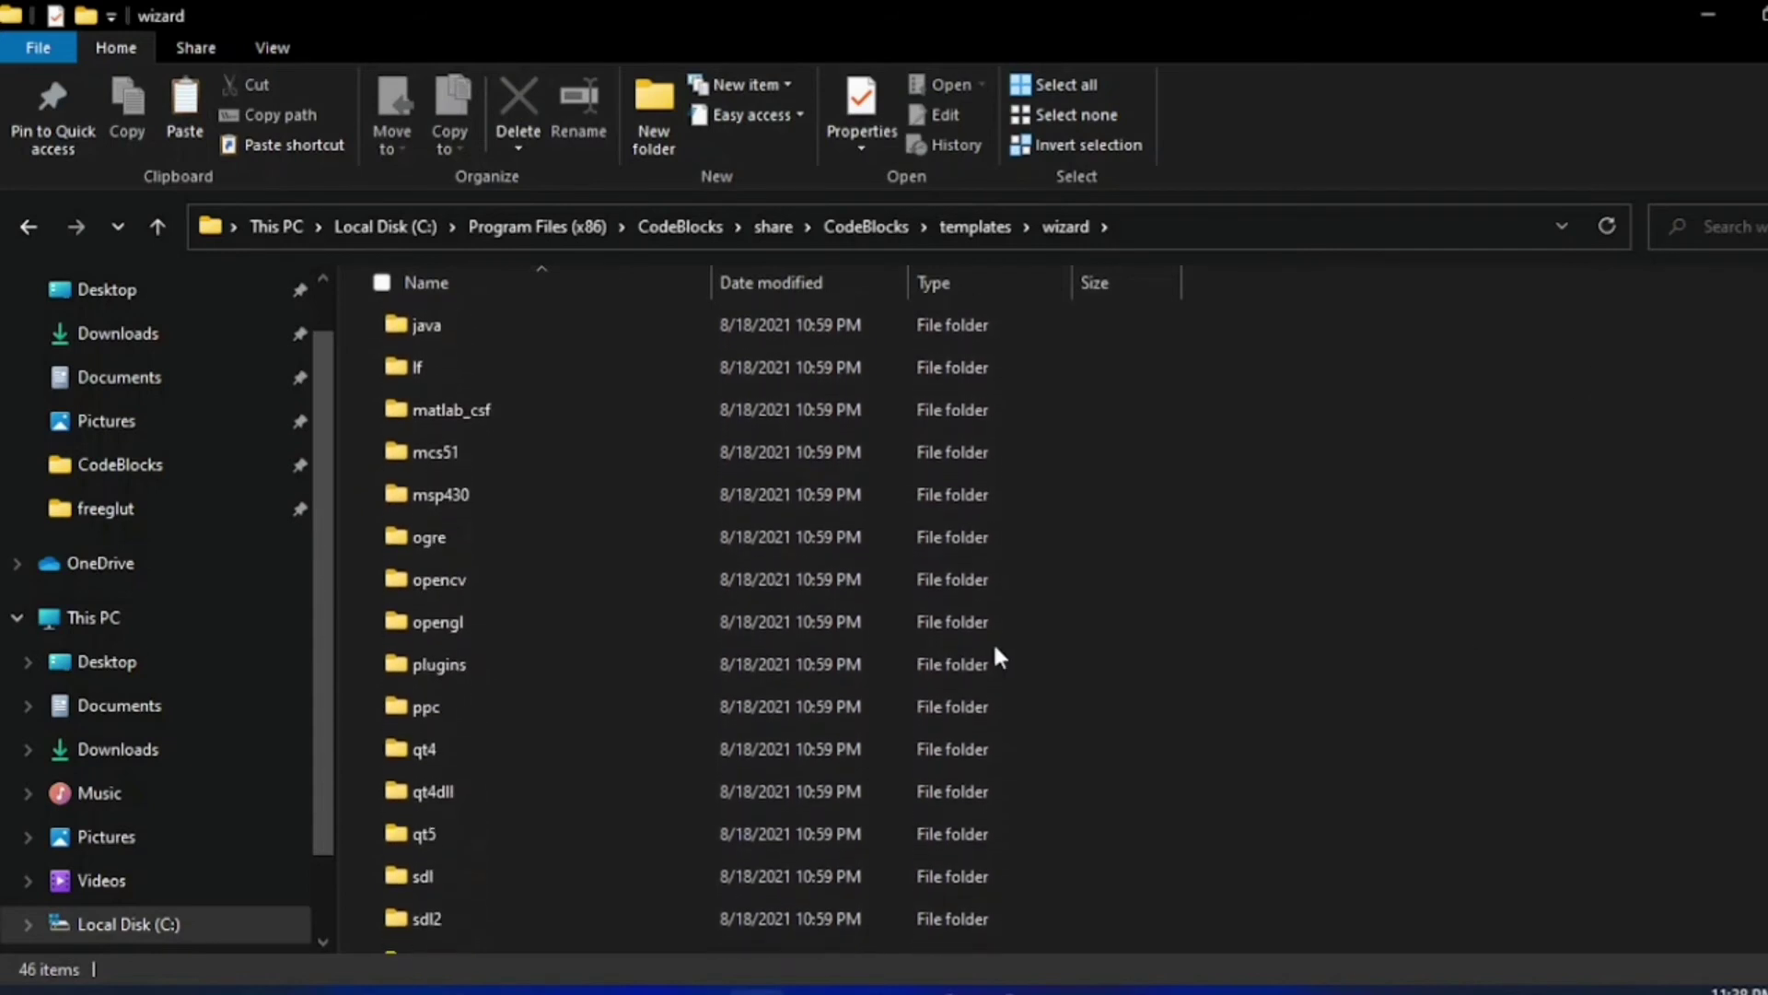
{"action": "left_click", "coordinate": [456, 623]}
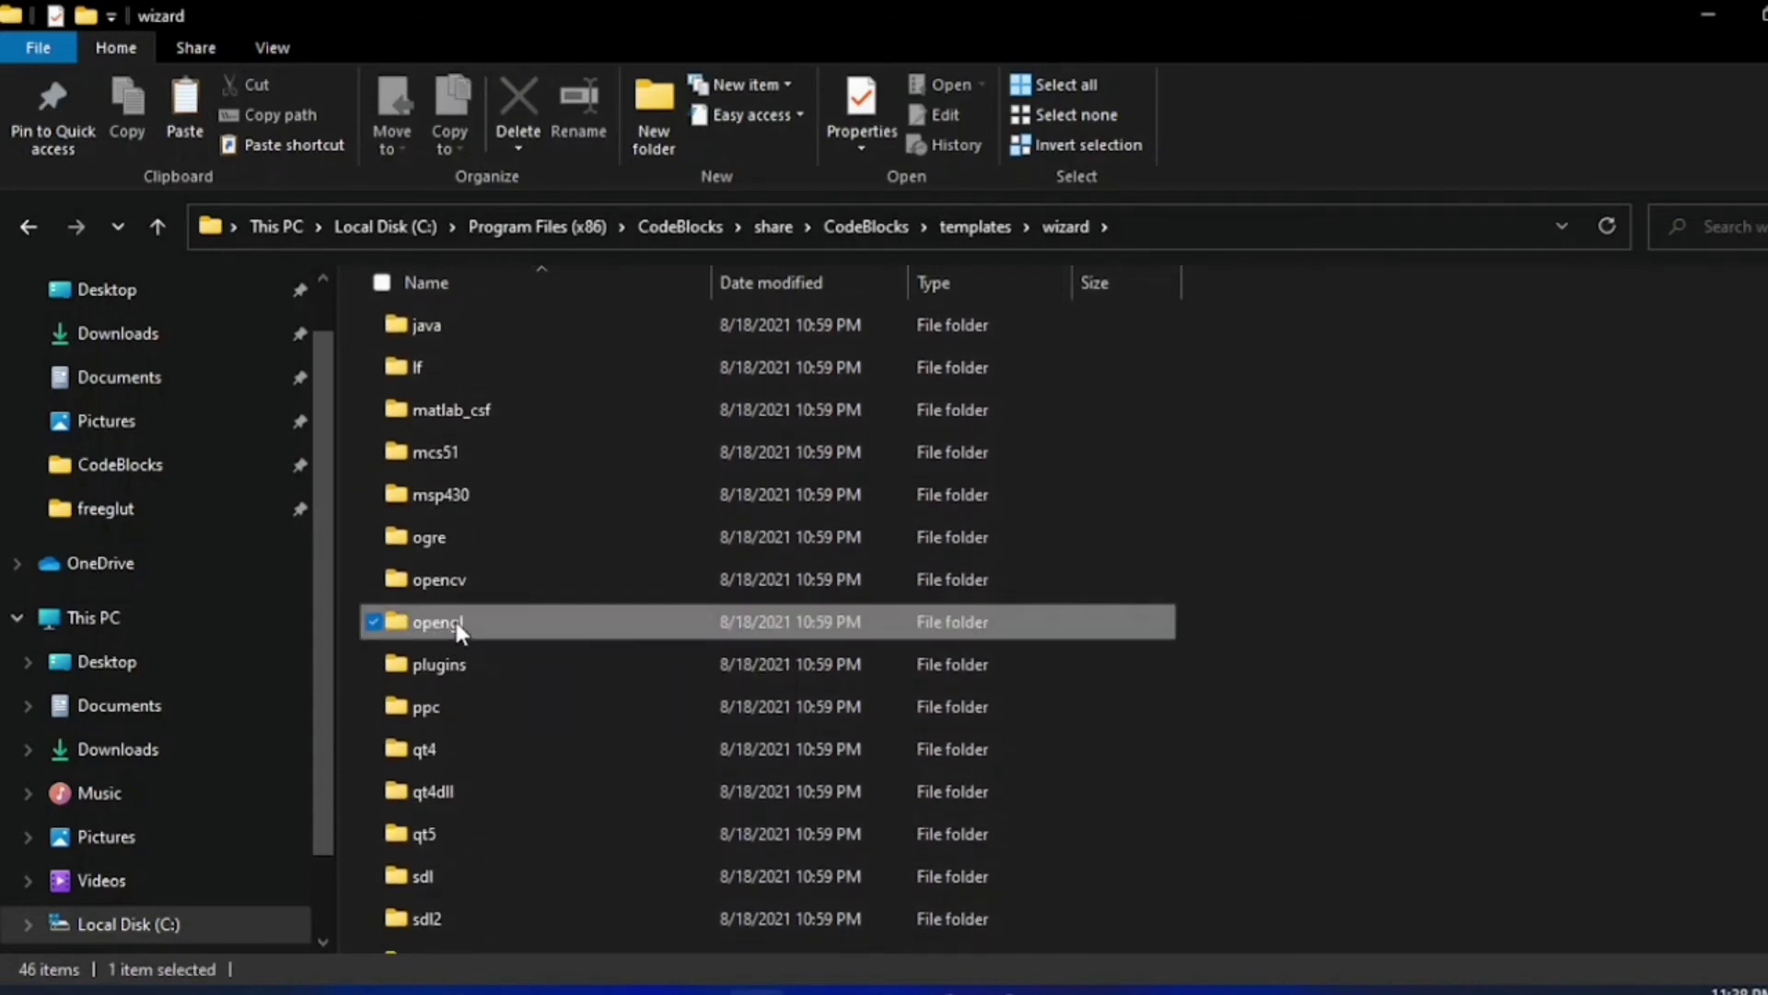
{"action": "double_click", "coordinate": [456, 622]}
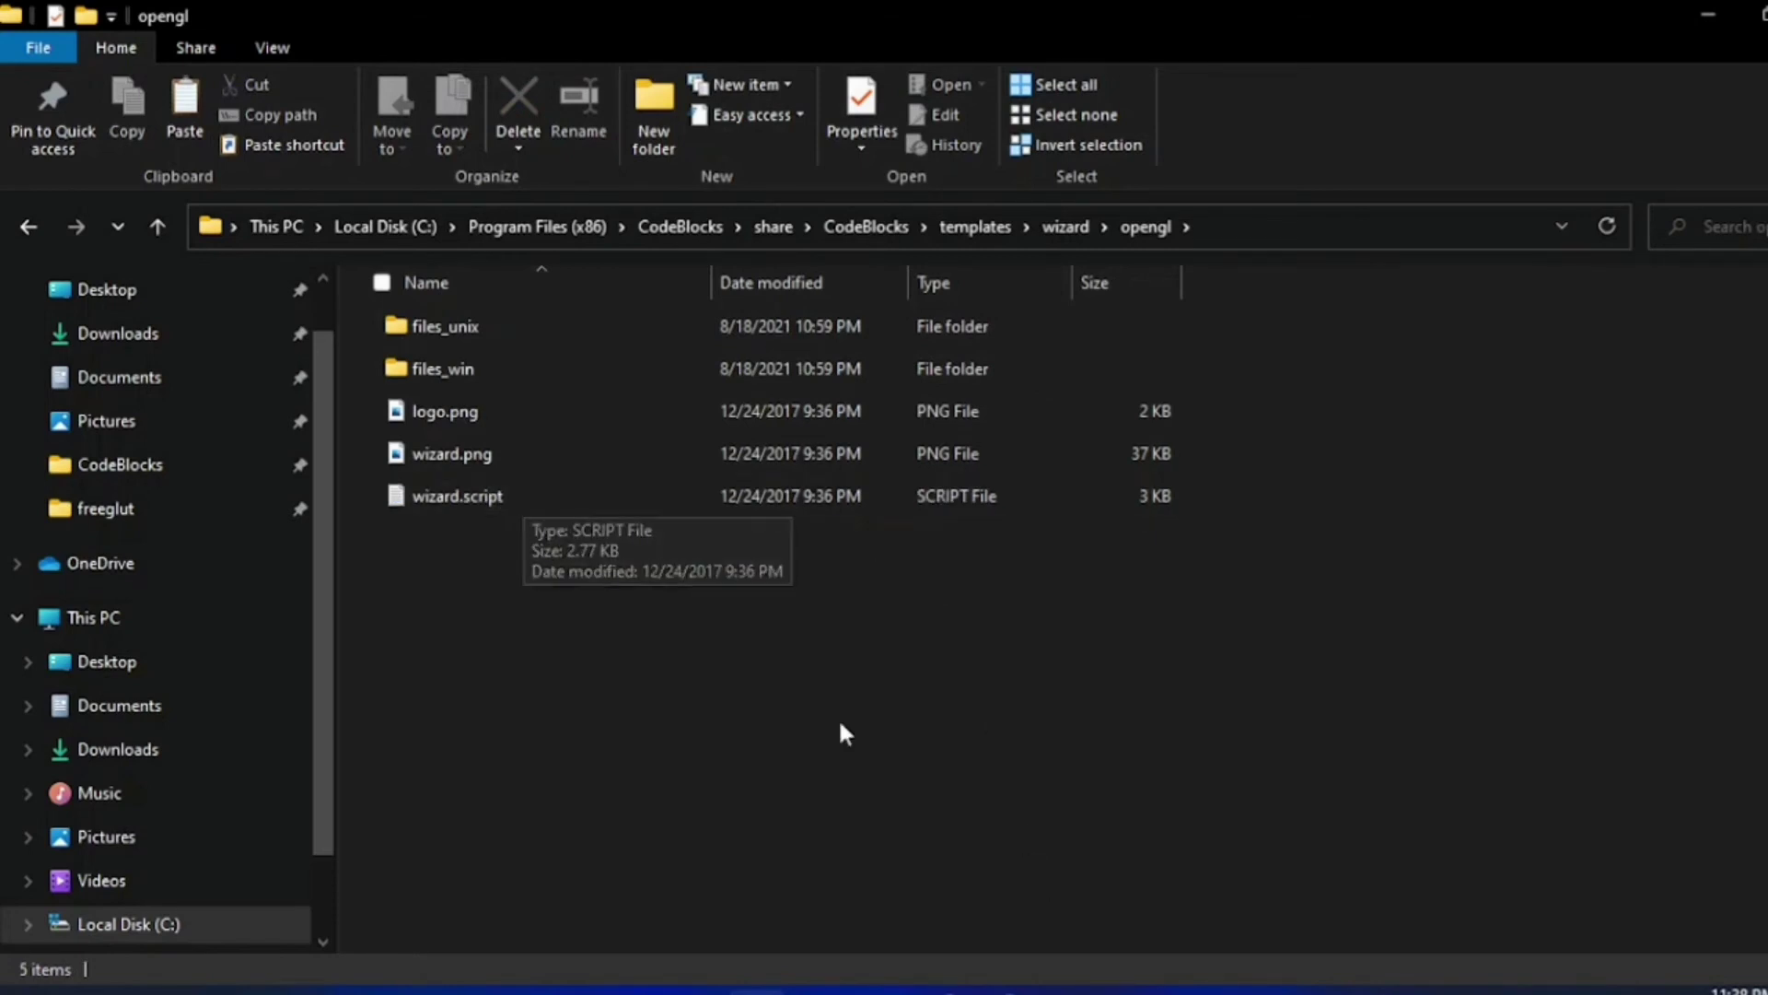
Open the opengl wizard.script in Notepad++ and replace all occurrences of glut32 with freeglut.
{"action": "left_click", "coordinate": [803, 490]}
{"action": "right_click", "coordinate": [806, 486]}
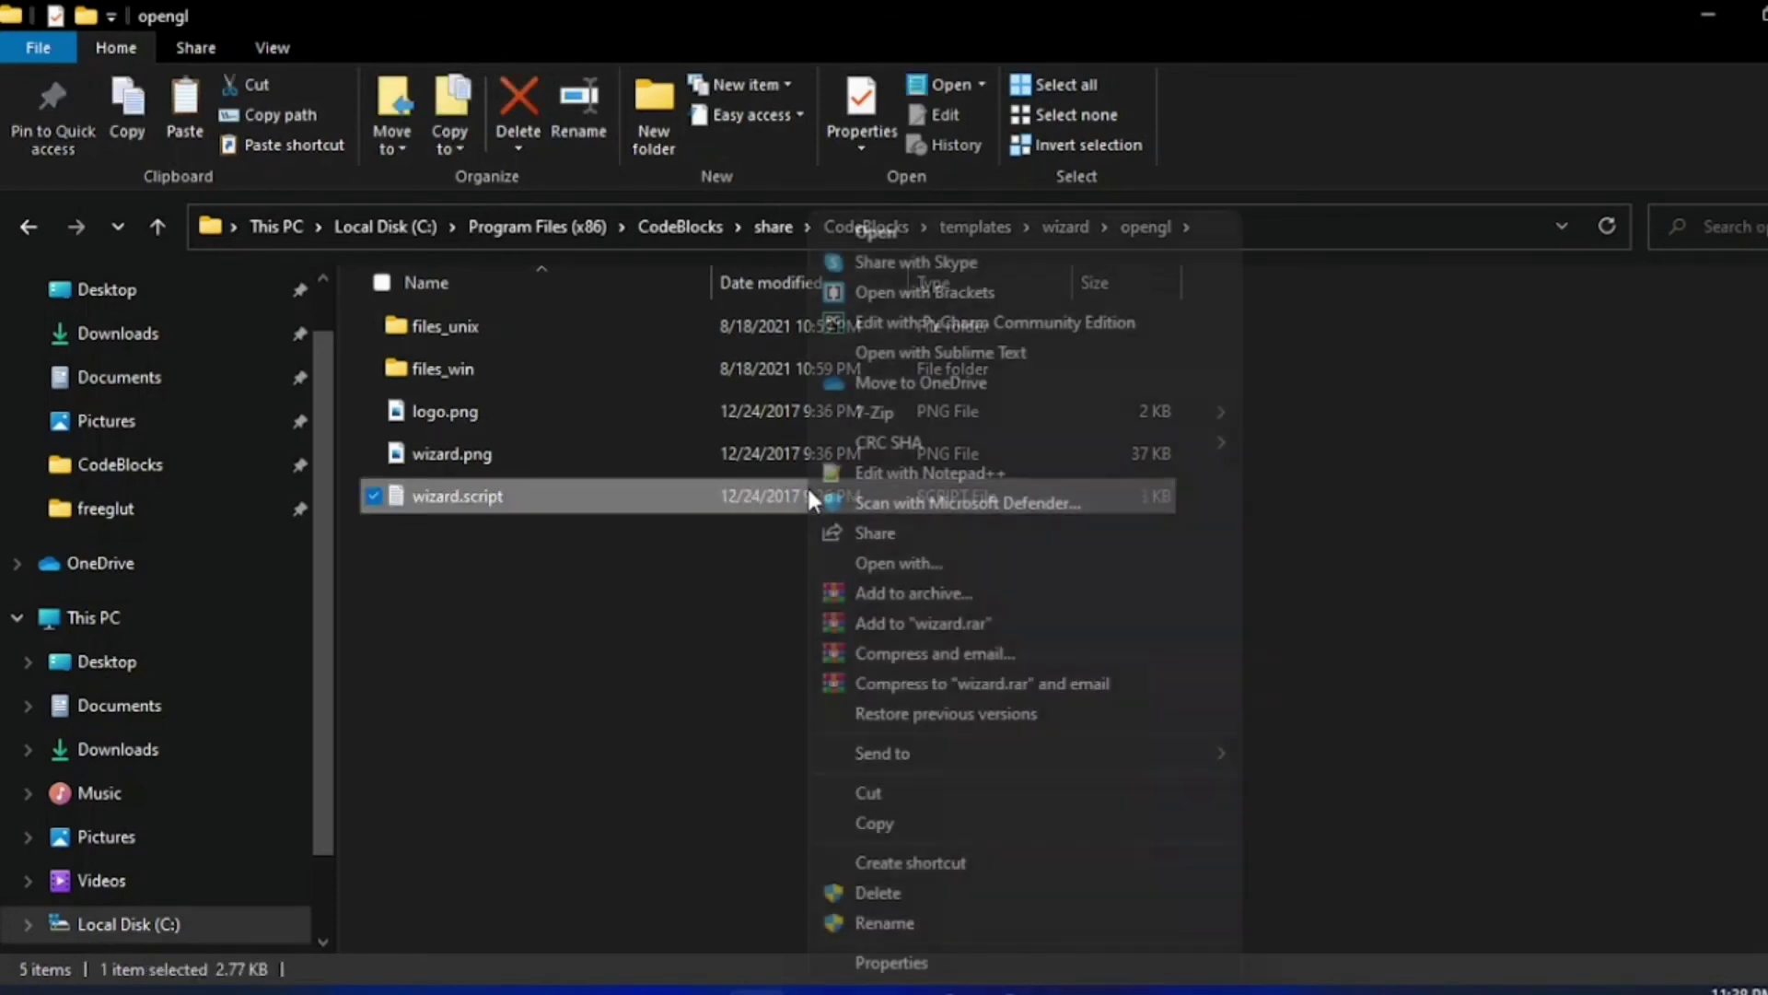
{"action": "left_click", "coordinate": [907, 477]}
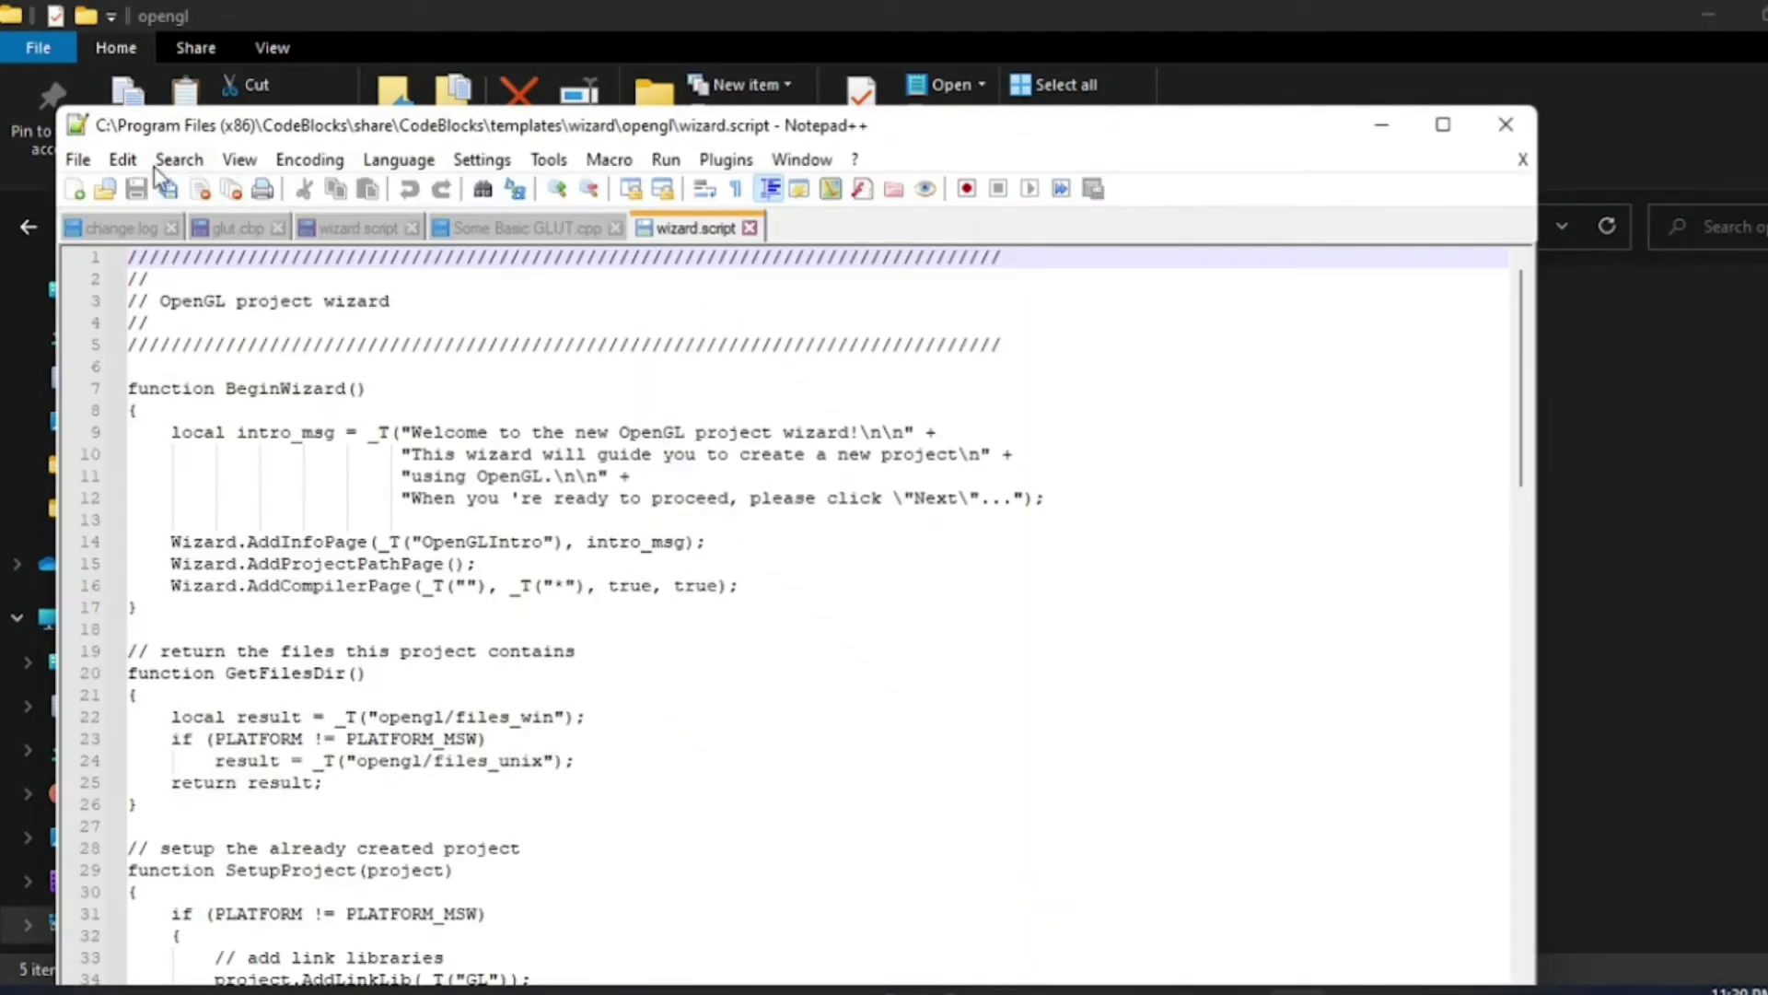
{"action": "left_click", "coordinate": [181, 162]}
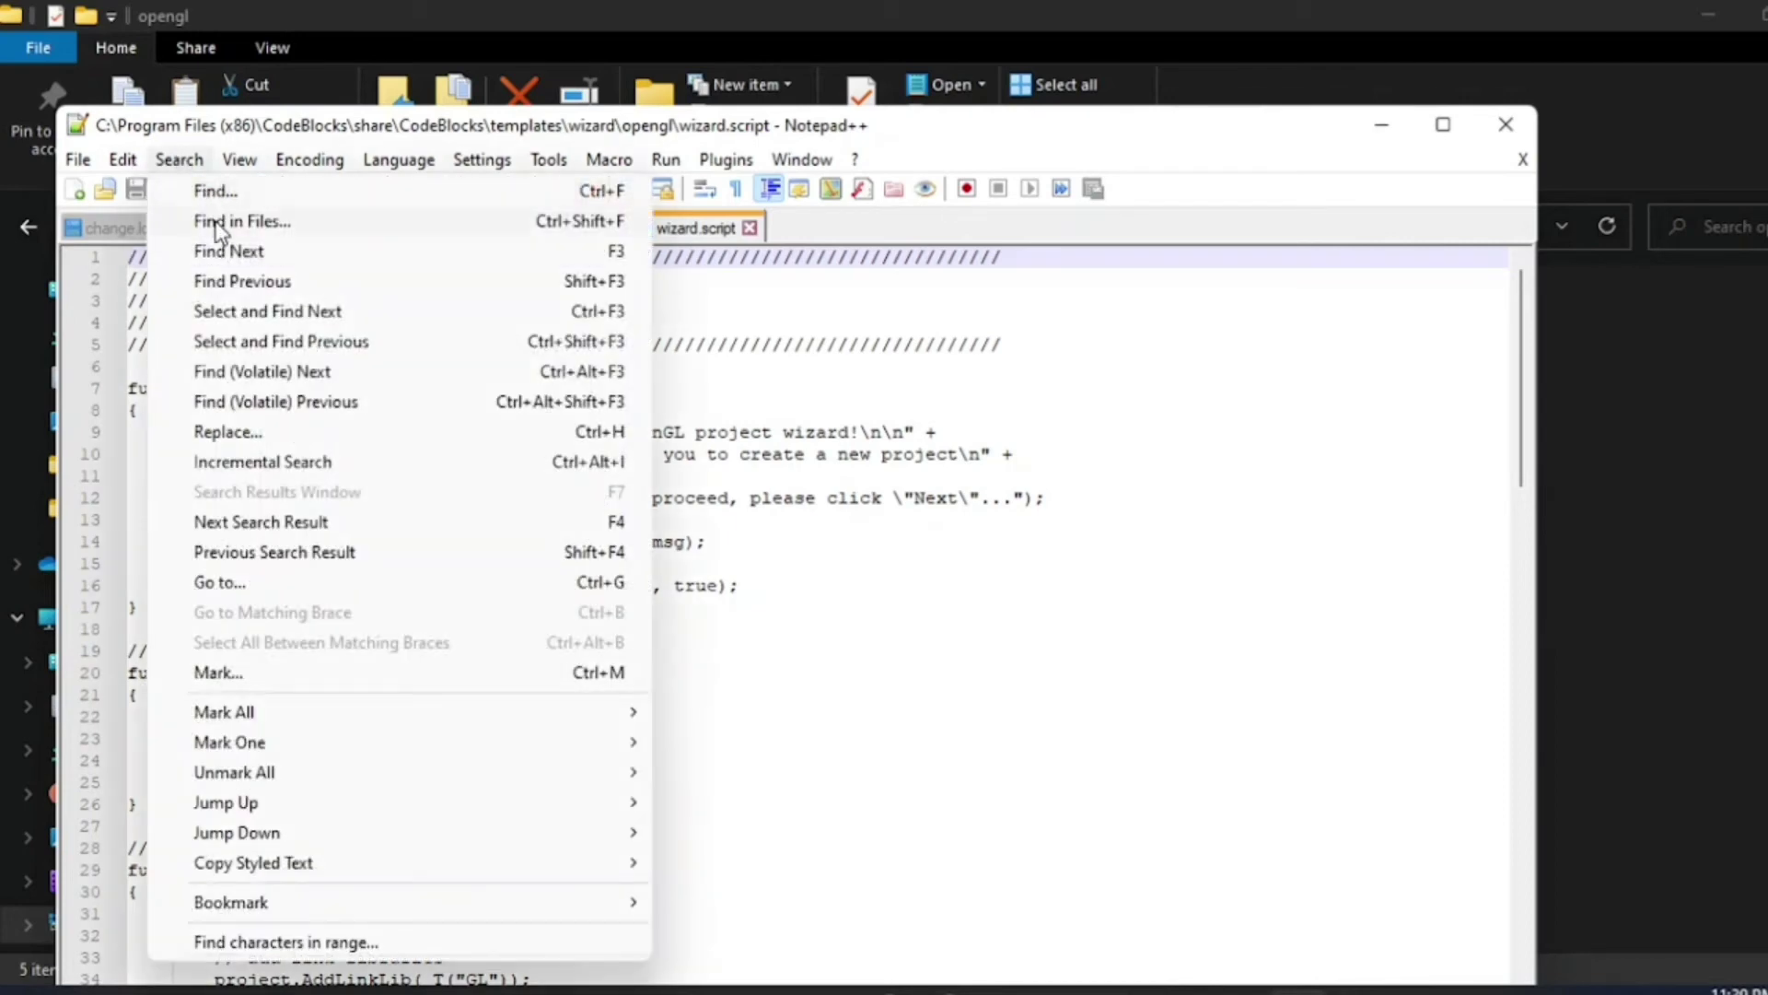
{"action": "left_click", "coordinate": [253, 193]}
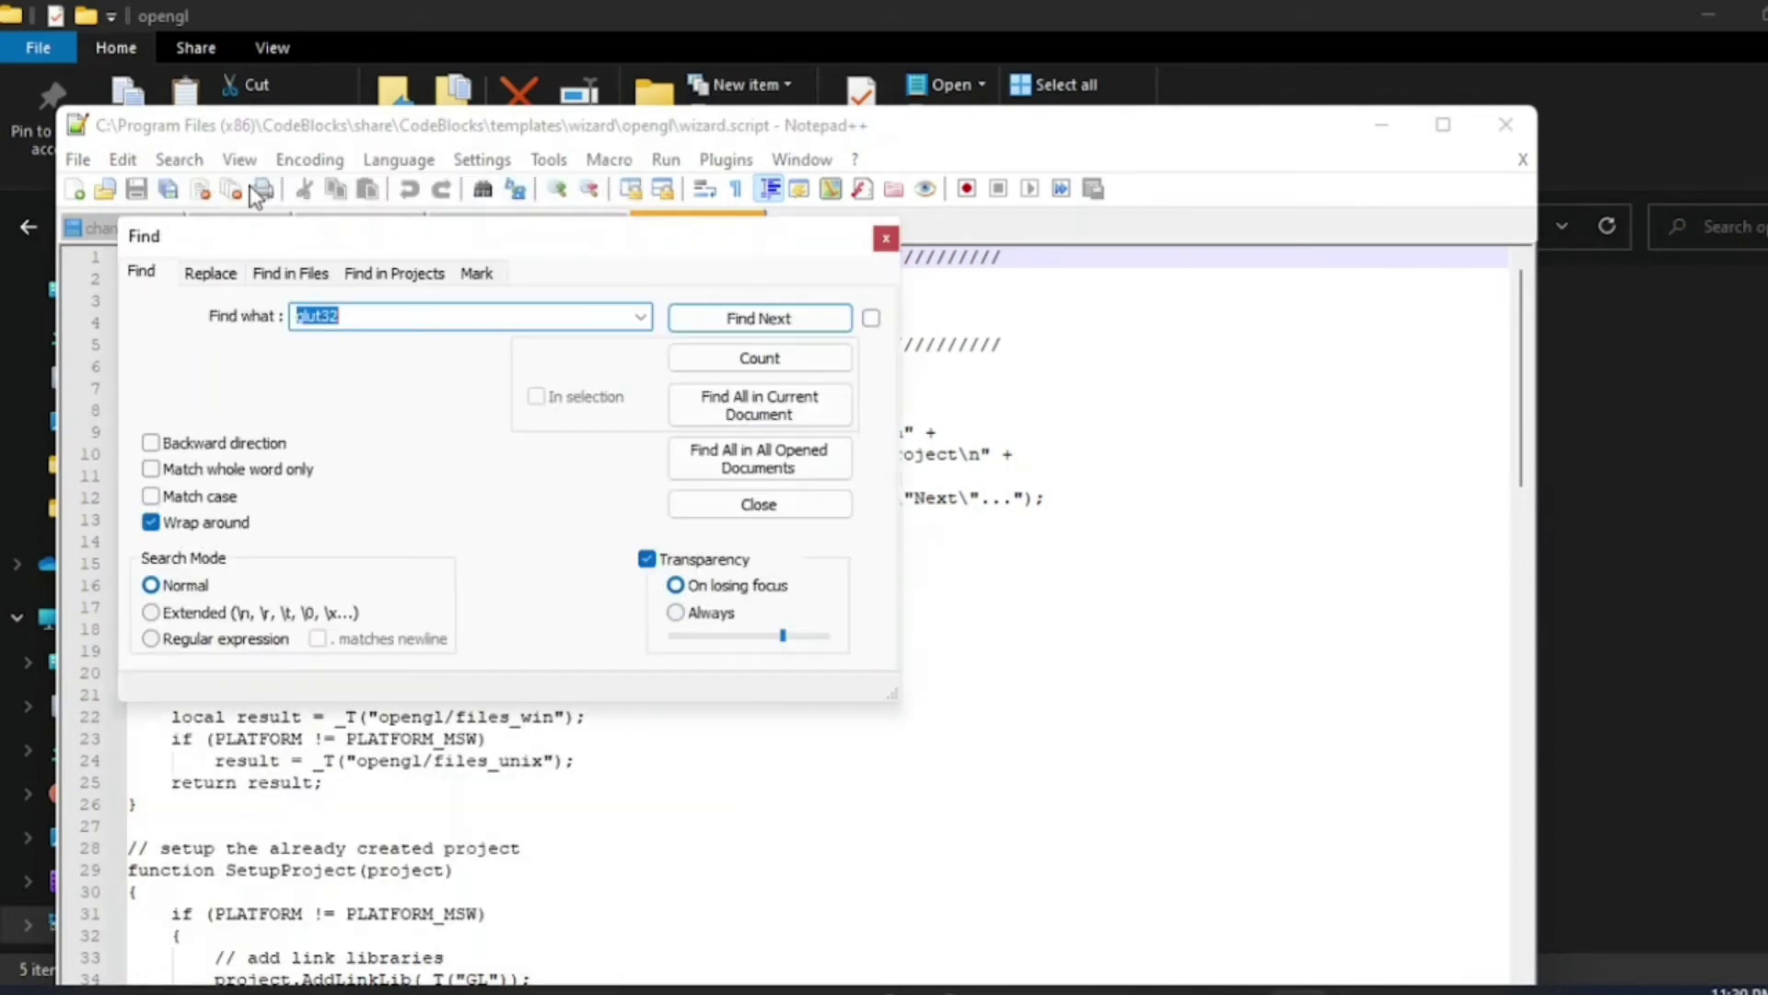
{"action": "left_click", "coordinate": [232, 279]}
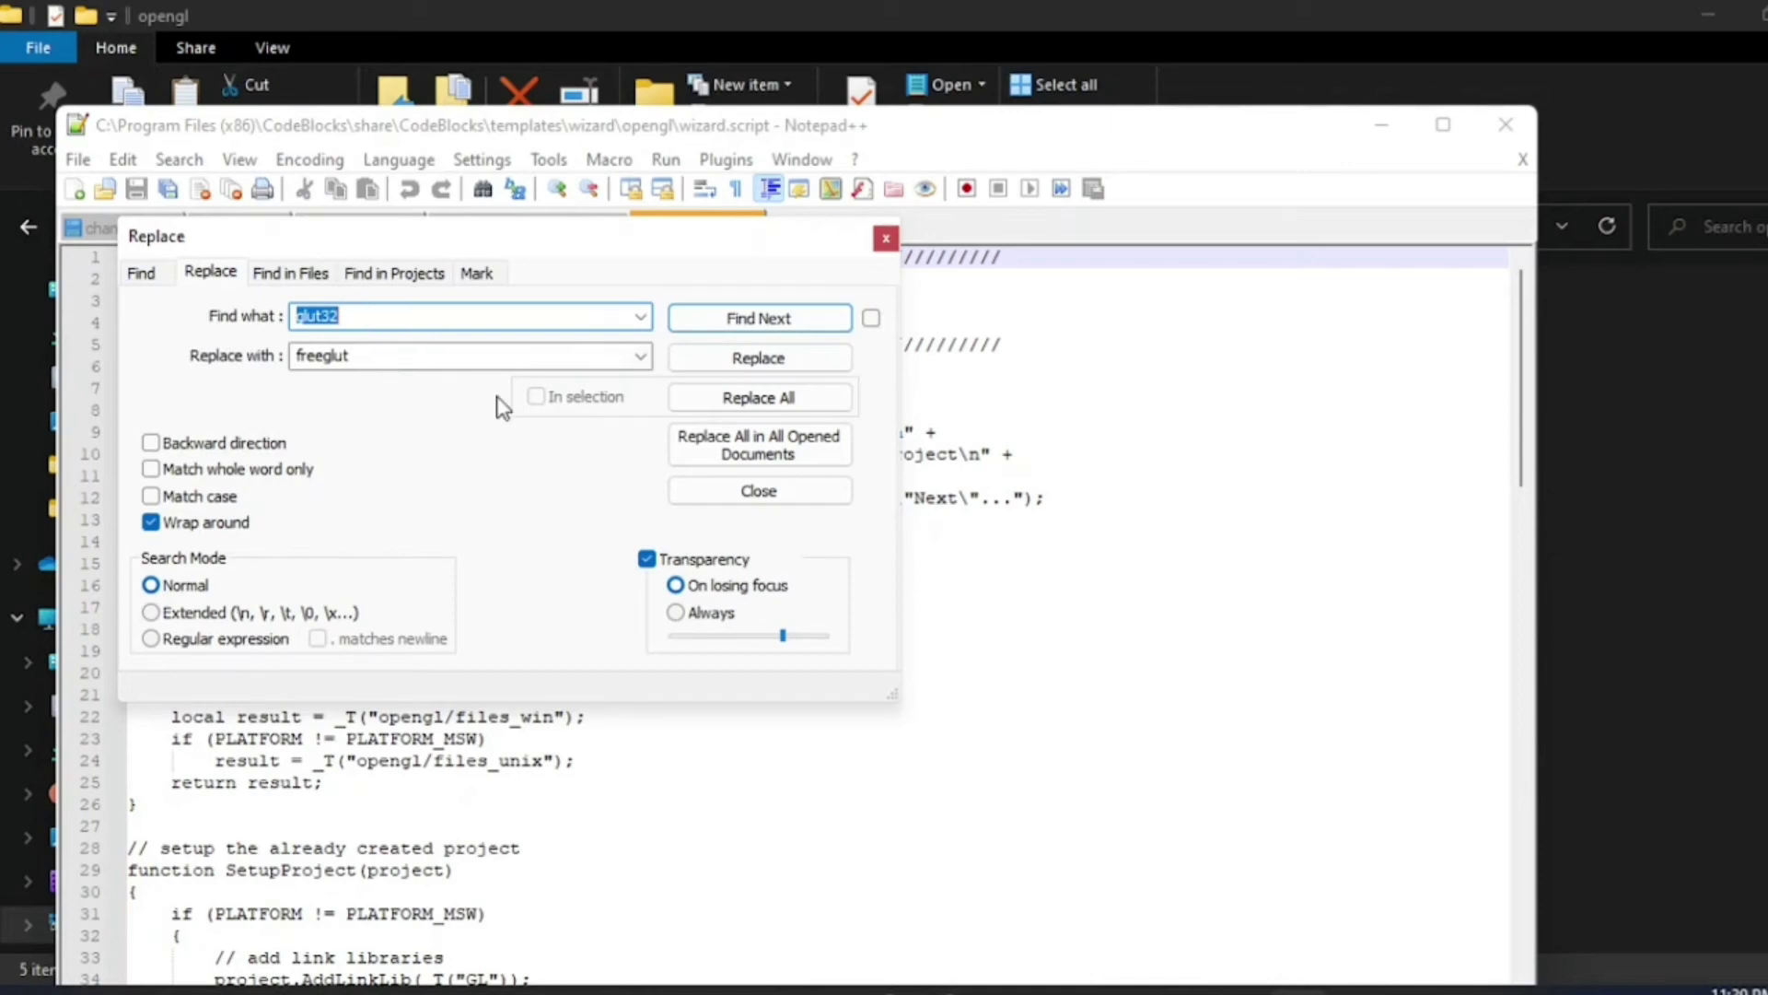
{"action": "left_click", "coordinate": [751, 405]}
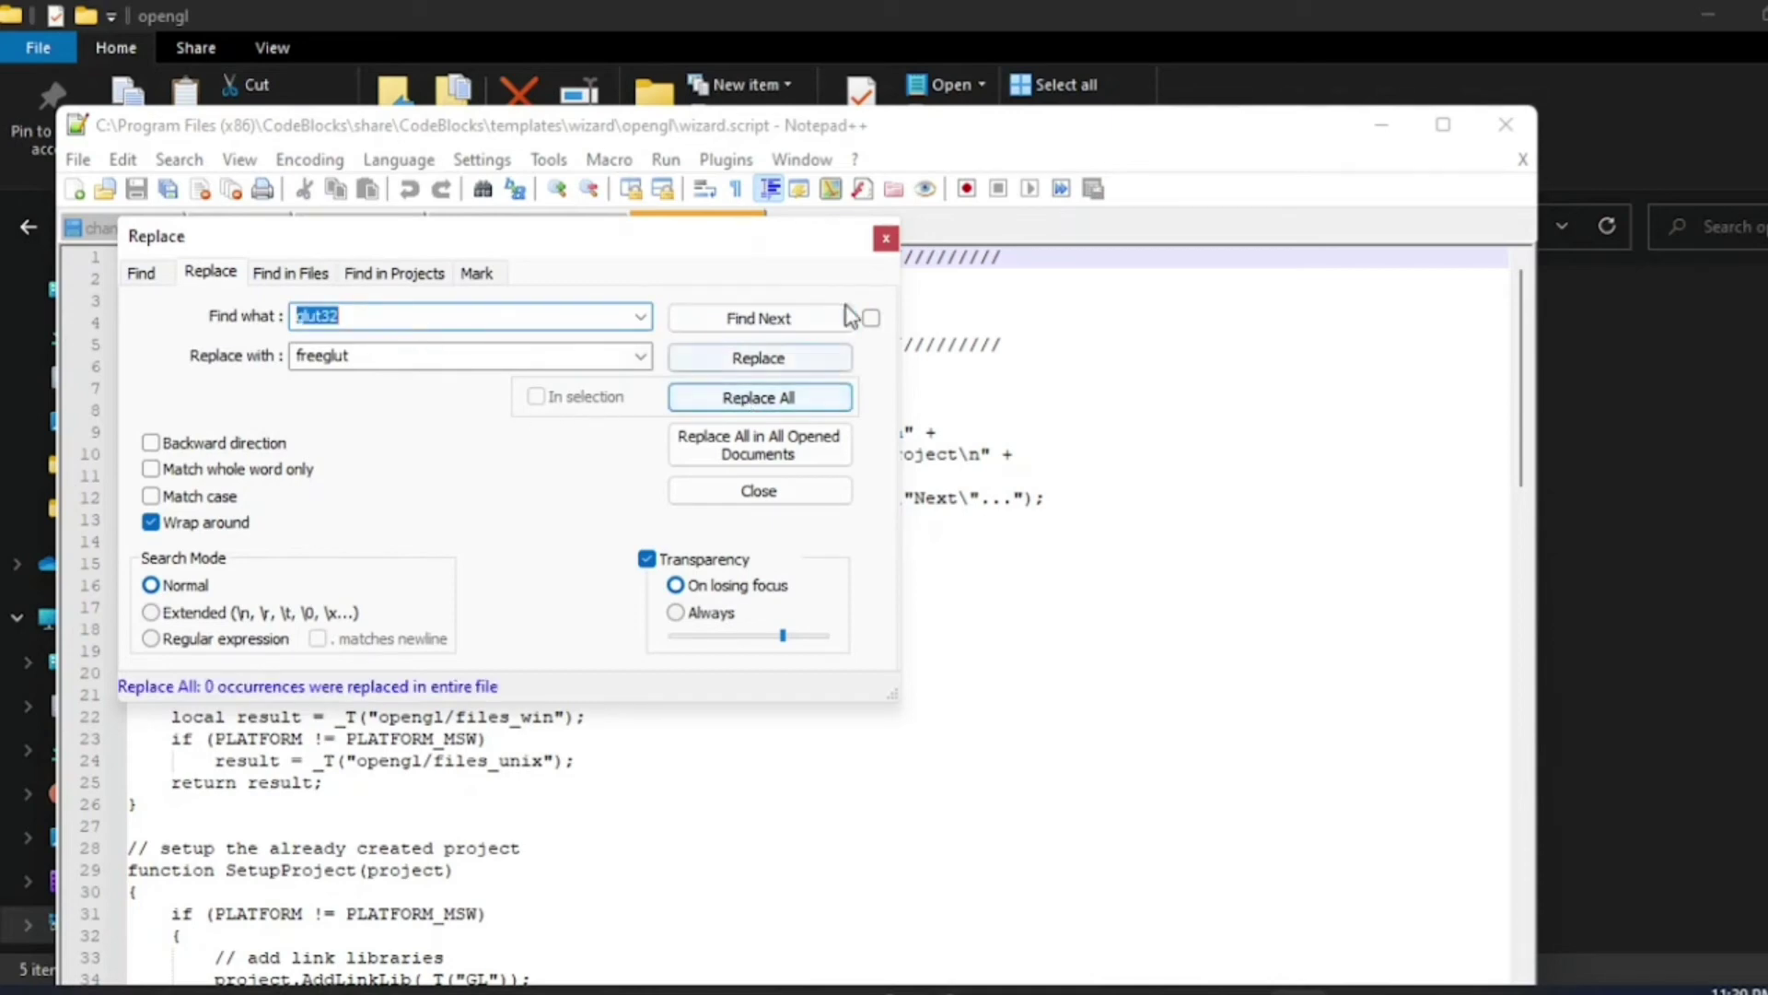
{"action": "left_click", "coordinate": [885, 238]}
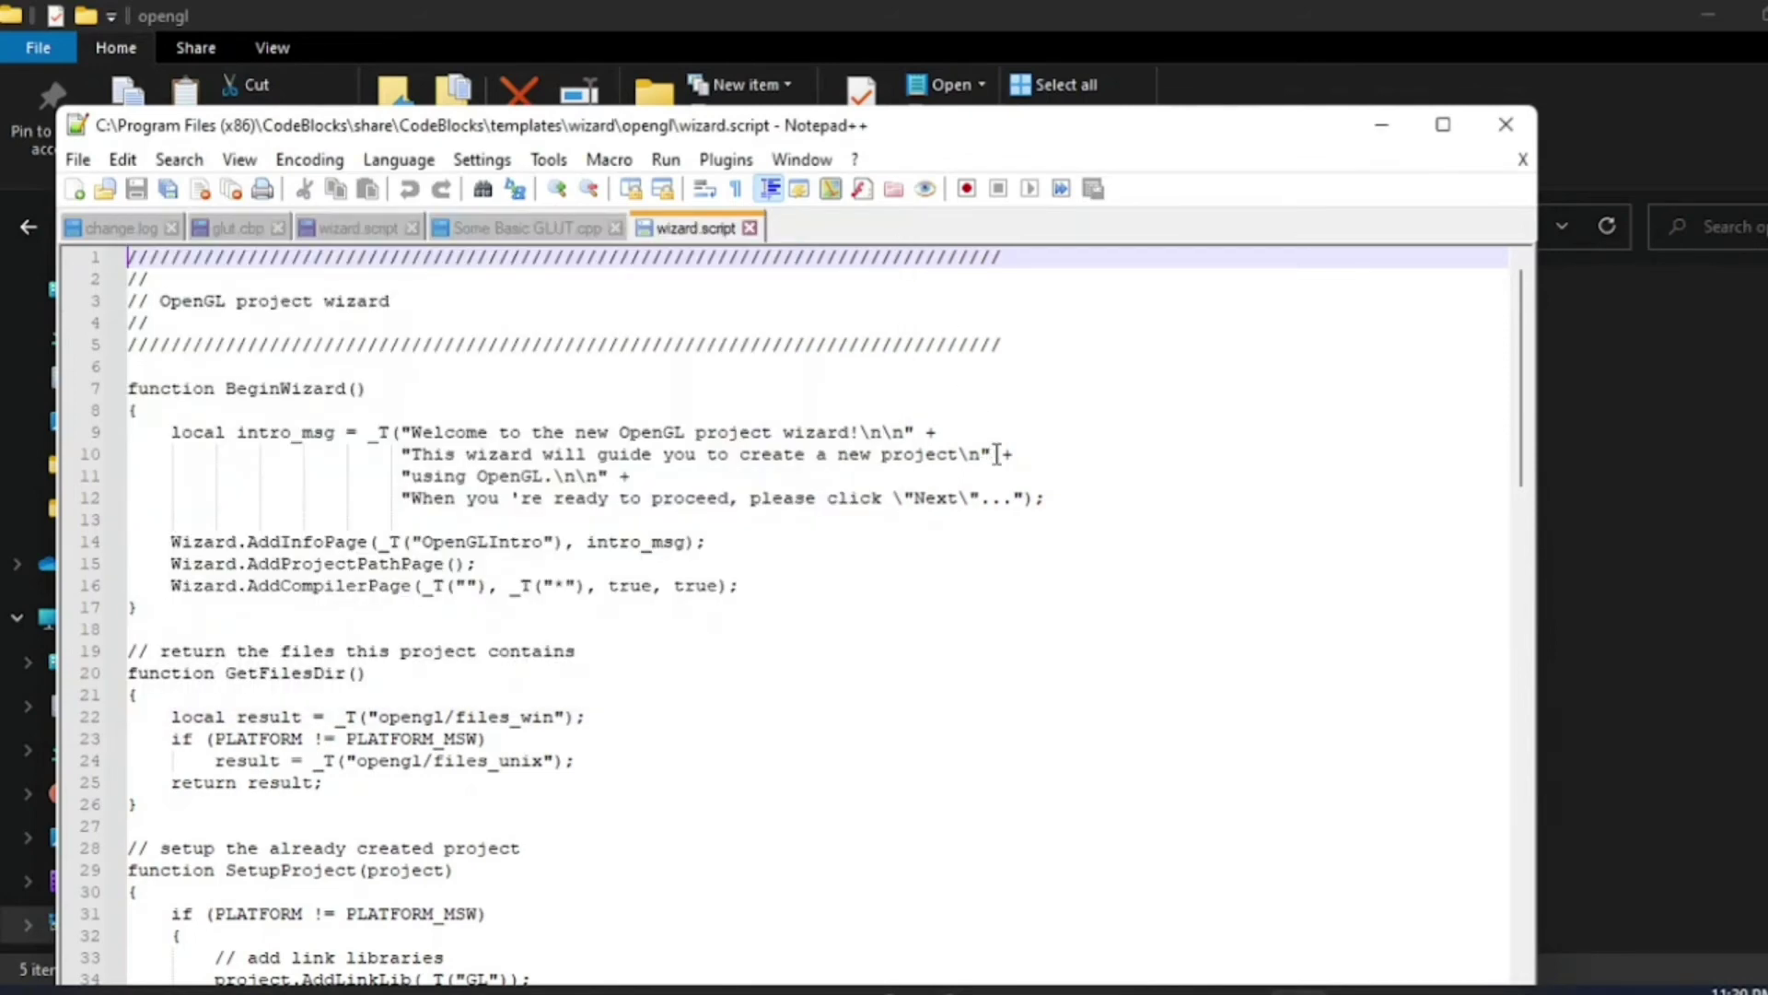
Close Notepad++ and switch to Code::Blocks, clearing the code selection in main.c of the abs project.
{"action": "right_click", "coordinate": [1101, 542]}
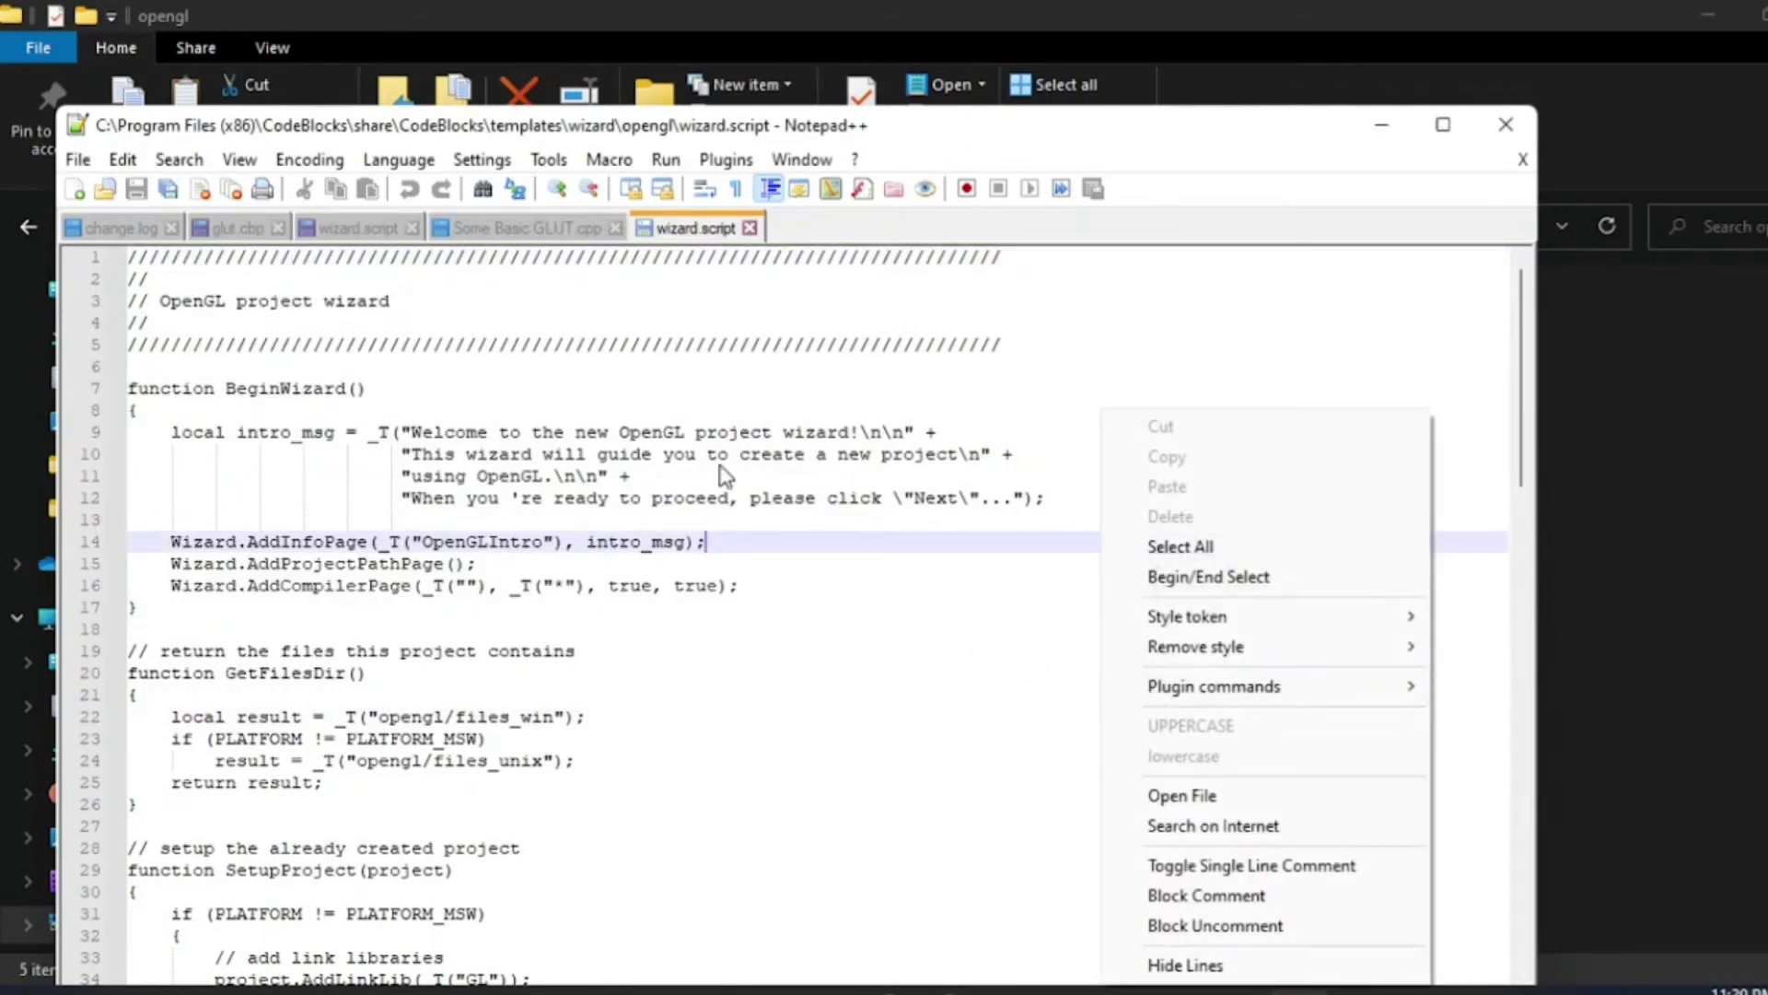
{"action": "left_click", "coordinate": [845, 739]}
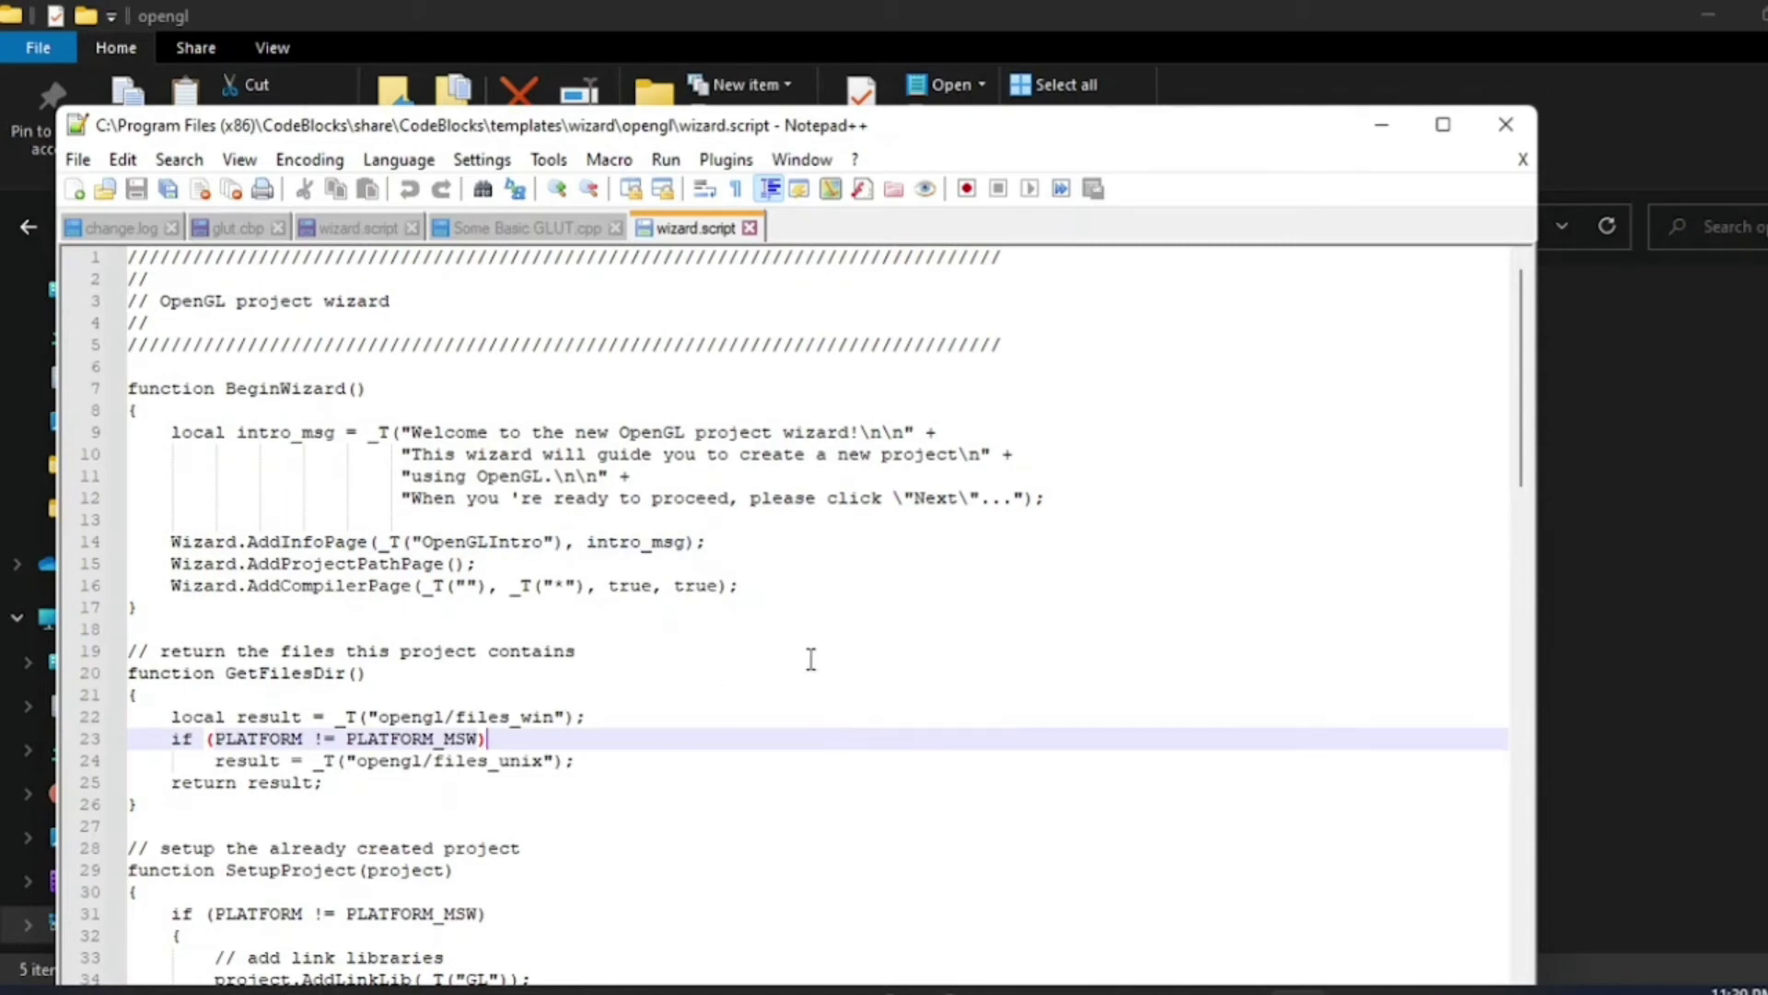
{"action": "left_click", "coordinate": [1503, 126]}
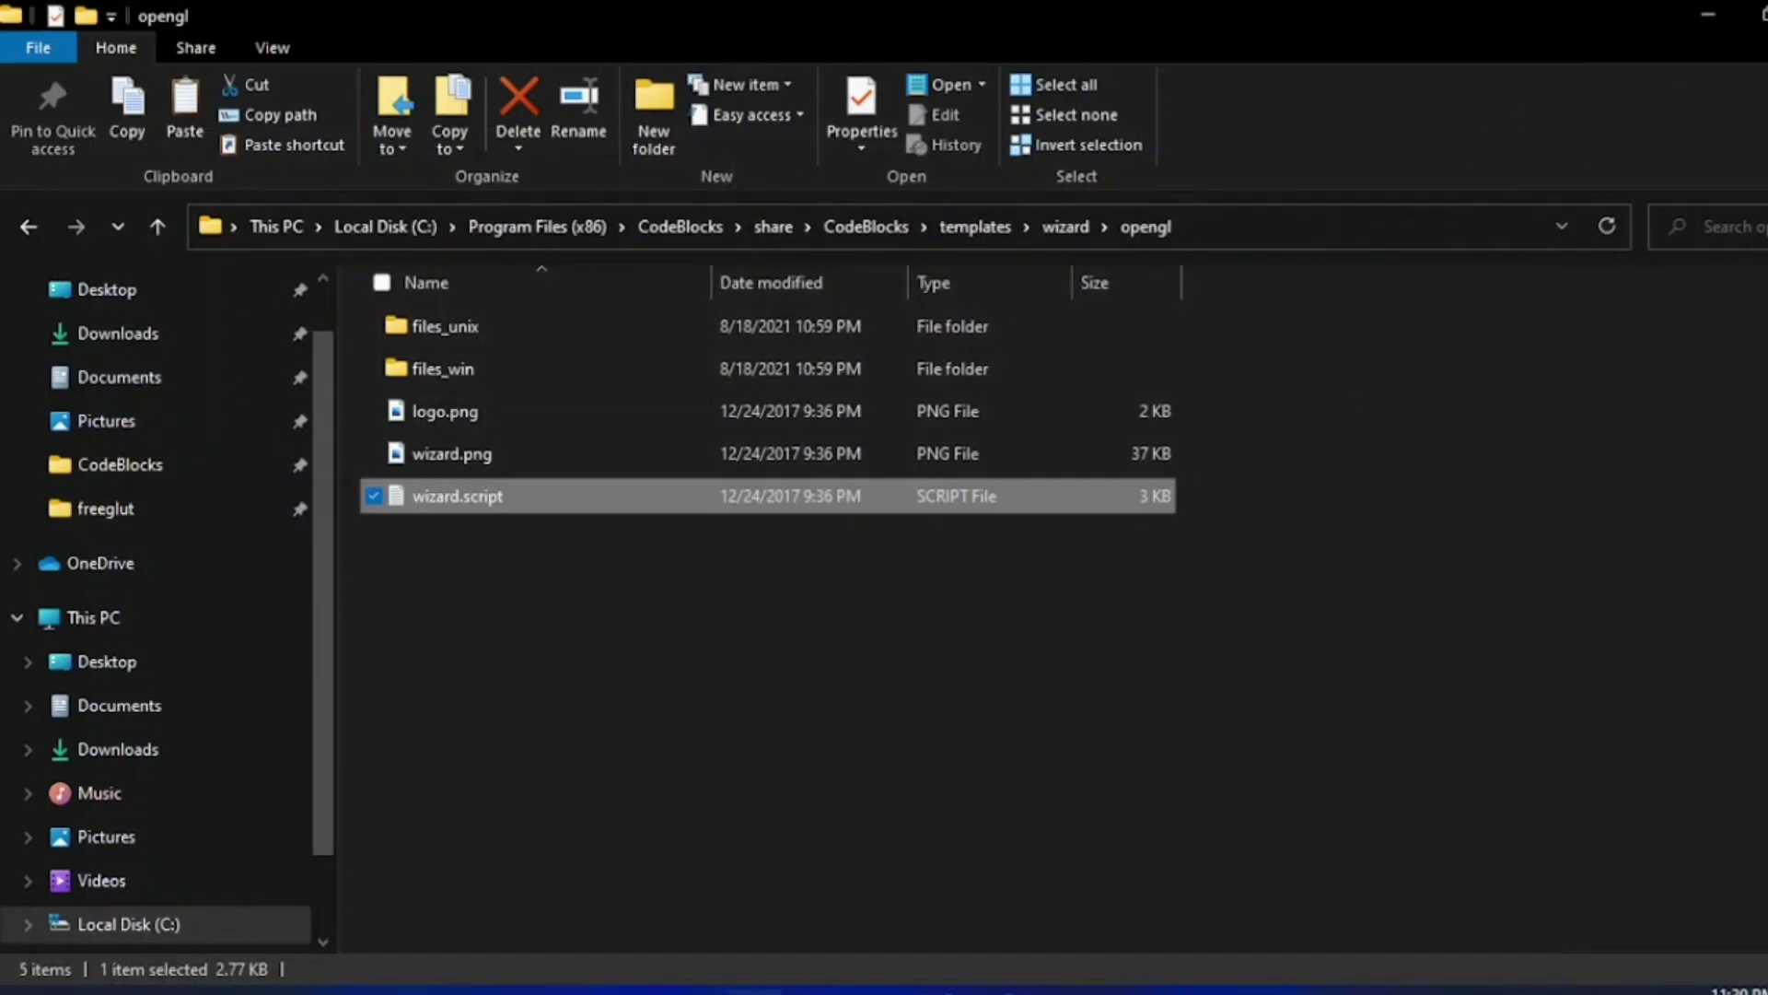
{"action": "key", "text": "super+d"}
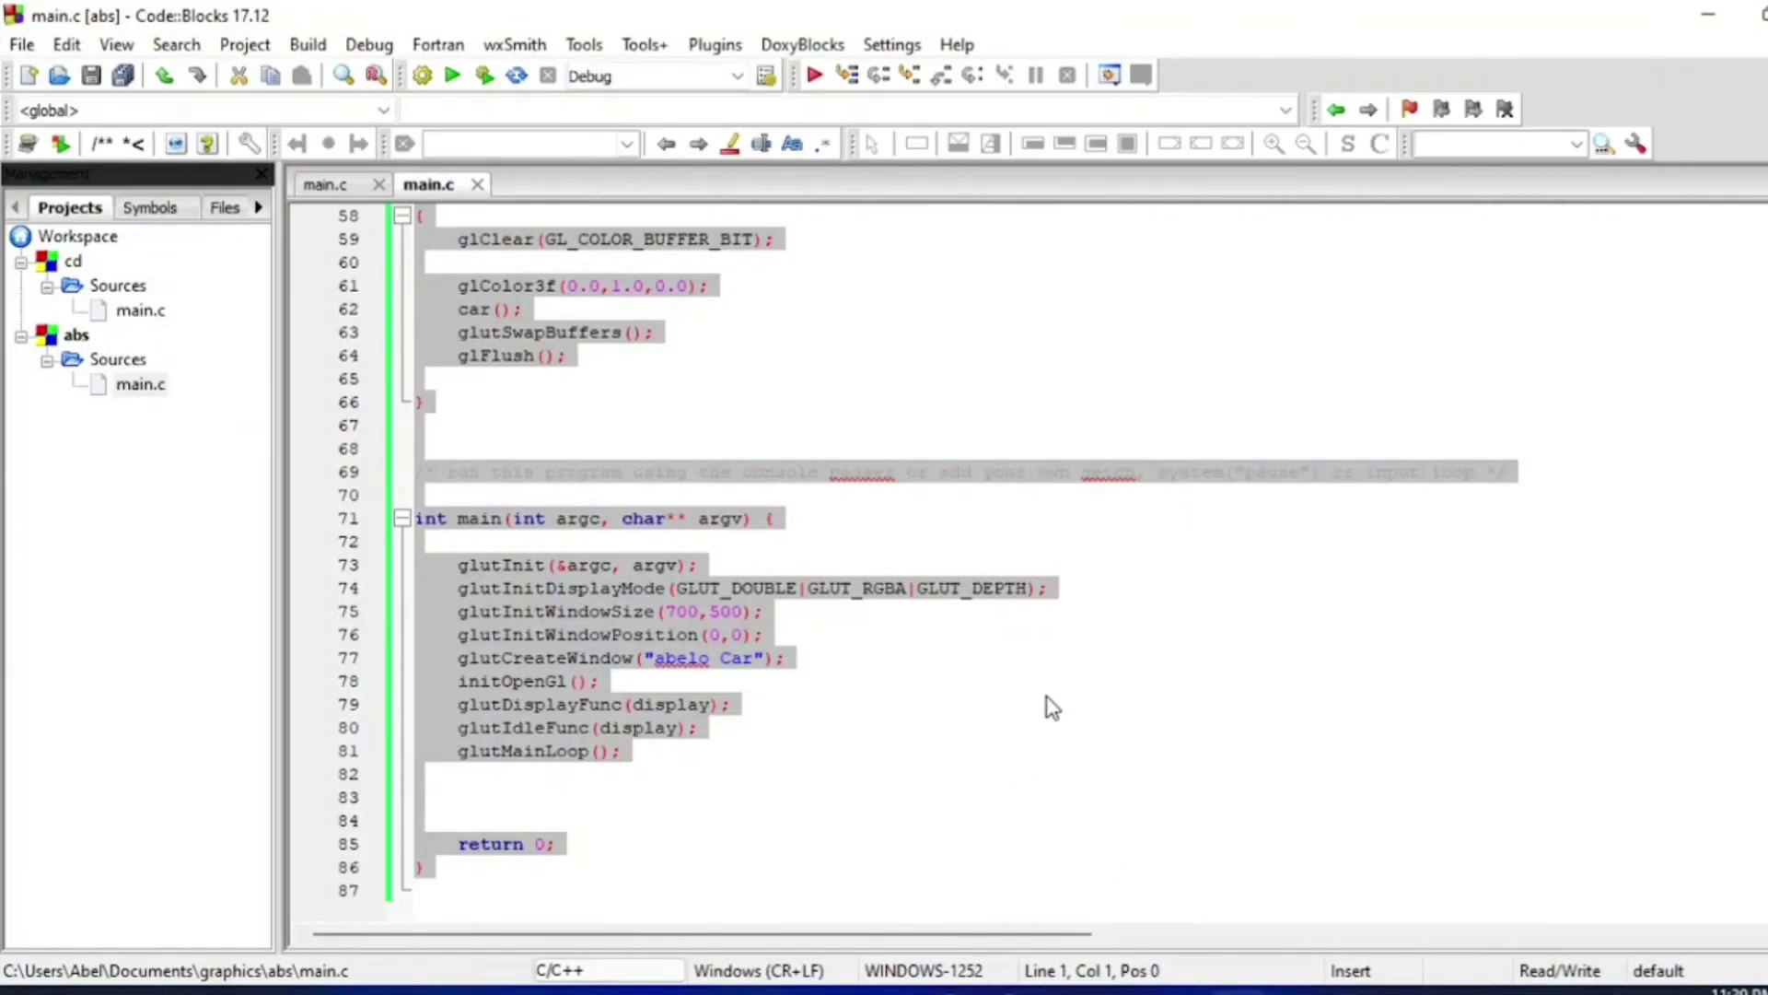
{"action": "left_click", "coordinate": [1050, 703]}
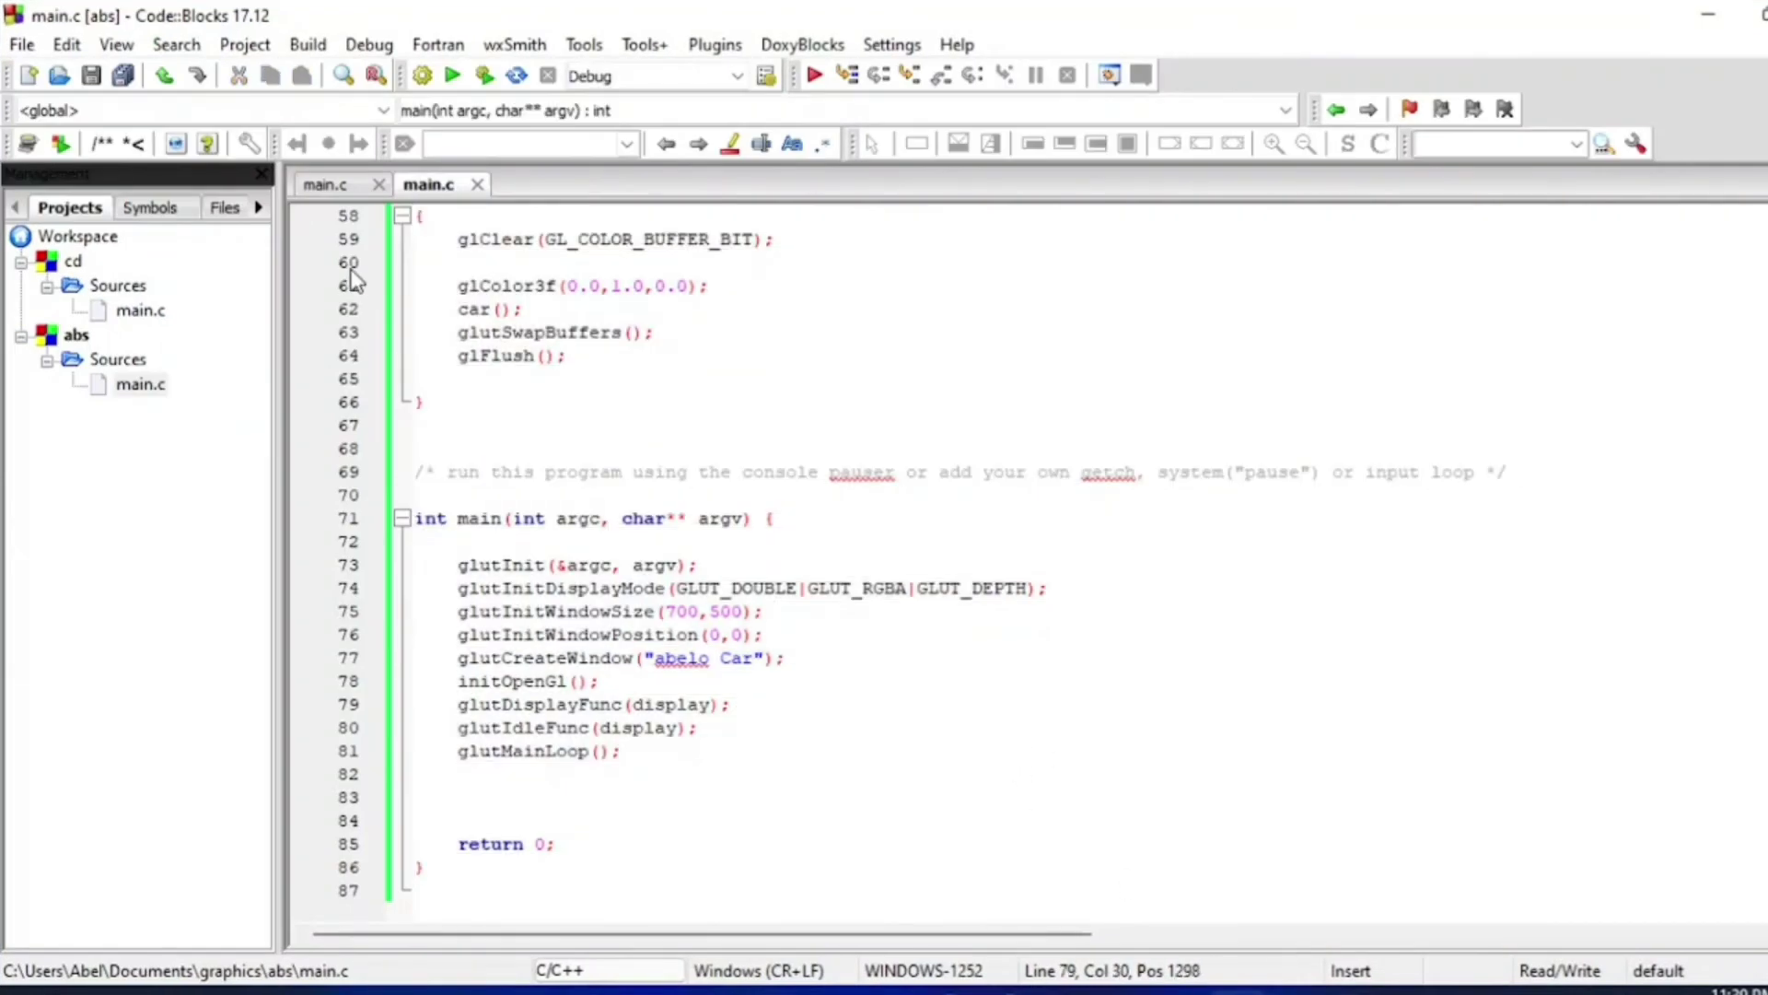
Start a new project from the OpenGL project template and advance the wizard to the project title and folder page.
{"action": "left_click", "coordinate": [20, 41]}
{"action": "mouse_move", "coordinate": [44, 64]}
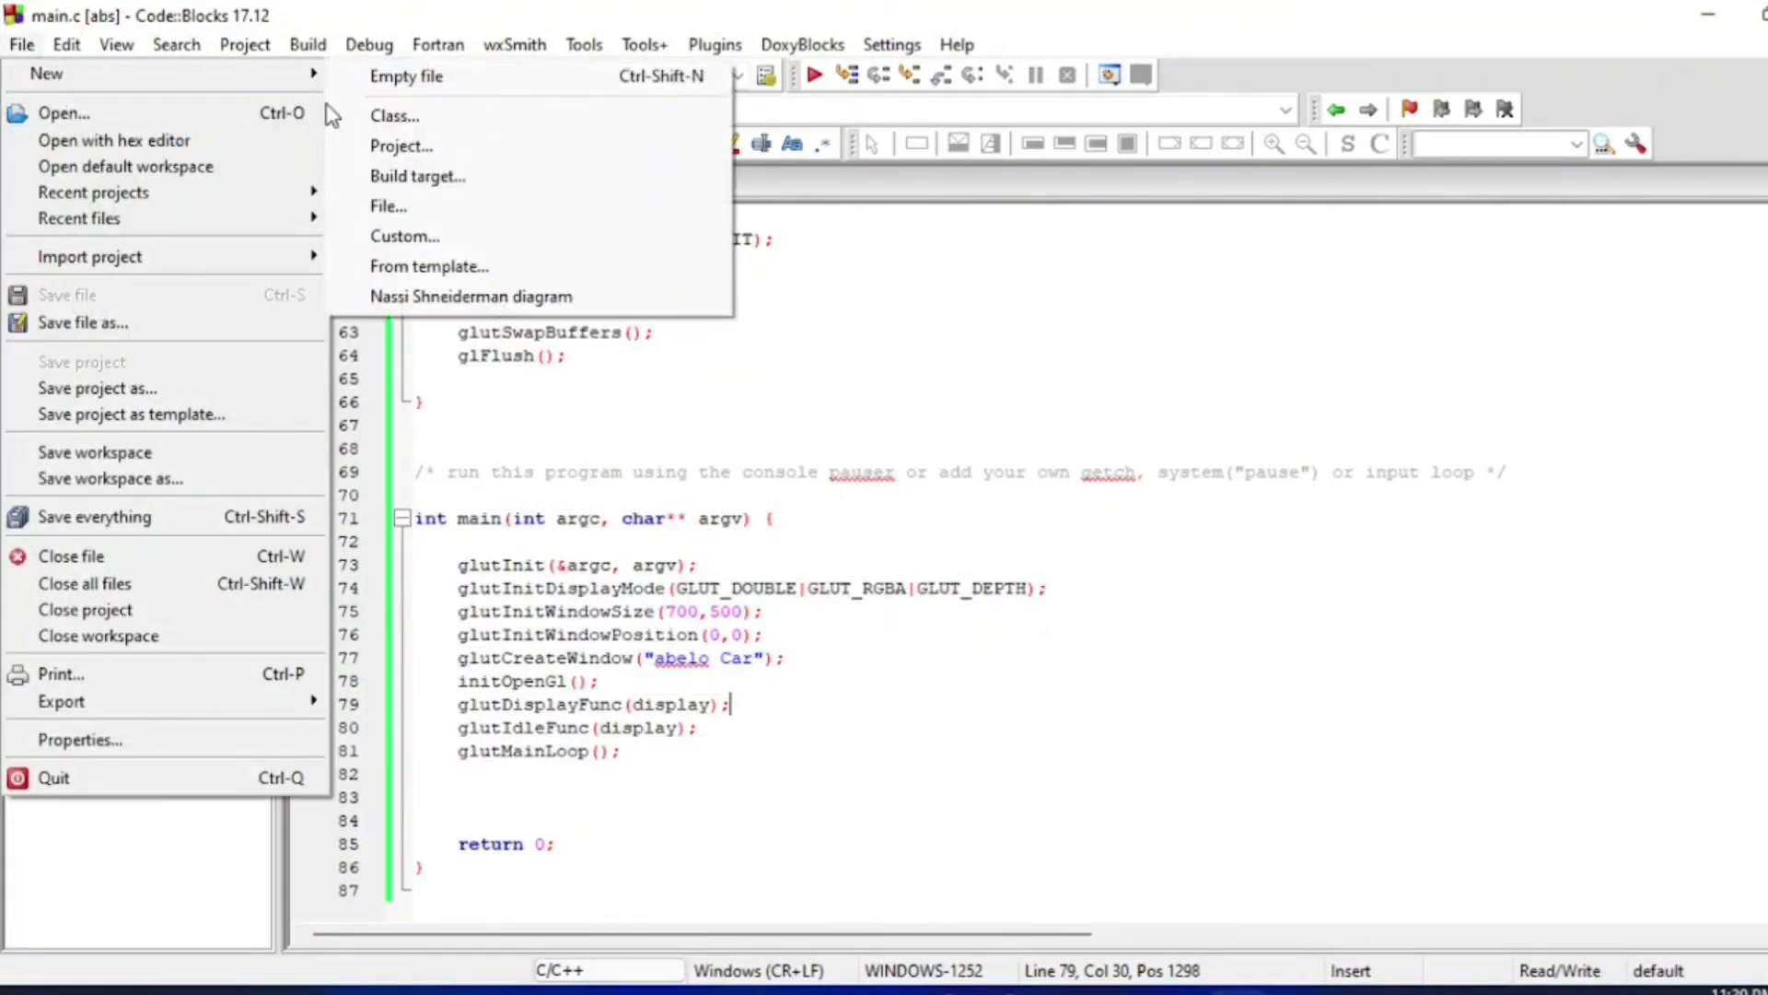
{"action": "left_click", "coordinate": [416, 146]}
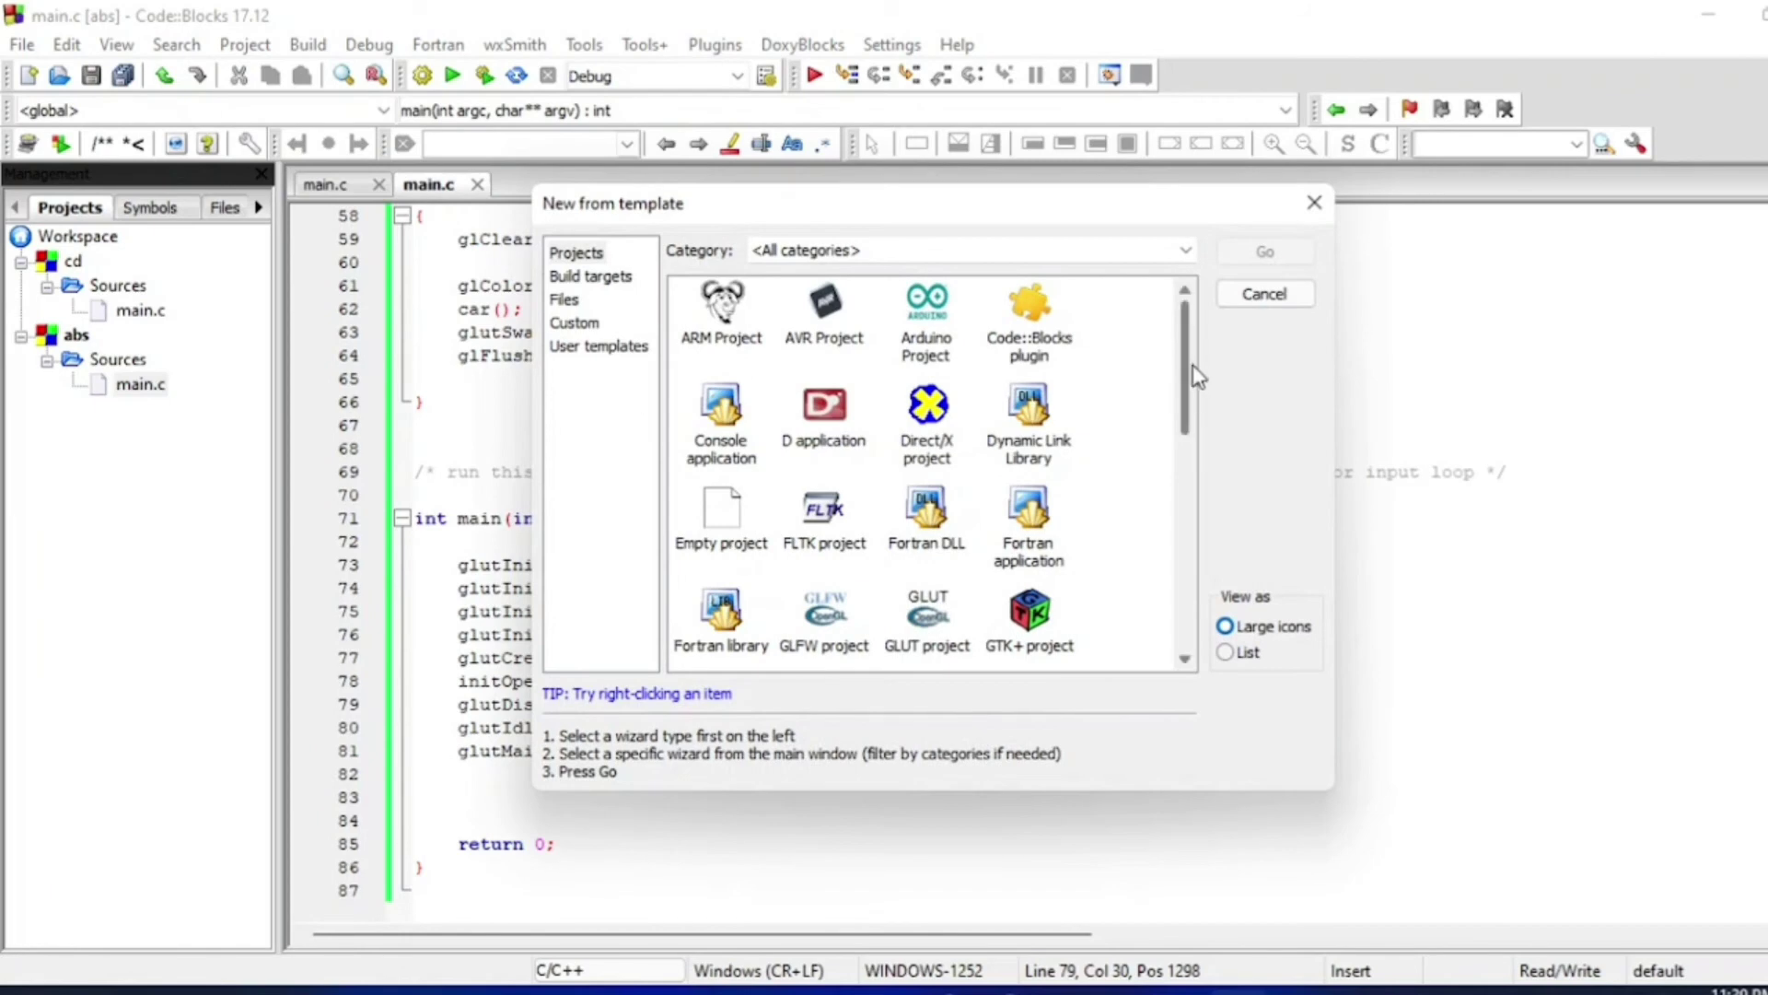
{"action": "scroll", "coordinate": [824, 475], "scroll_direction": "down", "scroll_amount": 5}
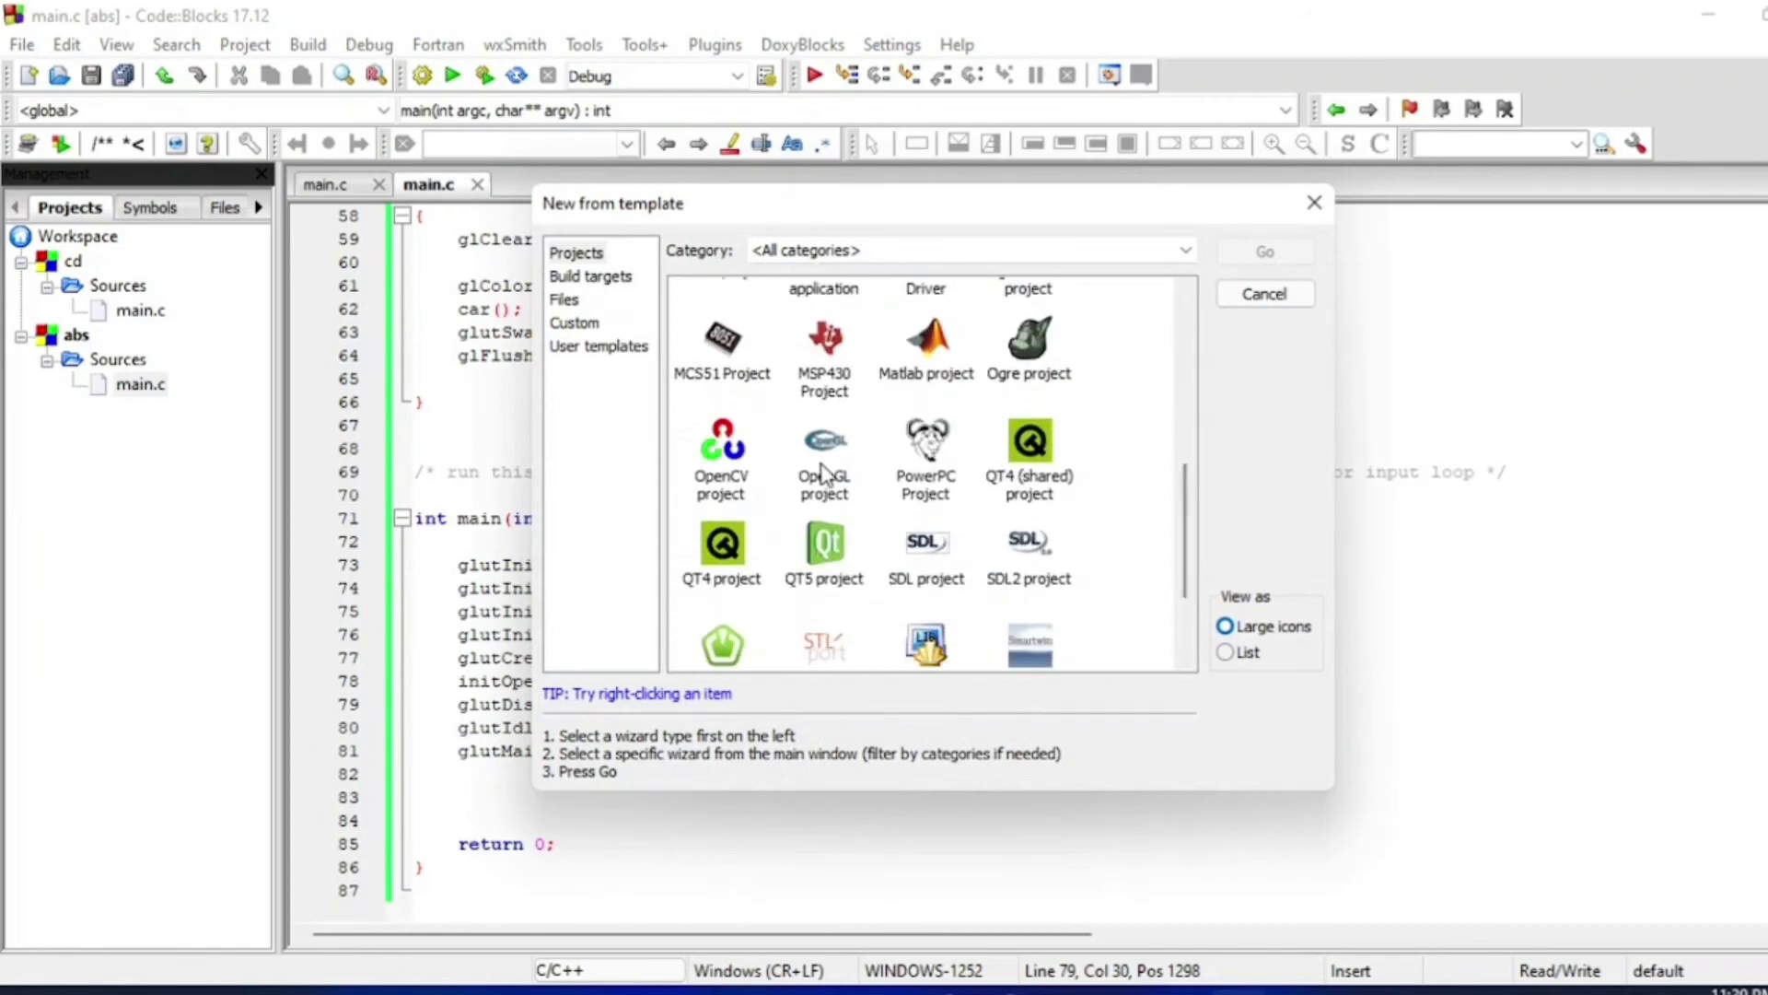
{"action": "left_click", "coordinate": [822, 465]}
{"action": "left_click", "coordinate": [1264, 267]}
{"action": "left_click", "coordinate": [1084, 750]}
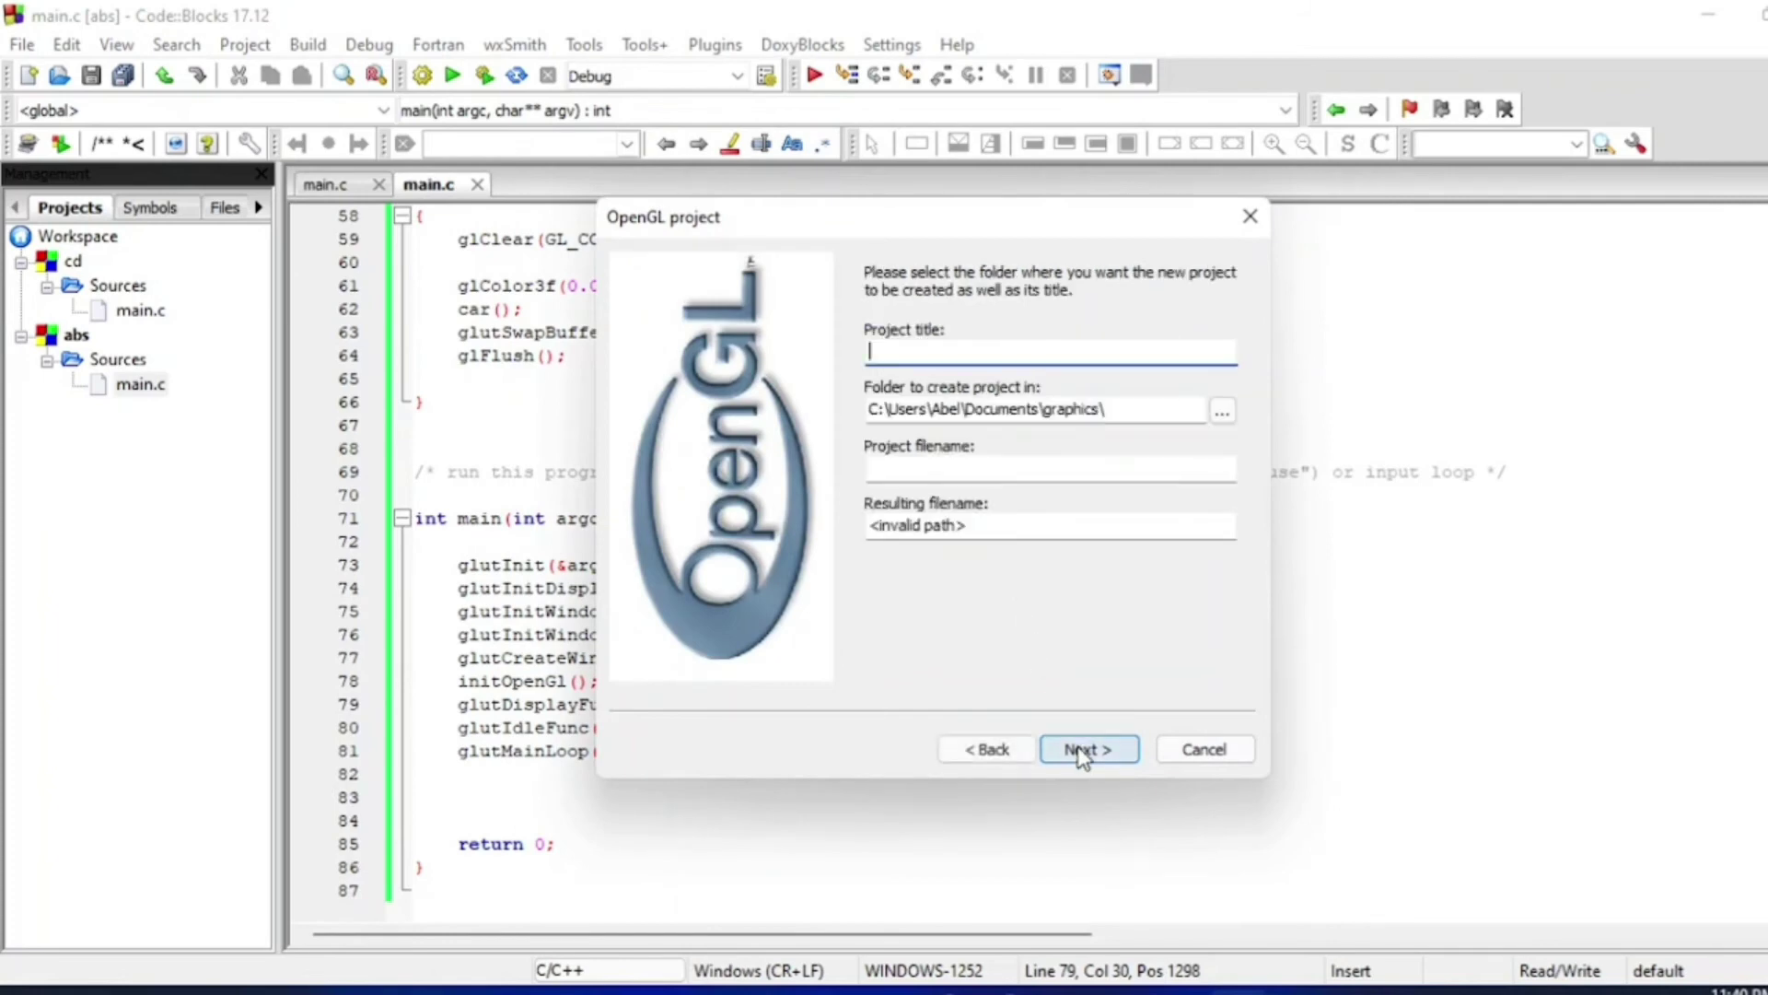
Title the project "simple car", keep the remaining wizard settings at their defaults, and finish creating the project.
{"action": "type", "text": "siml"}
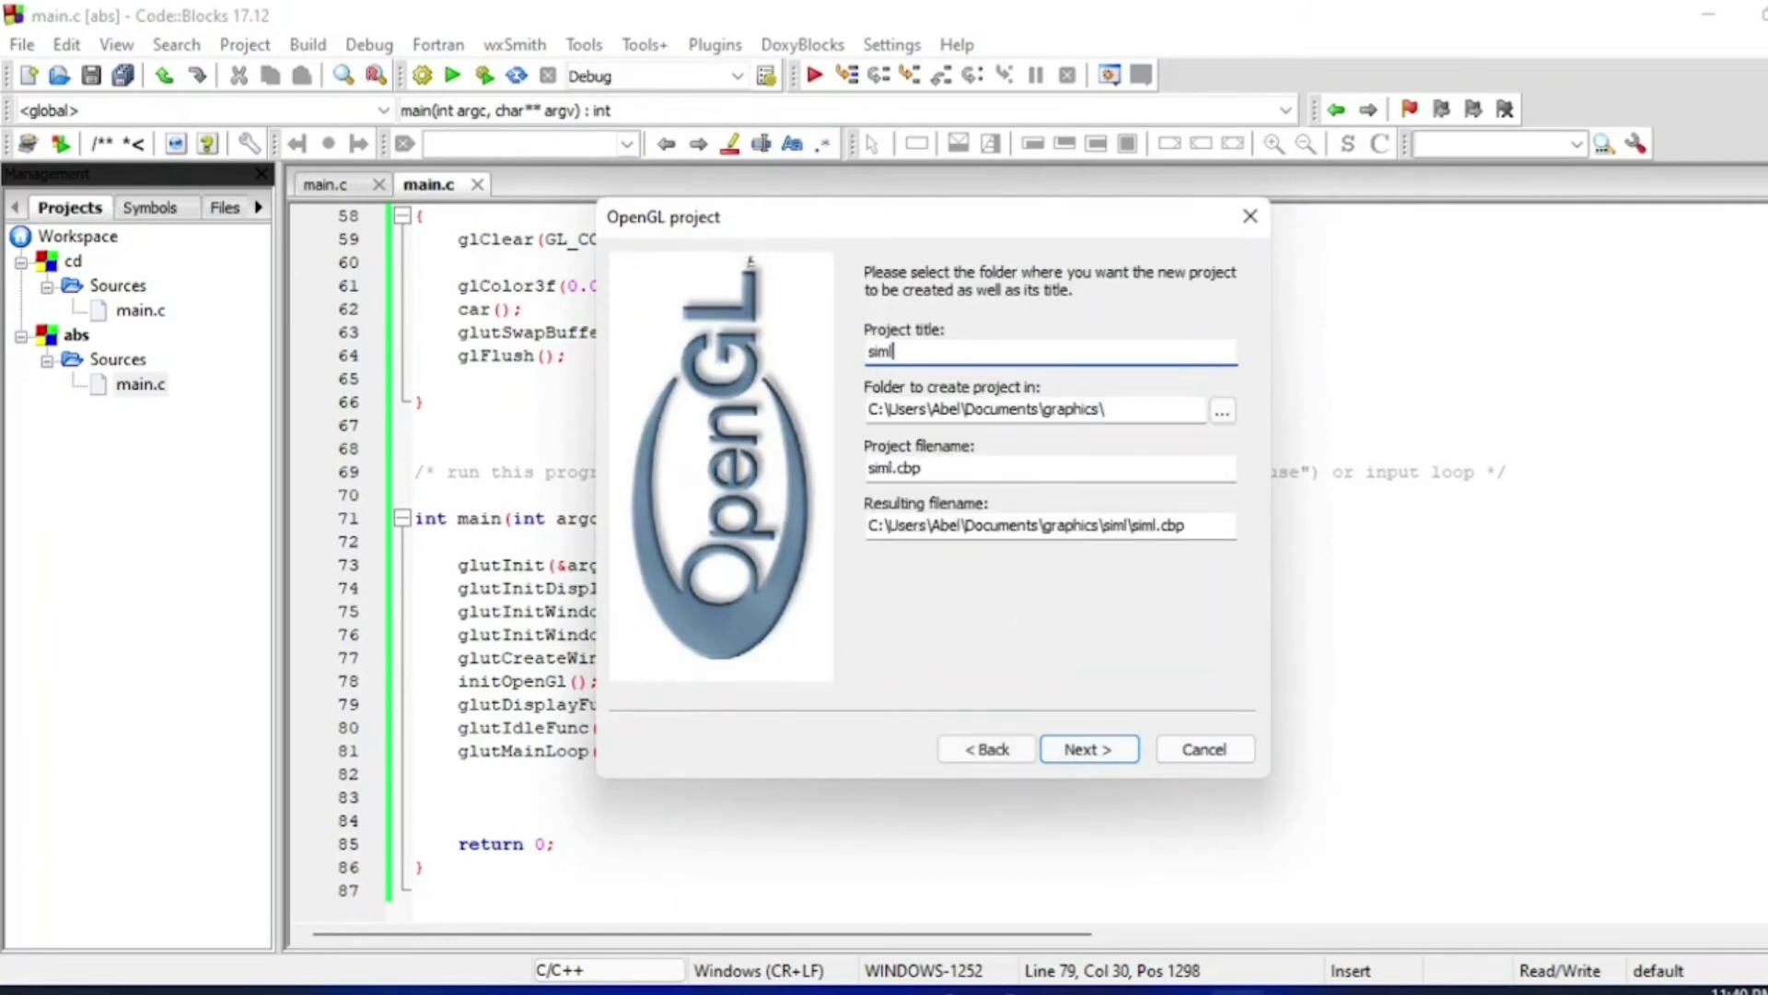
{"action": "key", "text": "BackSpace"}
{"action": "type", "text": "ple car"}
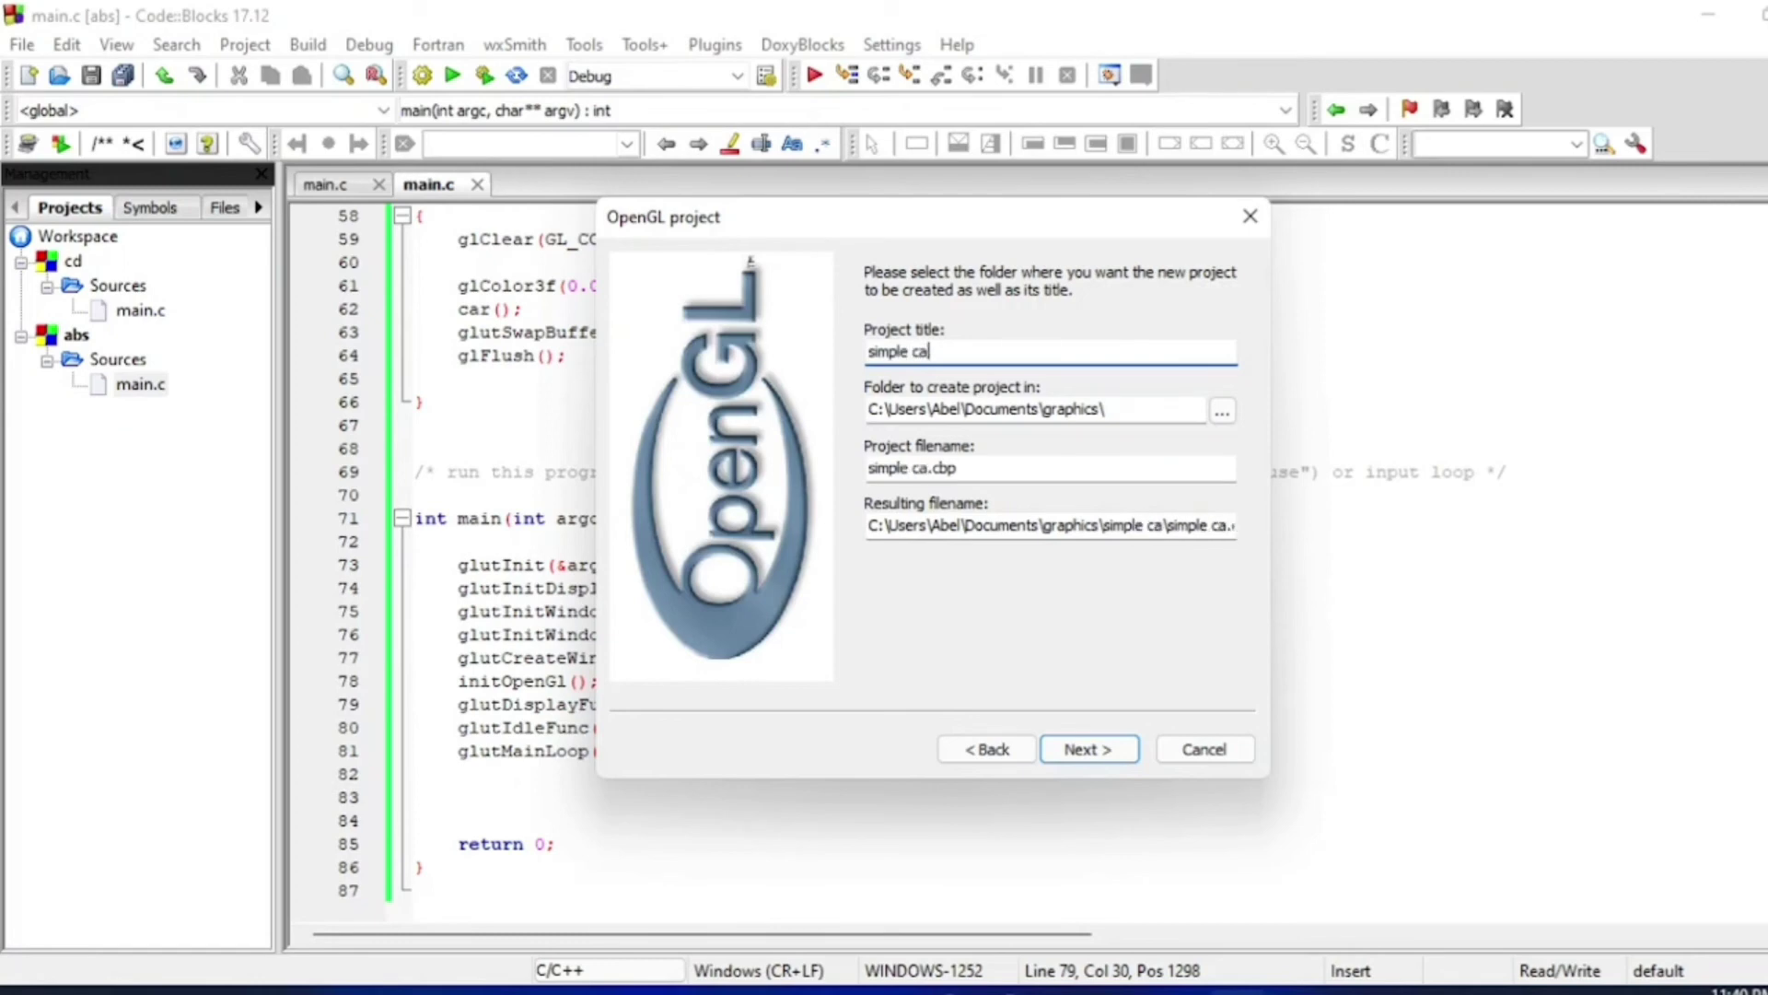
{"action": "left_click", "coordinate": [1088, 750]}
{"action": "left_click", "coordinate": [1083, 751]}
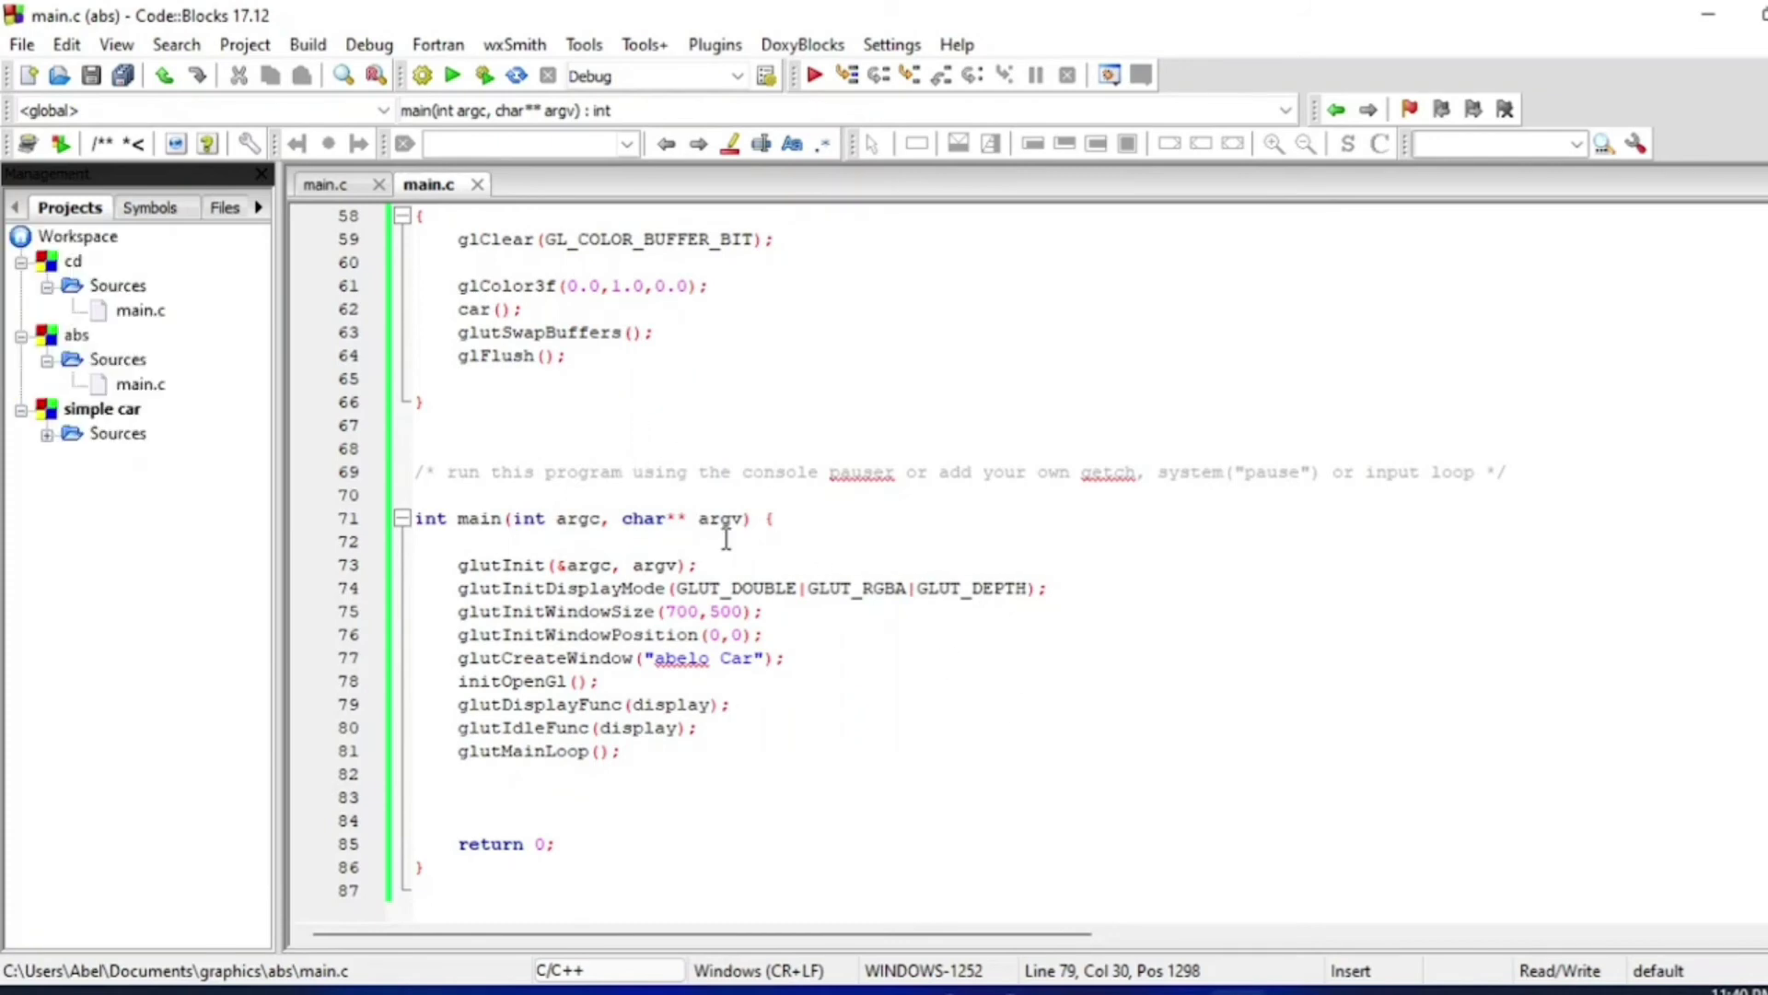
Select all the code in main.c of the abs project.
{"action": "key", "text": "ctrl+a"}
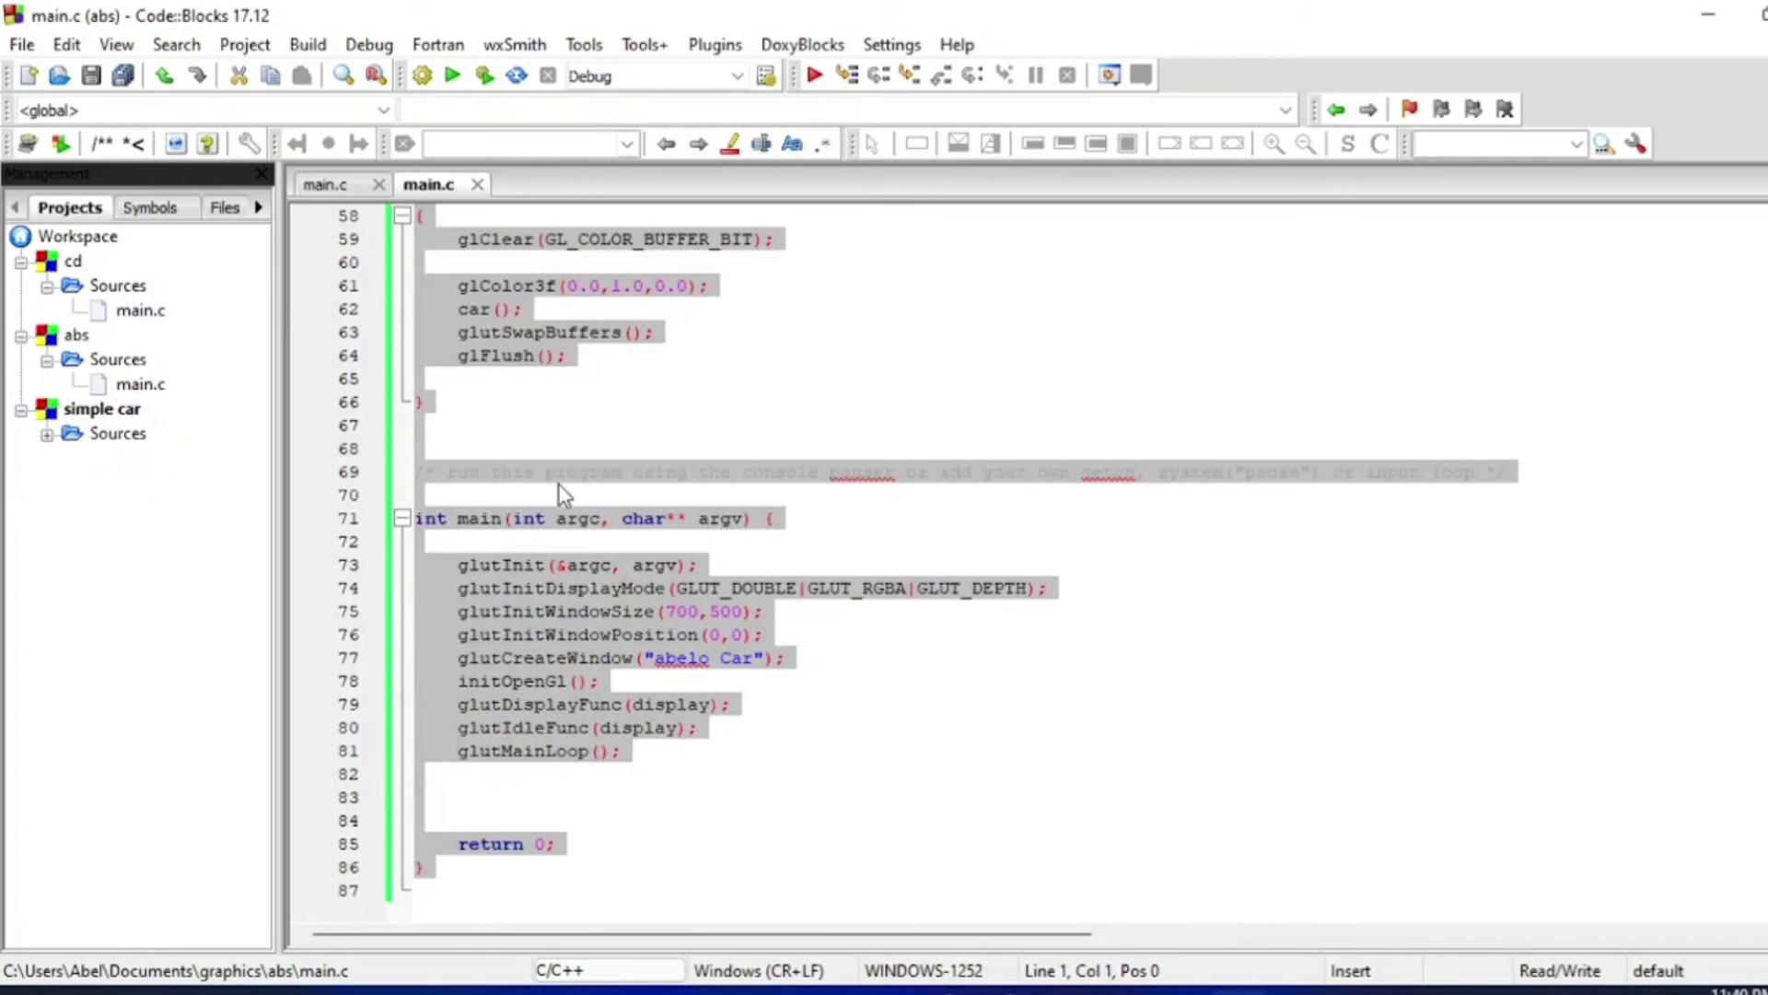